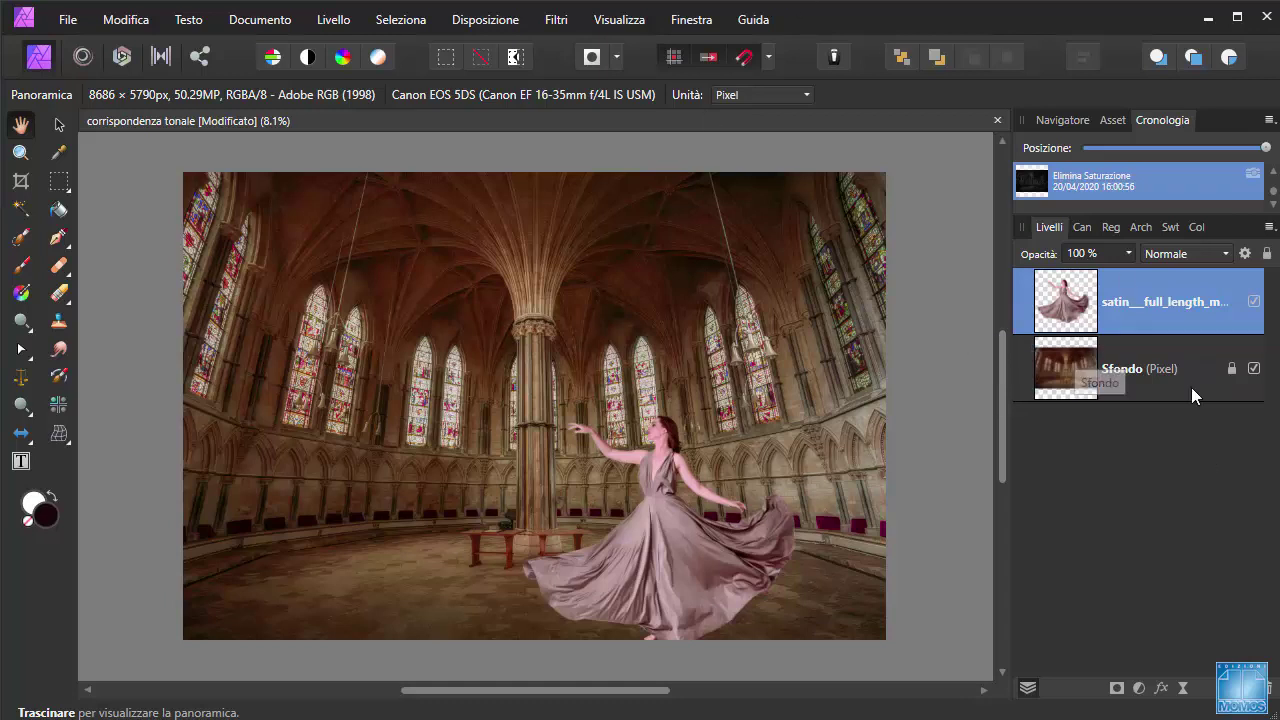
- Briefly hide and reshow the dancer, then add an HSL adjustment layer on top
{"action": "left_click", "coordinate": [1254, 304]}
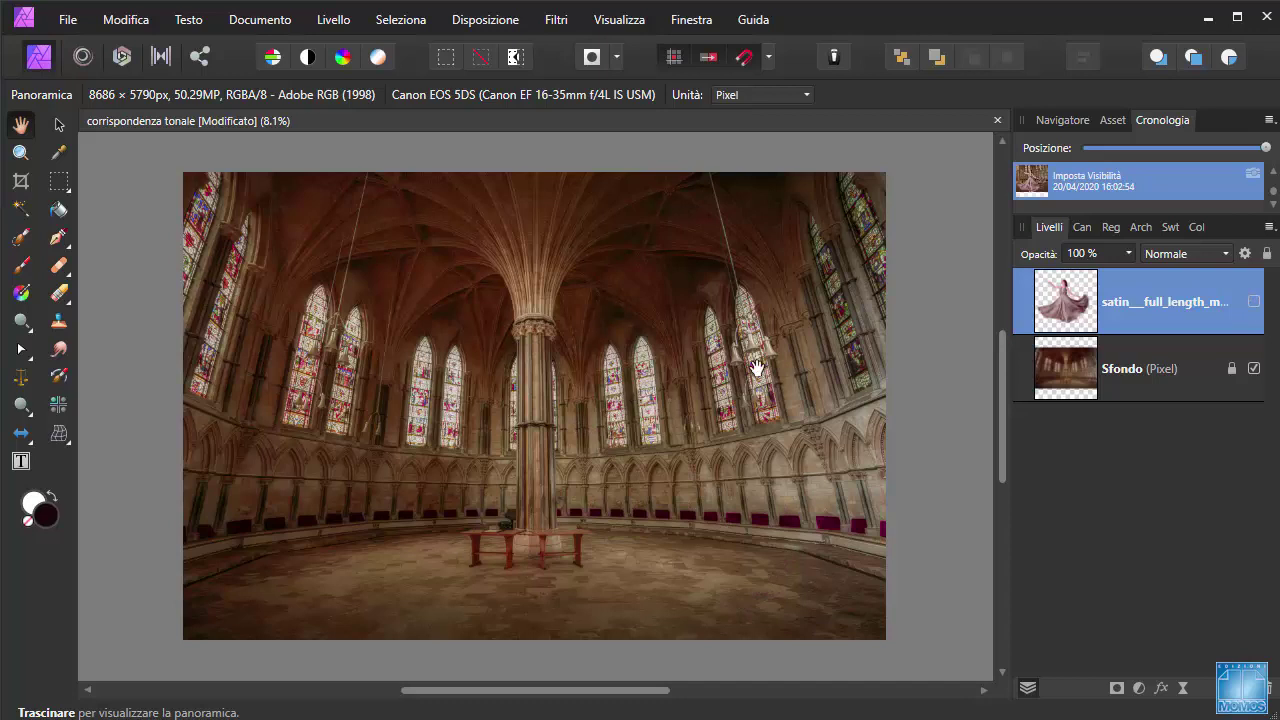
{"action": "left_click", "coordinate": [1254, 303]}
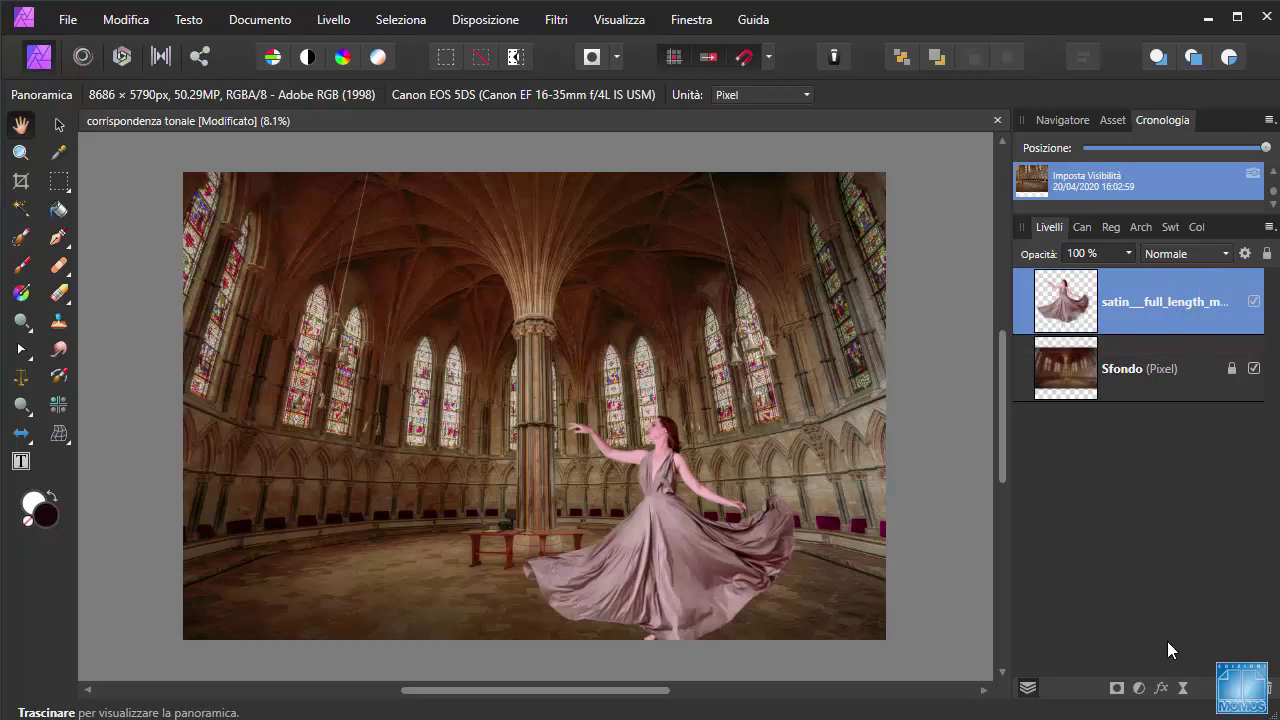
{"action": "left_click", "coordinate": [1138, 689]}
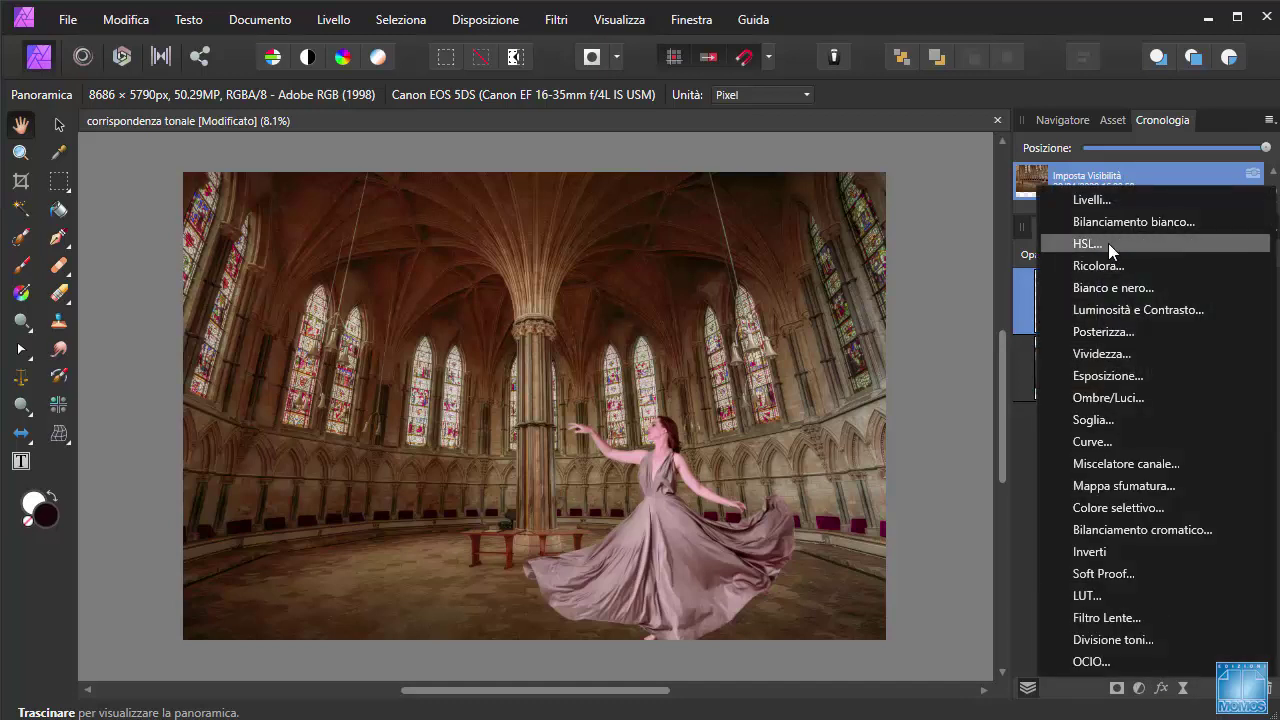
{"action": "left_click", "coordinate": [333, 20]}
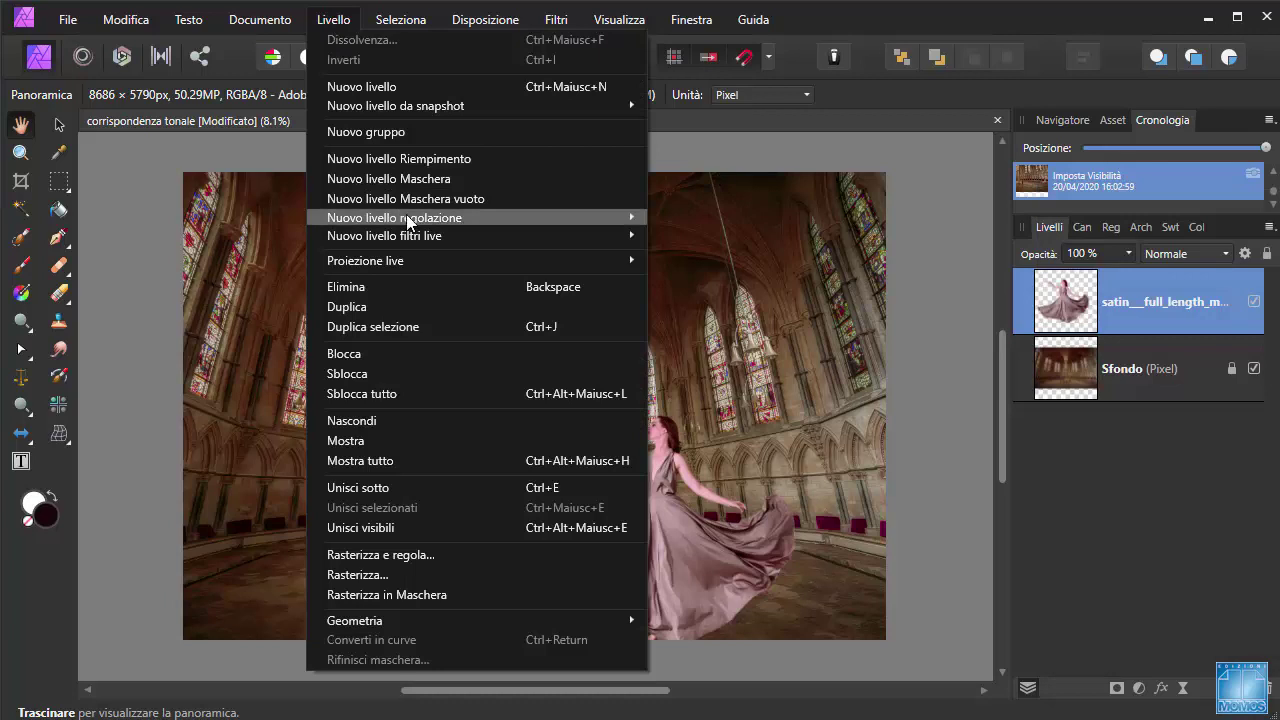
{"action": "mouse_move", "coordinate": [395, 217]}
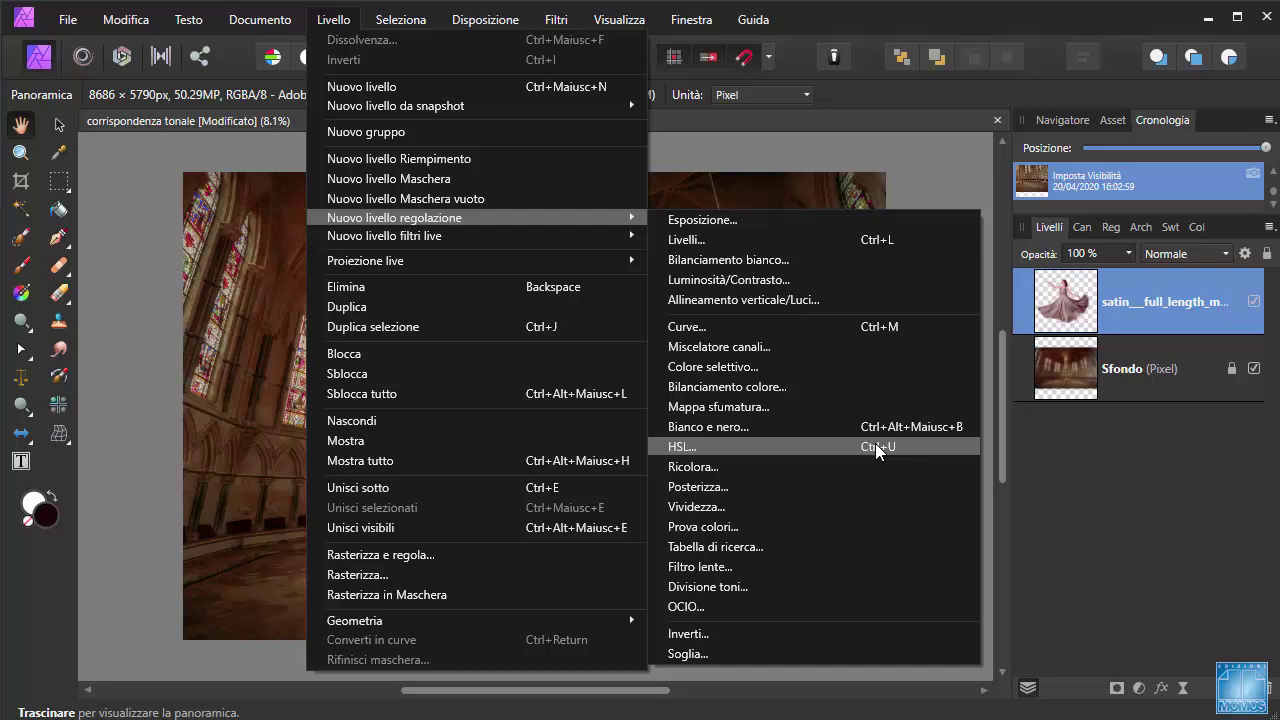
{"action": "left_click", "coordinate": [875, 443]}
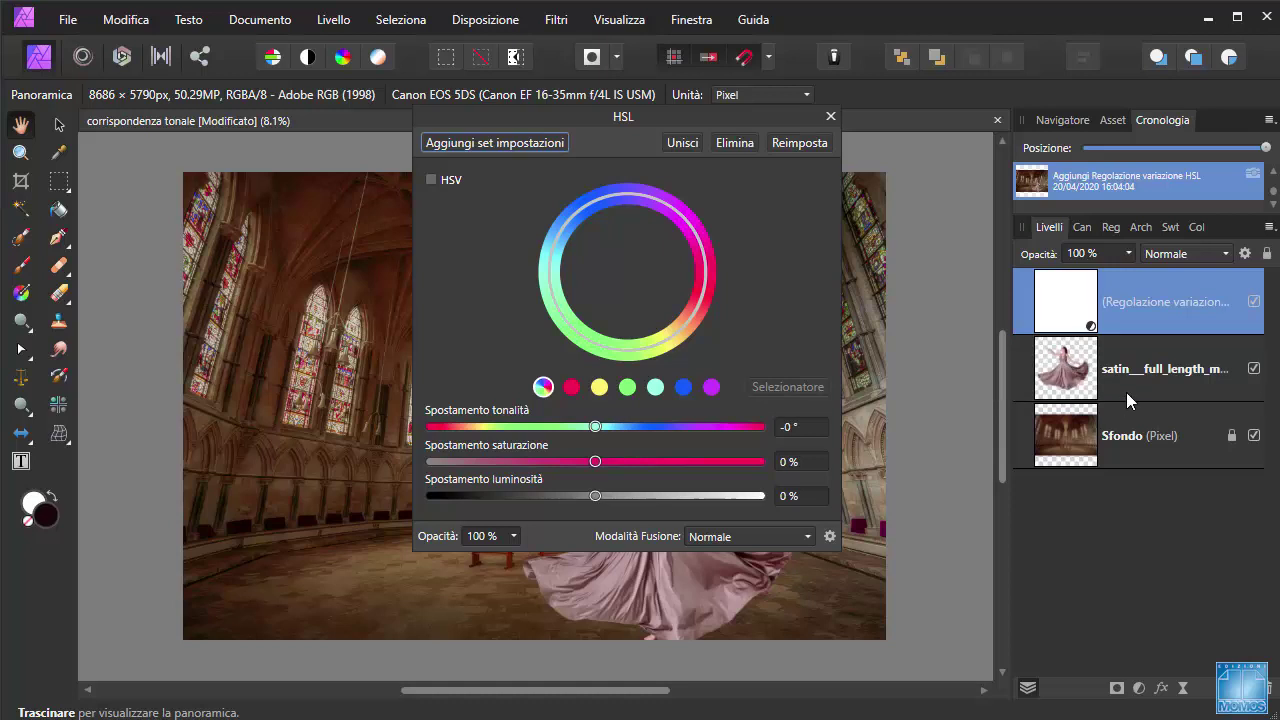
- Switch the HSL adjustment to HSV and raise Saturation and Luminosity to 100%
{"action": "left_click", "coordinate": [432, 180]}
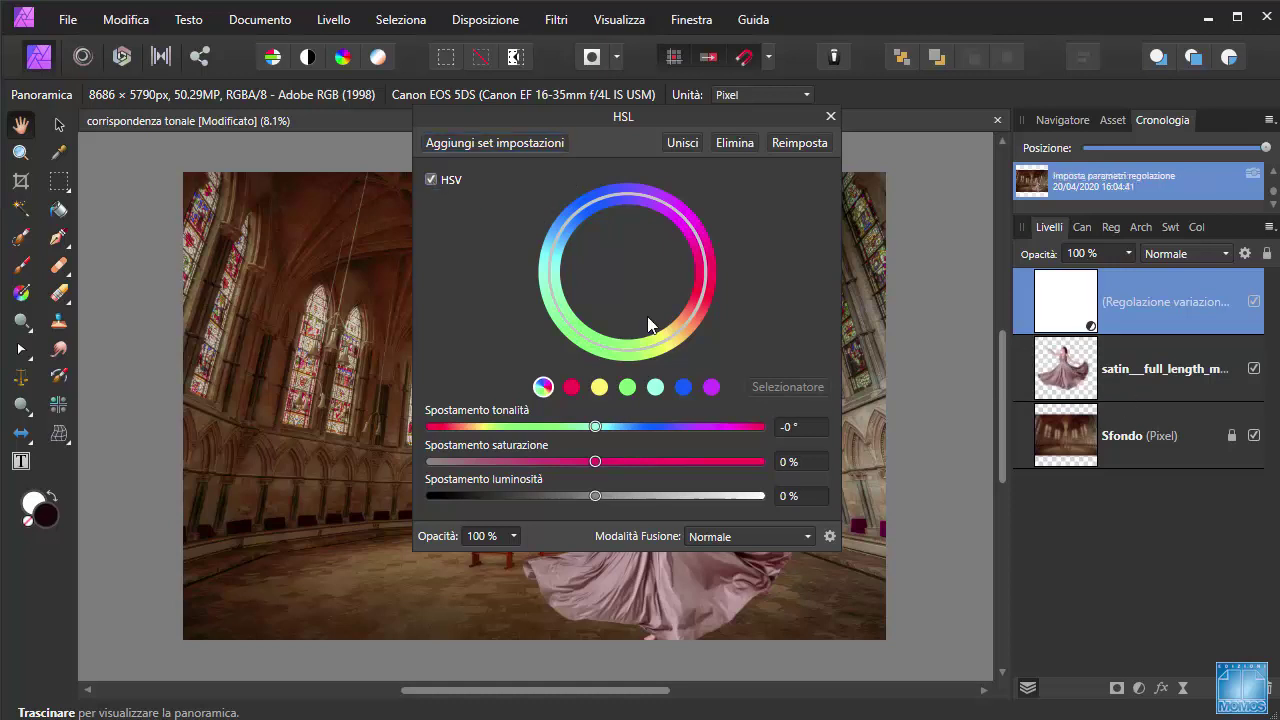
{"action": "left_click_drag", "start_coordinate": [568, 110], "coordinate": [324, 100]}
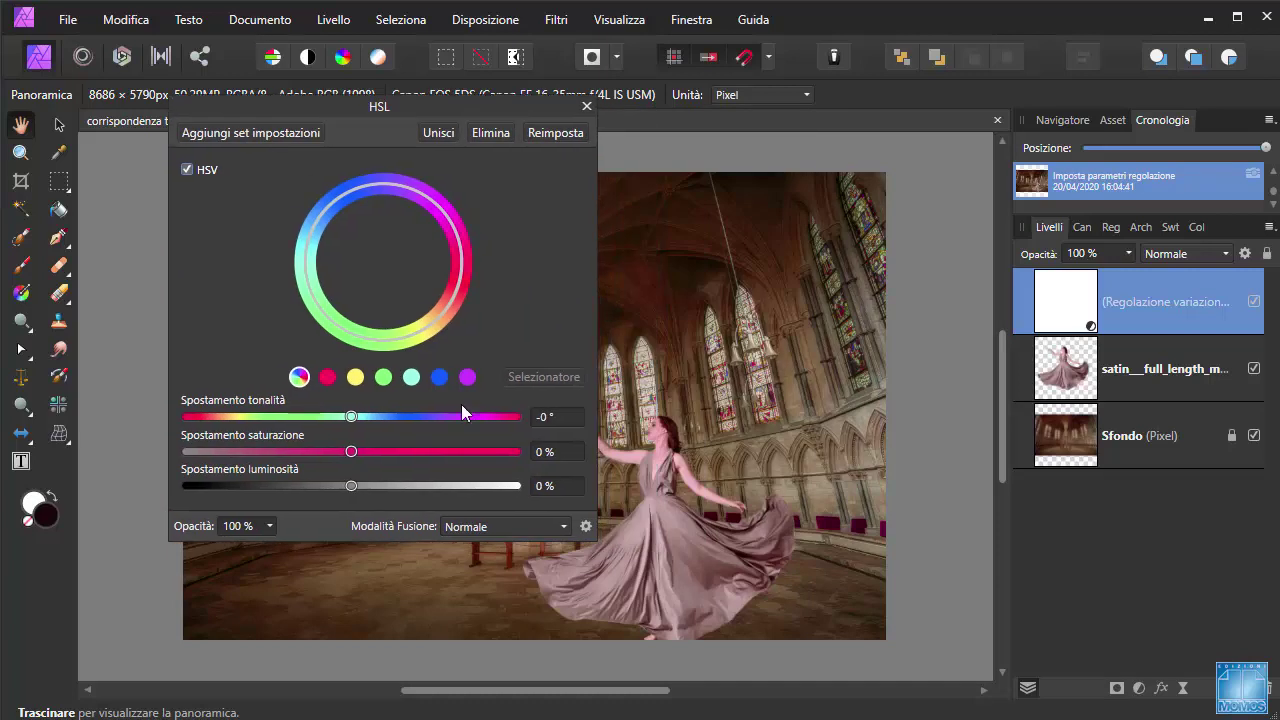
{"action": "left_click_drag", "start_coordinate": [362, 455], "coordinate": [563, 452]}
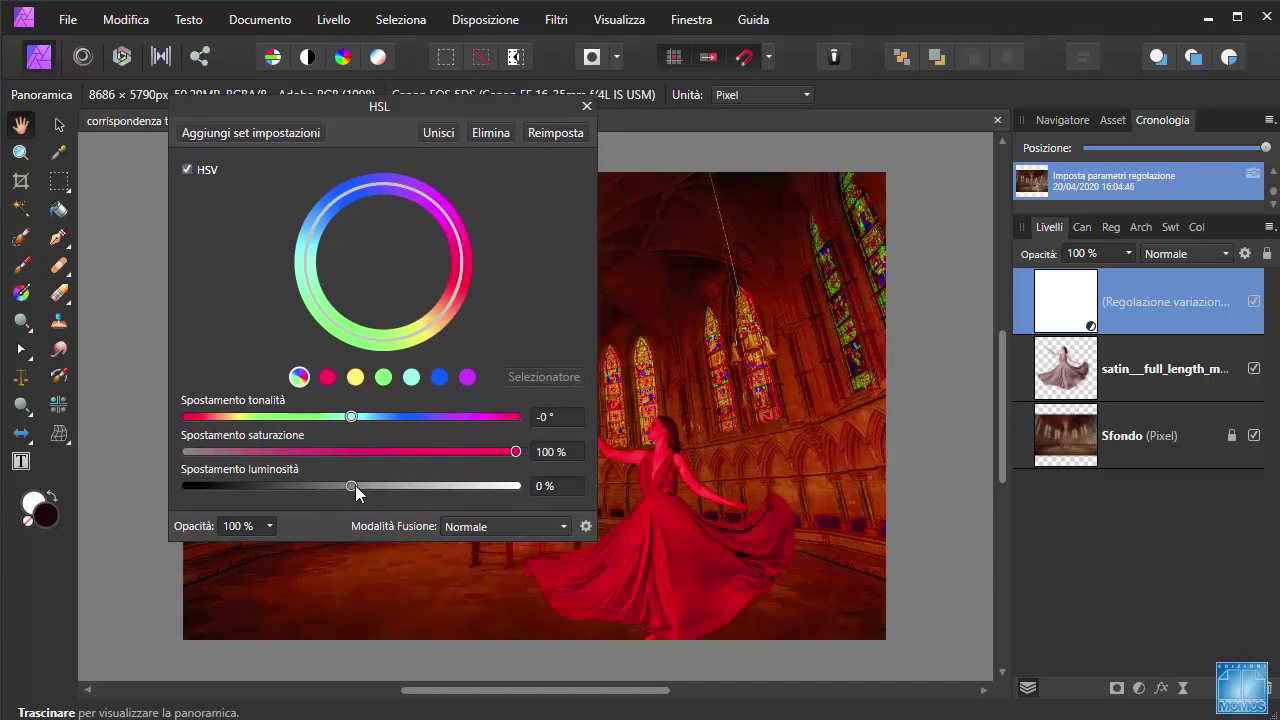
{"action": "left_click_drag", "start_coordinate": [355, 485], "coordinate": [583, 485]}
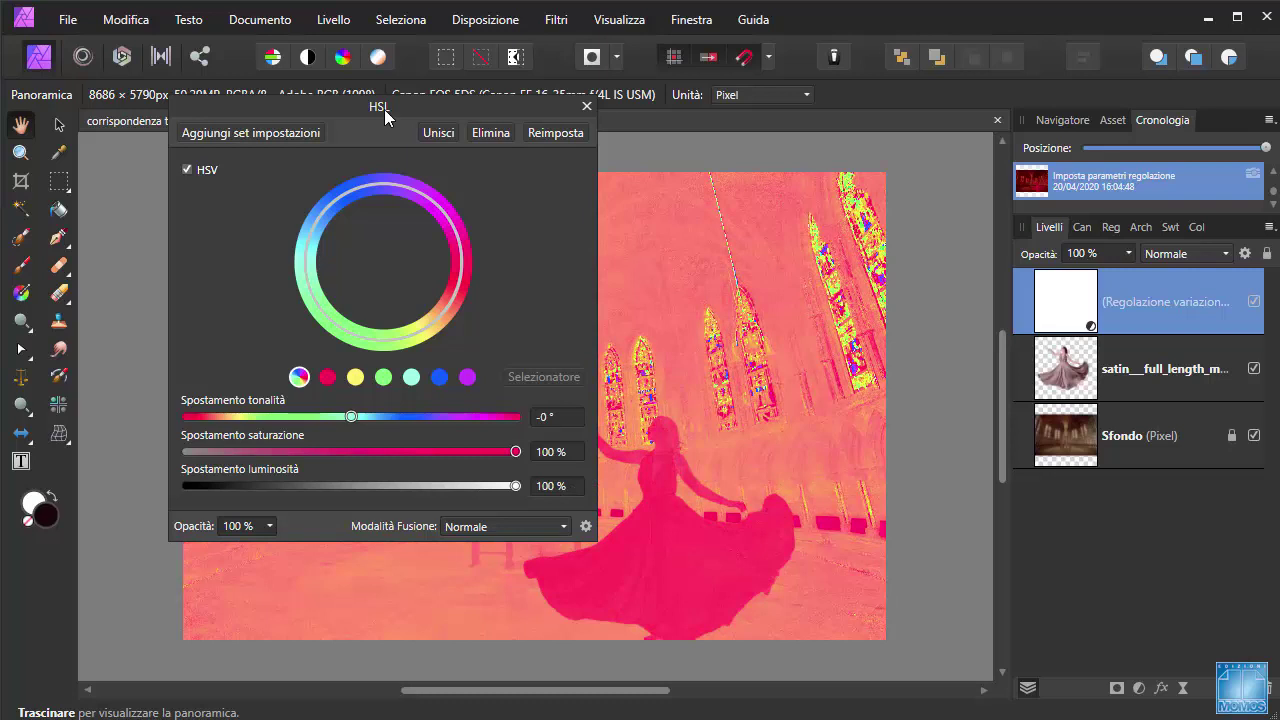
{"action": "left_click_drag", "start_coordinate": [384, 108], "coordinate": [119, 148]}
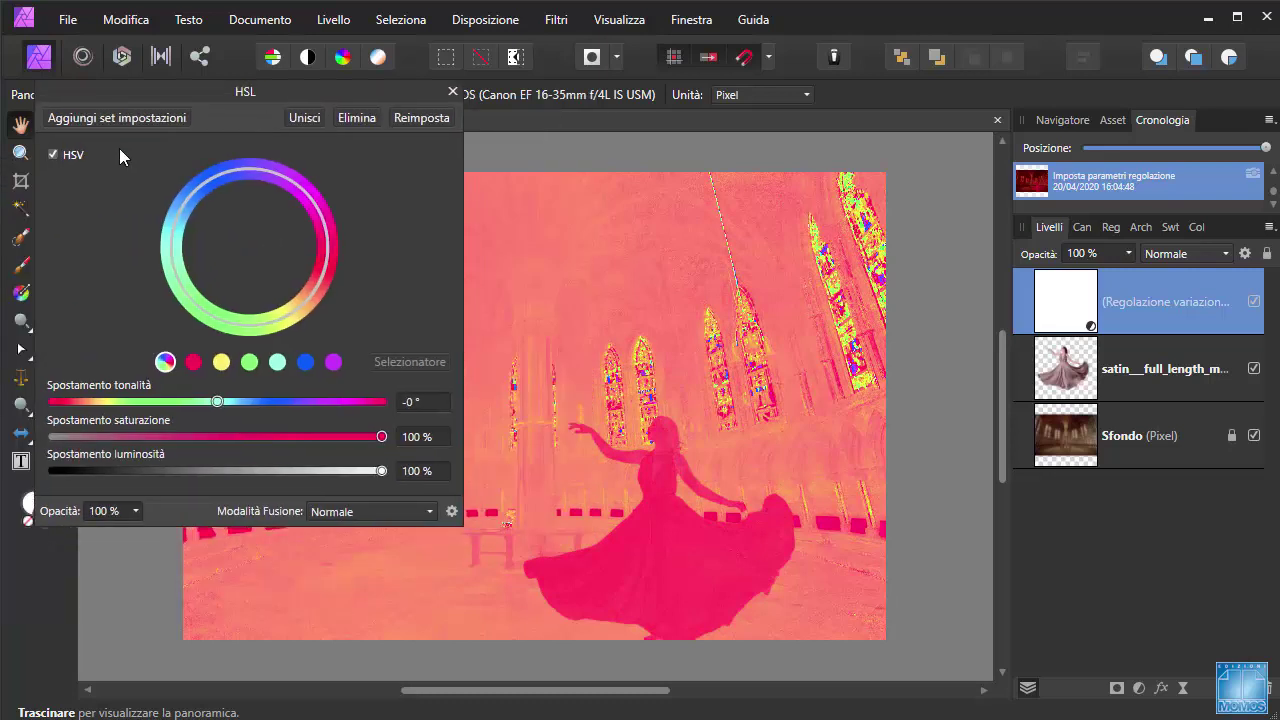
- Compare the pink result with HSV off and on, then close the HSL settings
{"action": "left_click", "coordinate": [53, 155]}
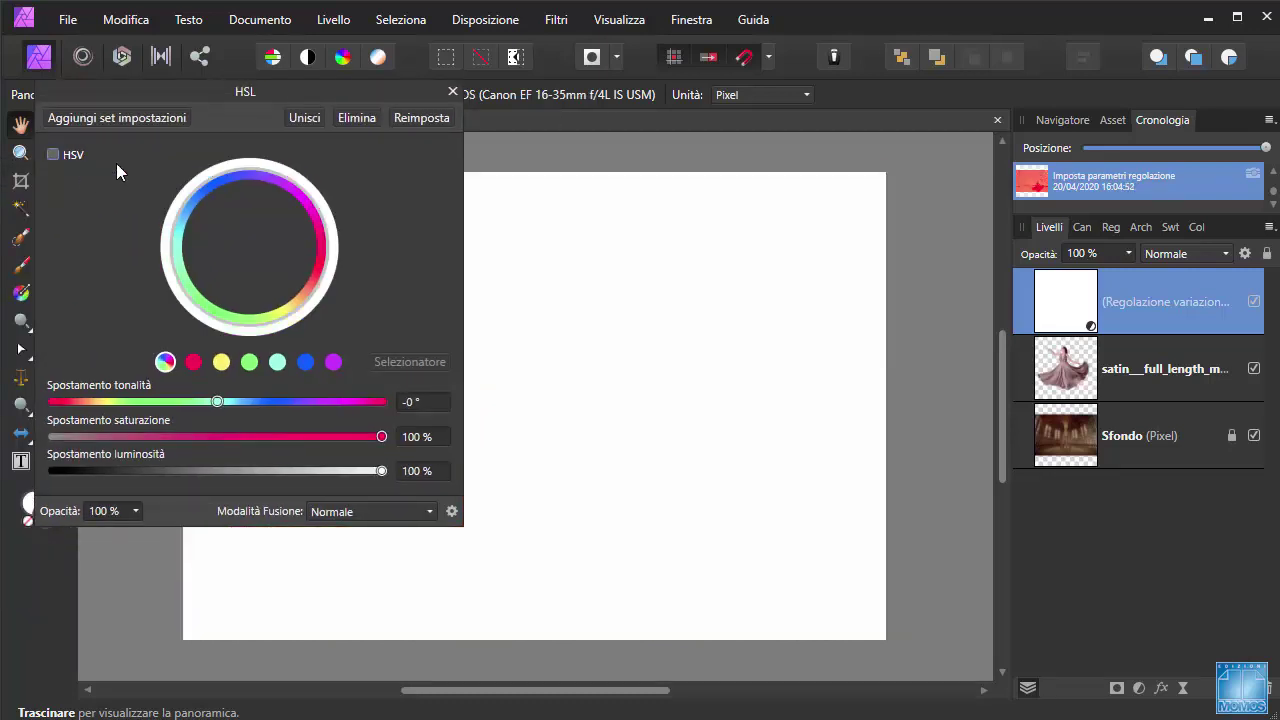
{"action": "left_click", "coordinate": [53, 155]}
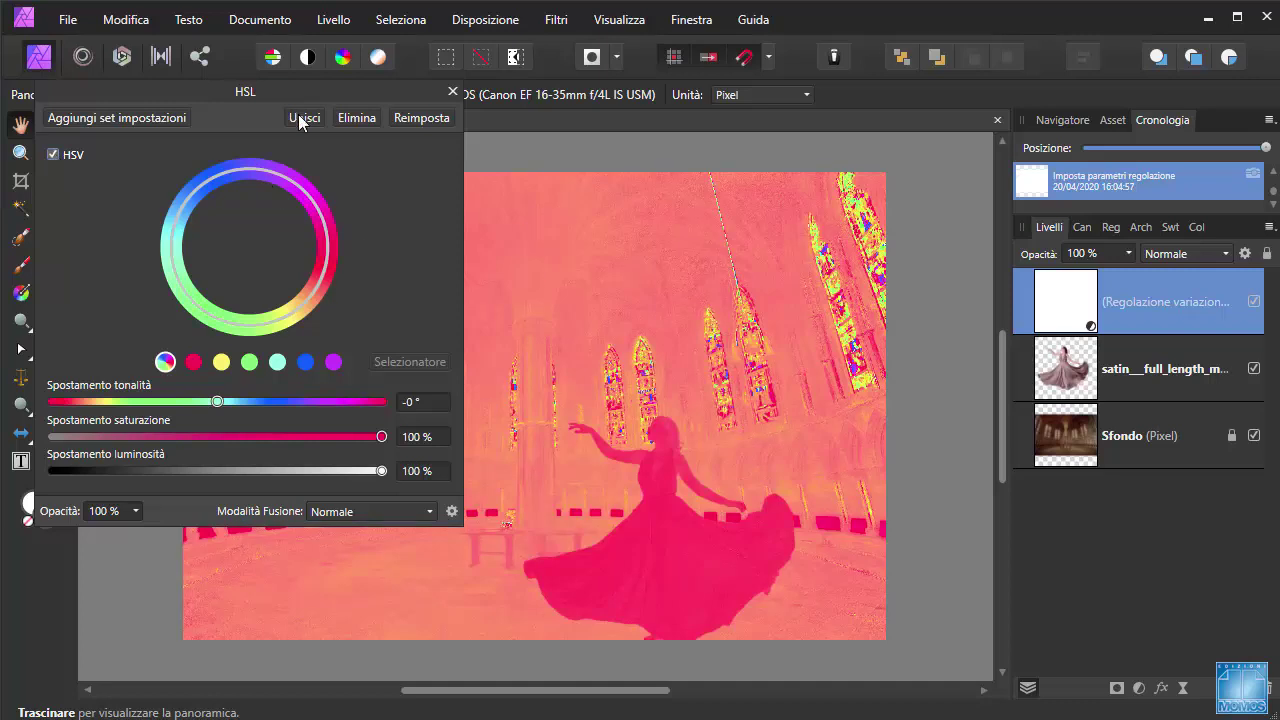
{"action": "left_click_drag", "start_coordinate": [317, 93], "coordinate": [242, 103]}
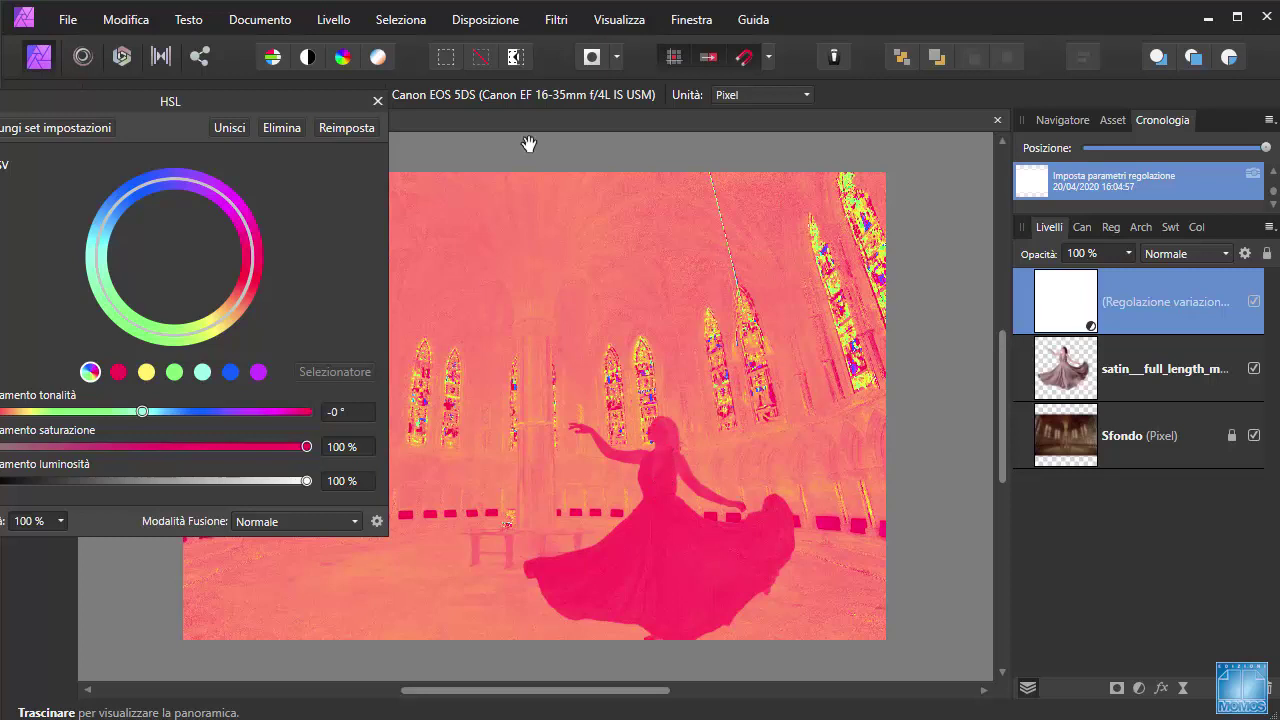
{"action": "left_click_drag", "start_coordinate": [199, 101], "coordinate": [283, 154]}
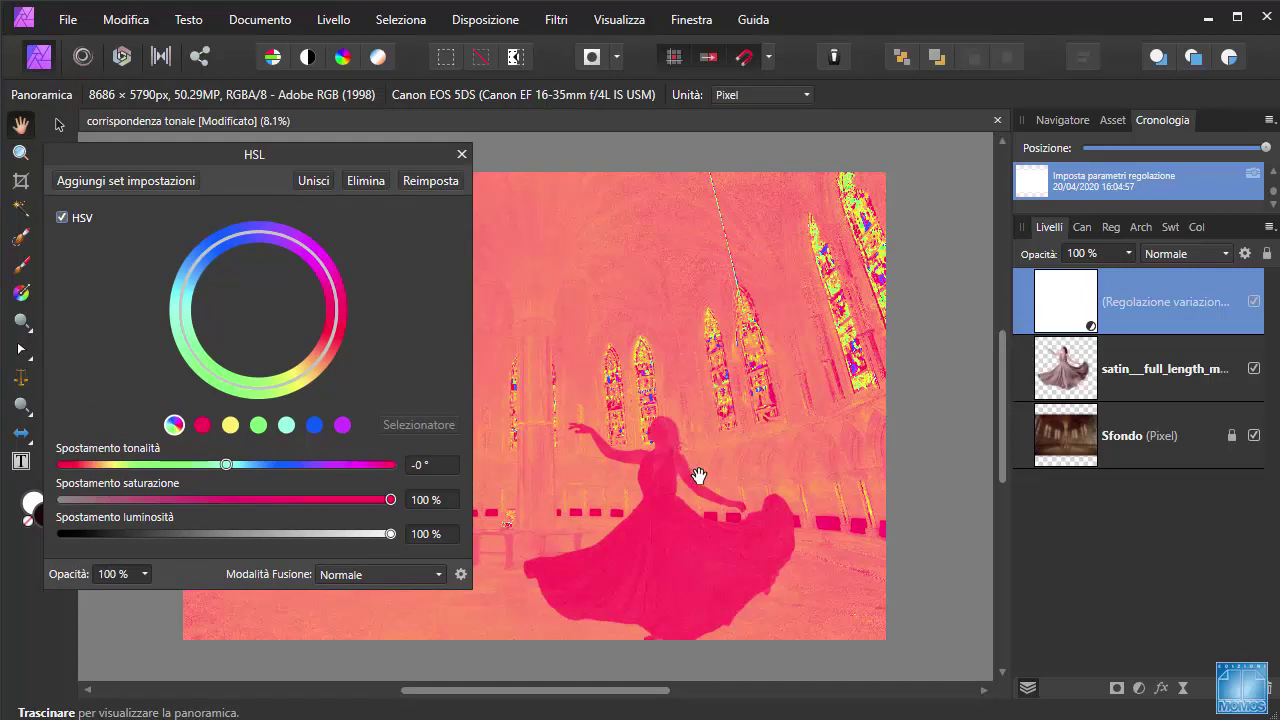
{"action": "left_click", "coordinate": [461, 154]}
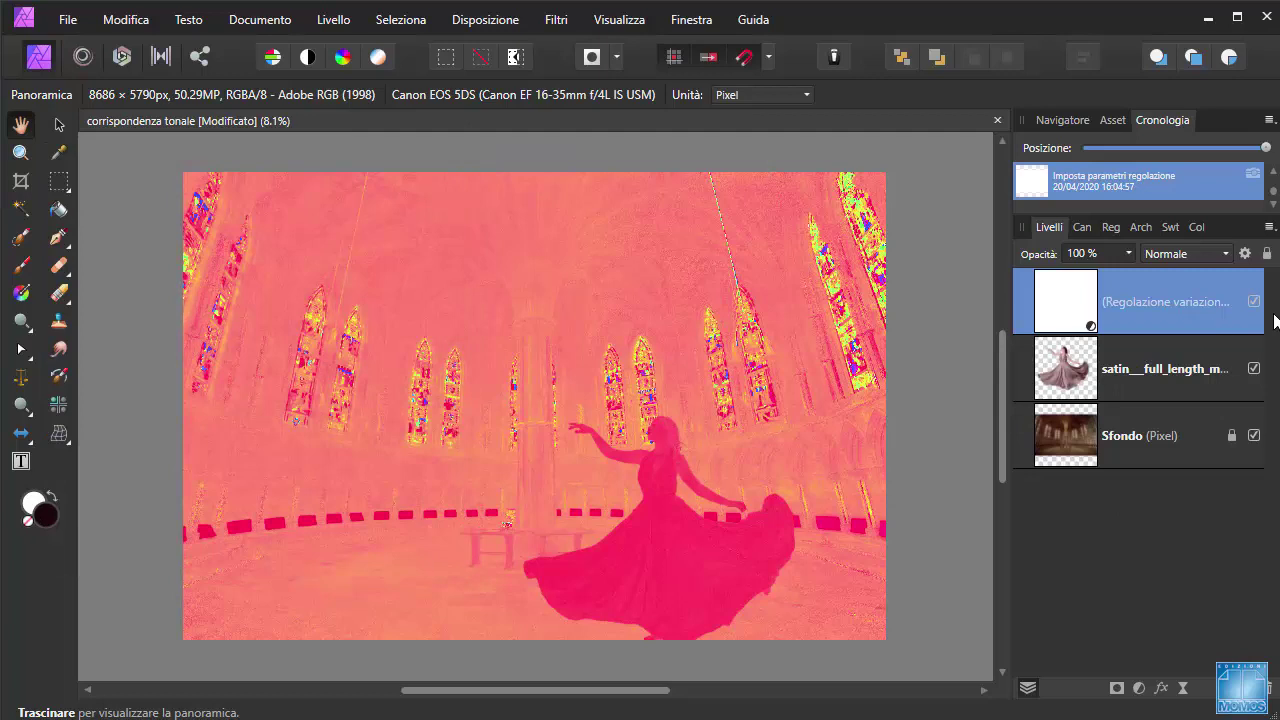
- Rename the HSL adjustment layer to 'tonalità'
{"action": "double_click", "coordinate": [1170, 301]}
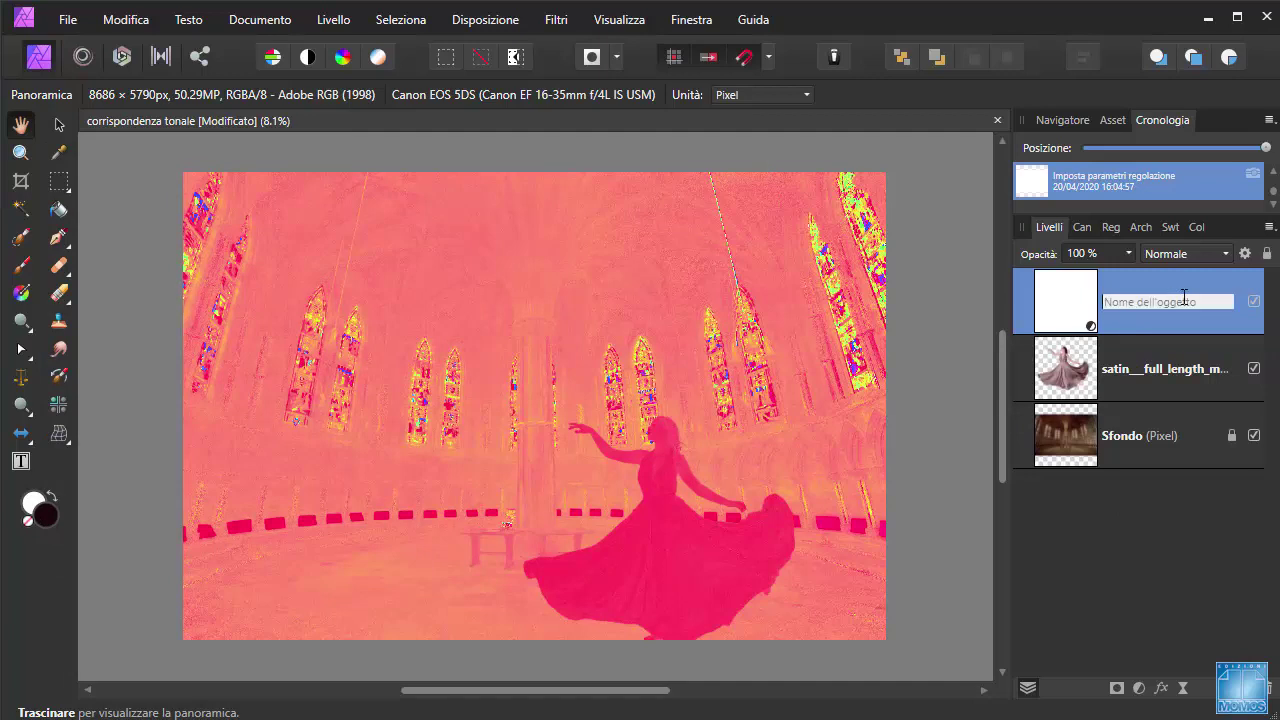
{"action": "type", "text": "tonalit"}
{"action": "type", "text": "à"}
{"action": "key", "text": "Return"}
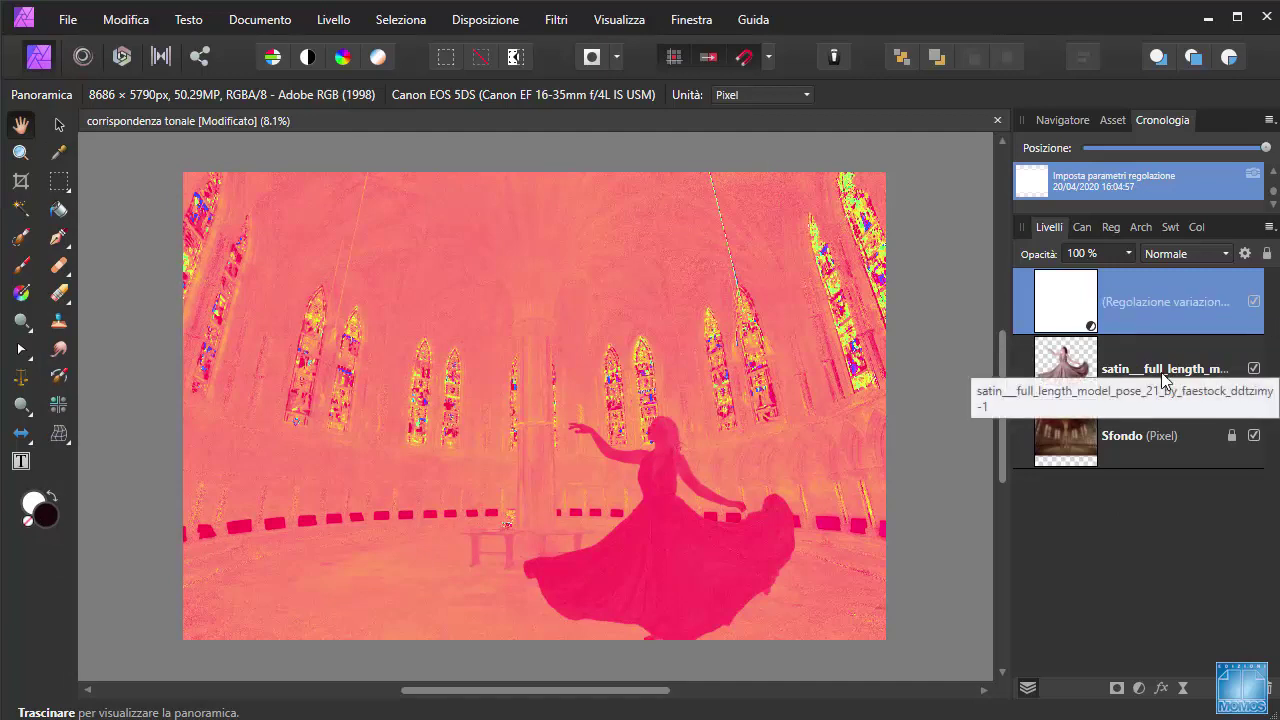
- Add a Colore selettivo adjustment directly above the dancer layer
{"action": "left_click", "coordinate": [1109, 370]}
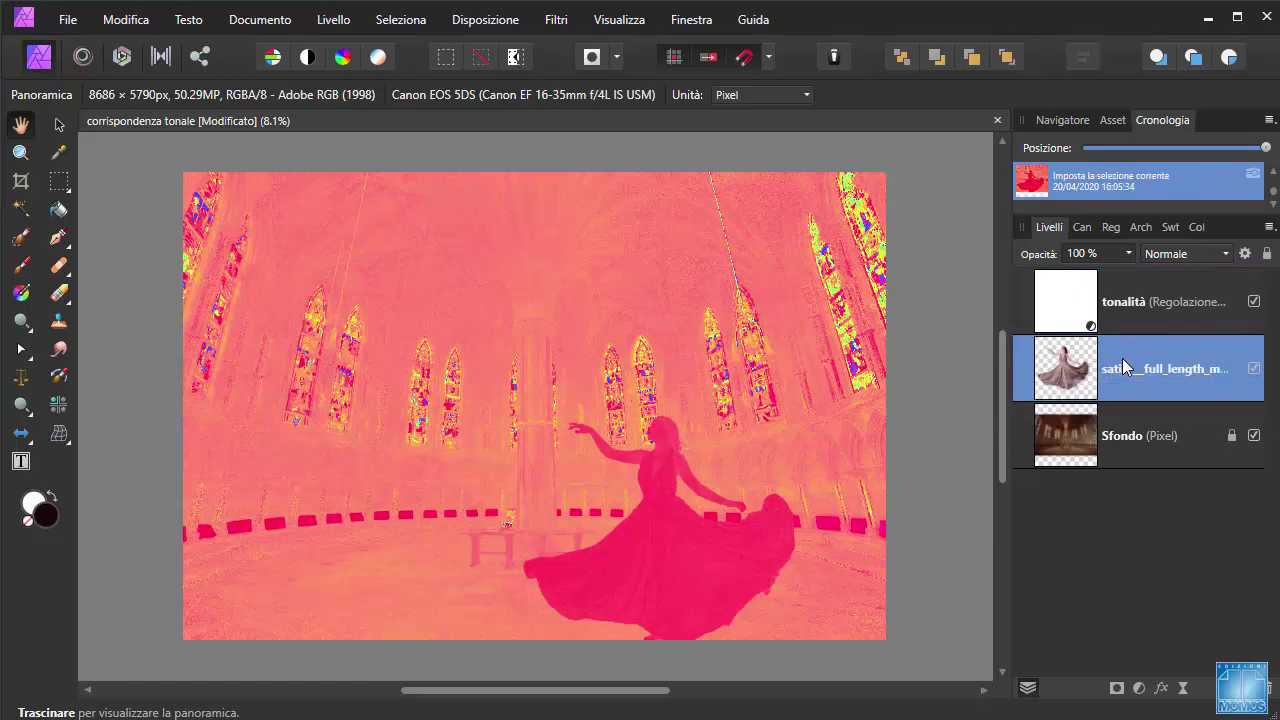
{"action": "left_click", "coordinate": [1138, 688]}
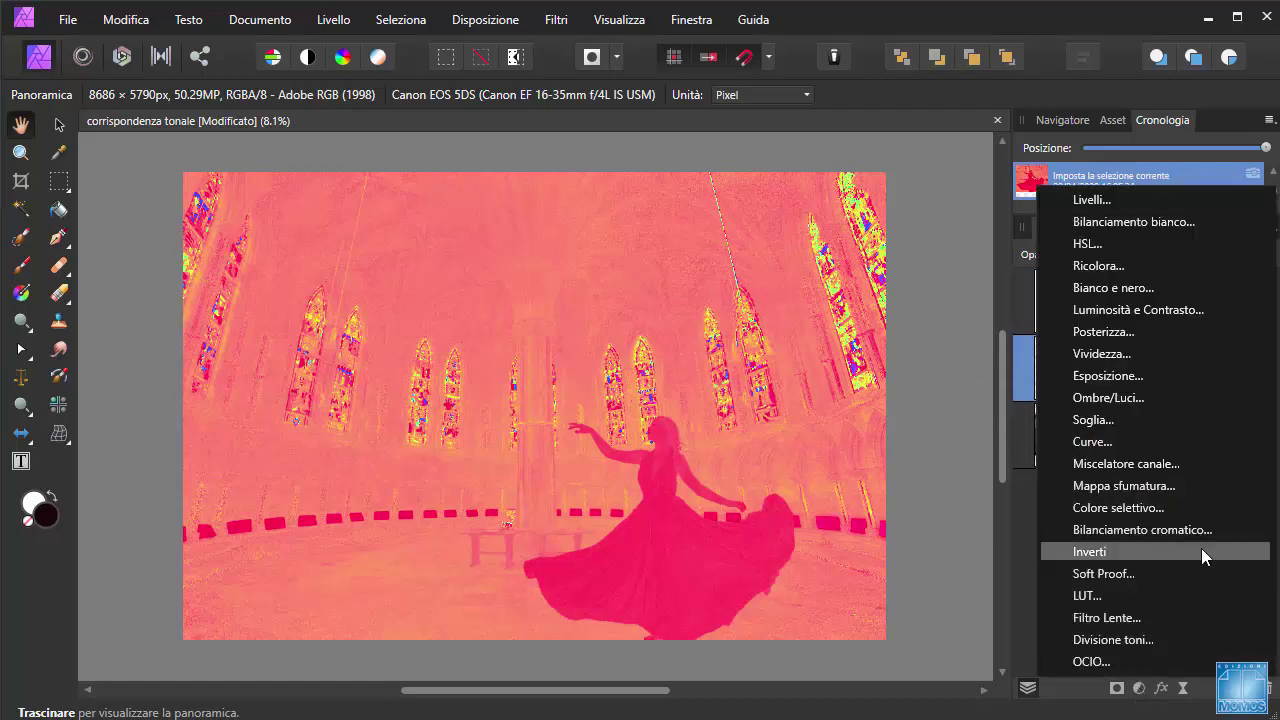
{"action": "left_click", "coordinate": [1149, 508]}
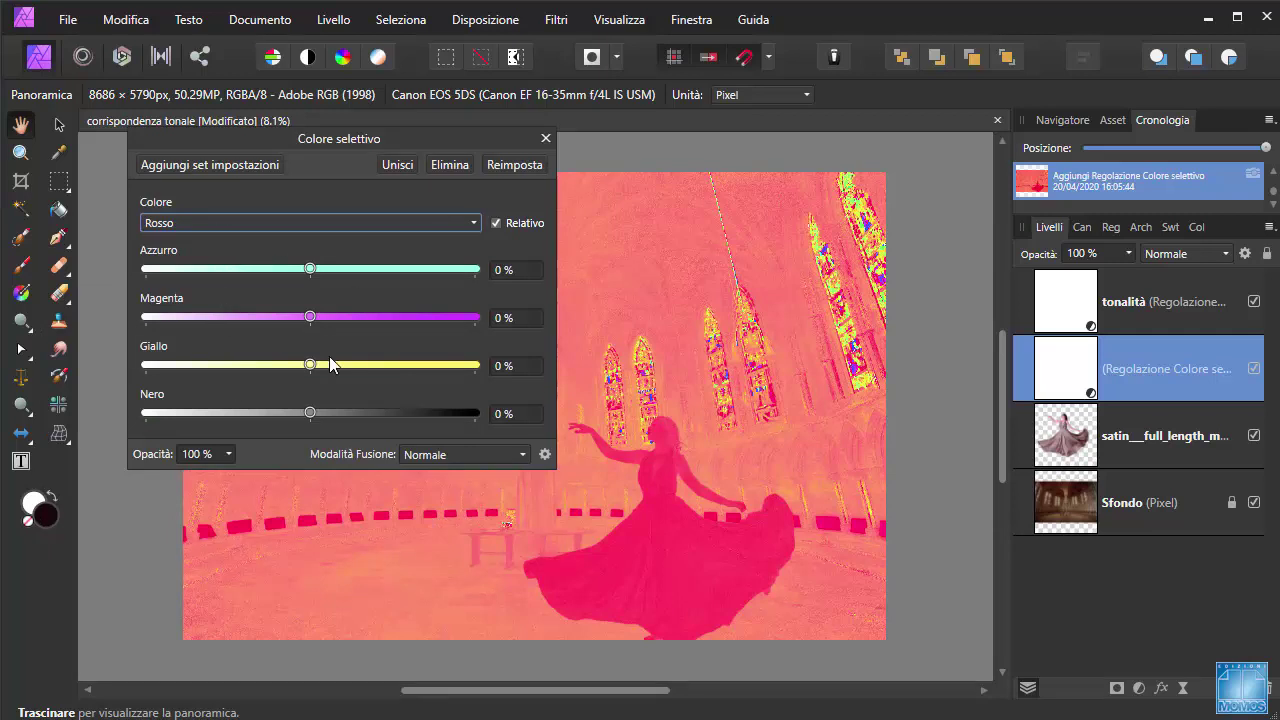
- Keep Rosso as the colour range and nest Colore selettivo inside the dancer layer
{"action": "left_click", "coordinate": [213, 217]}
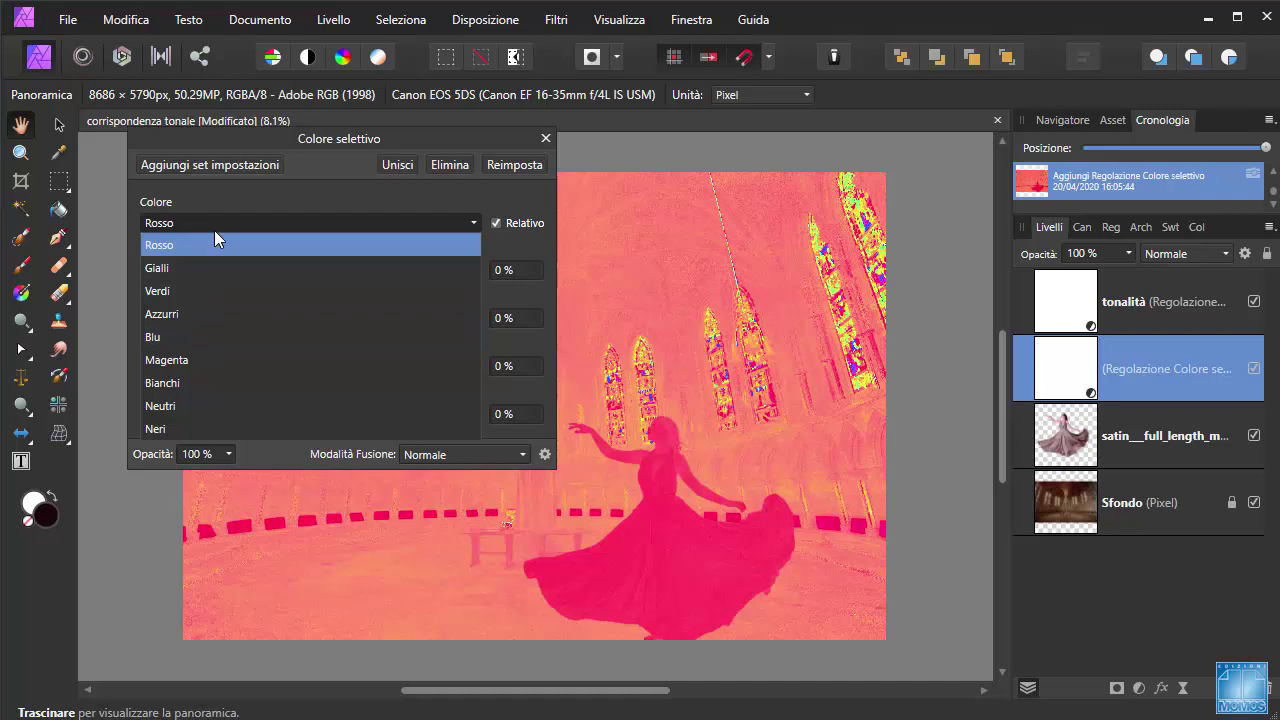
{"action": "left_click", "coordinate": [215, 240]}
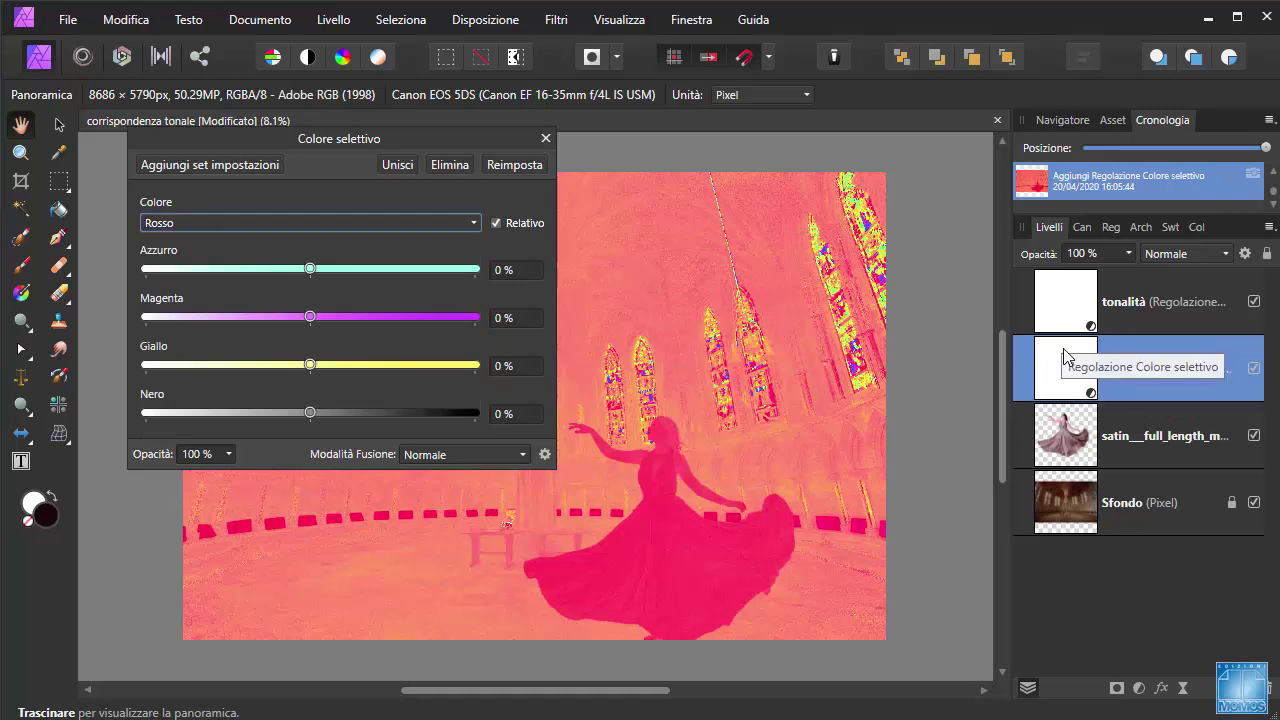
{"action": "left_click_drag", "start_coordinate": [1064, 355], "coordinate": [1090, 437]}
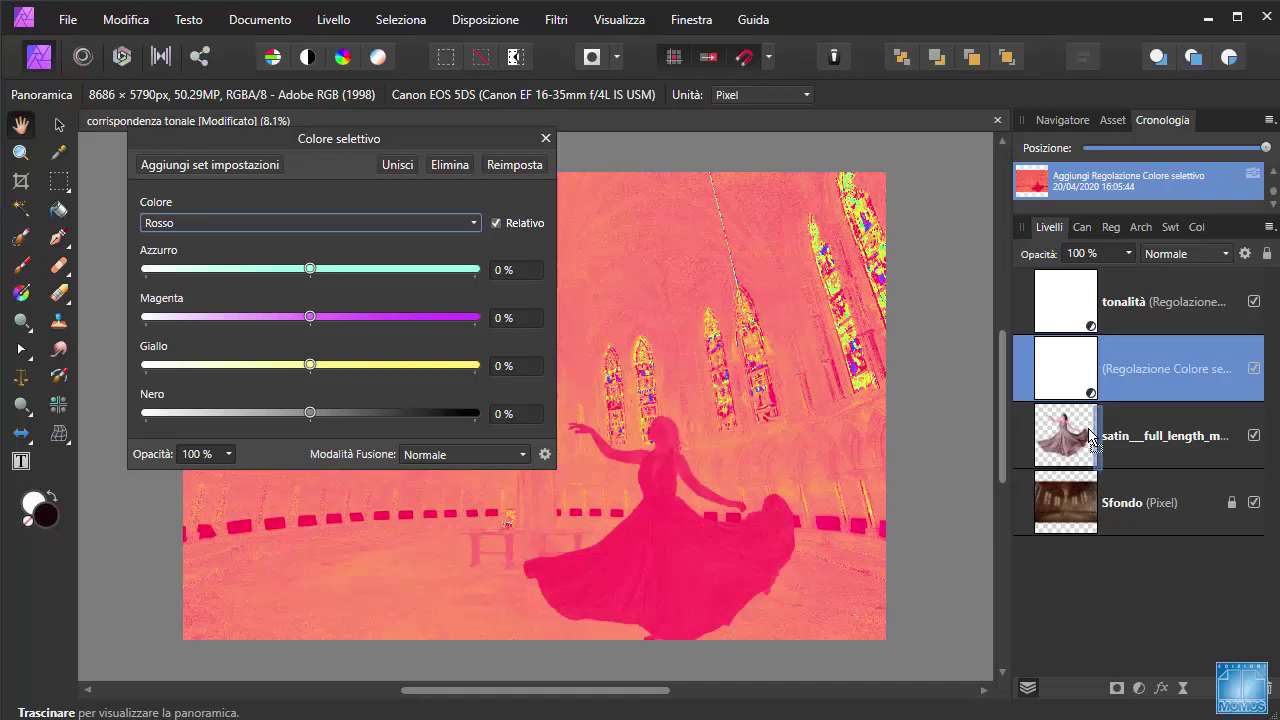
{"action": "left_click_drag", "start_coordinate": [1090, 437], "coordinate": [1092, 440]}
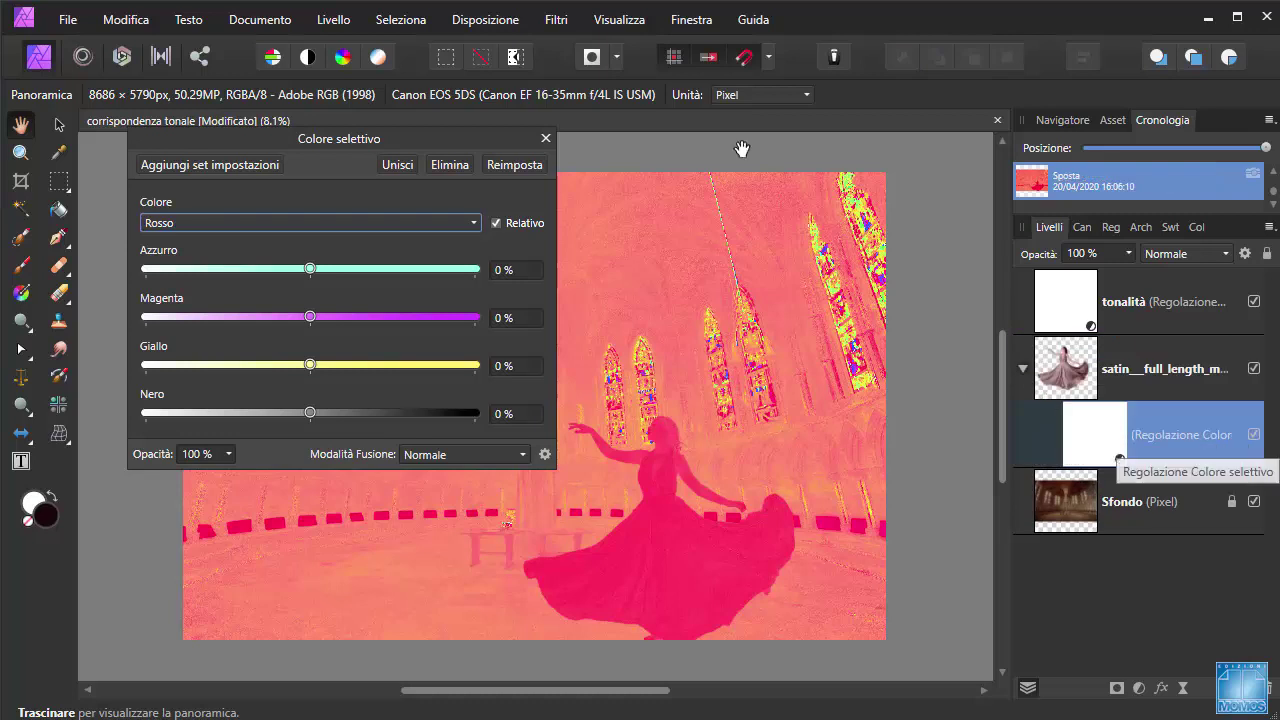
{"action": "left_click_drag", "start_coordinate": [442, 132], "coordinate": [382, 78]}
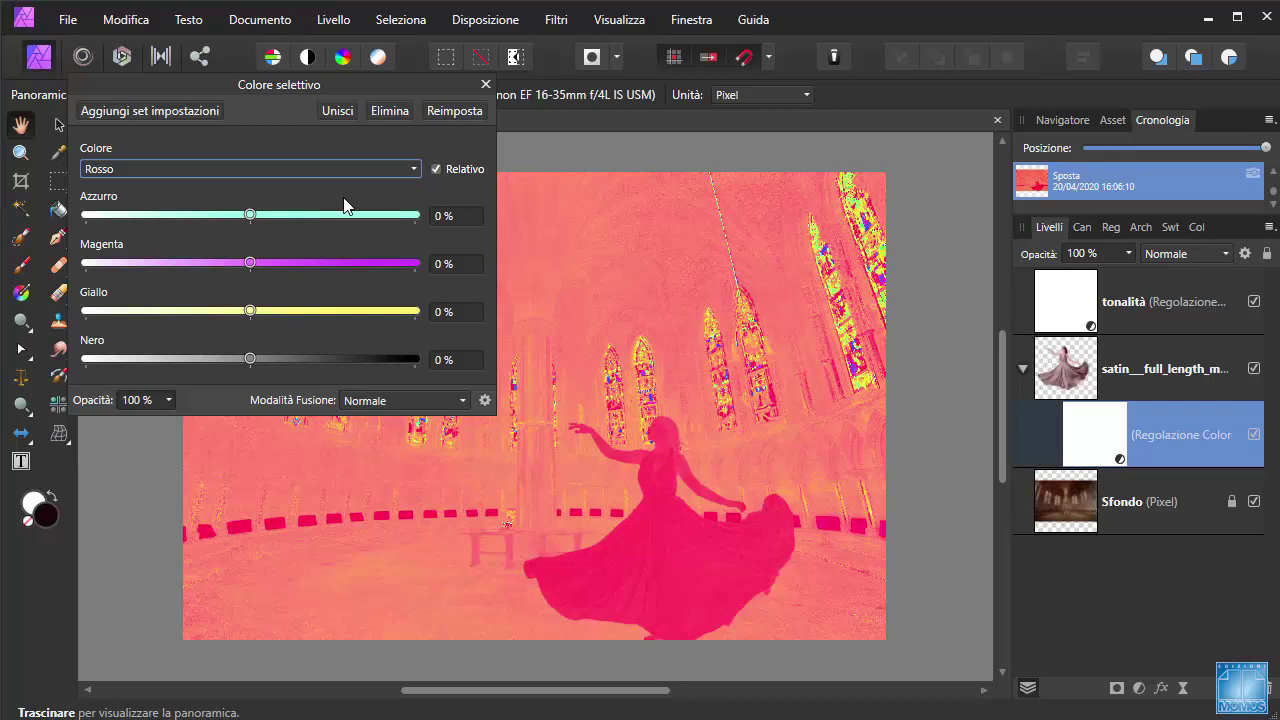
{"action": "scroll", "coordinate": [346, 212], "scroll_direction": "down", "scroll_amount": 4}
- In the reds, cut magenta, add a little yellow, and set cyan to -18%
{"action": "left_click_drag", "start_coordinate": [249, 264], "coordinate": [146, 263]}
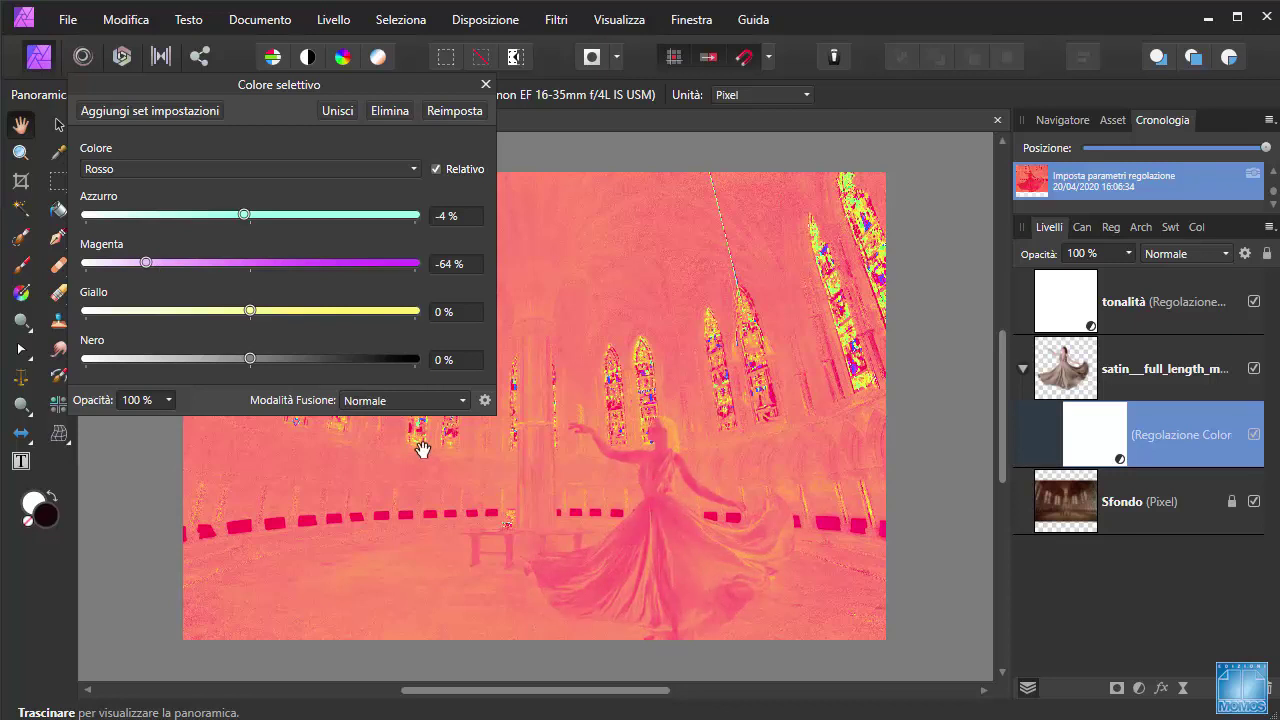
{"action": "left_click_drag", "start_coordinate": [250, 311], "coordinate": [281, 311]}
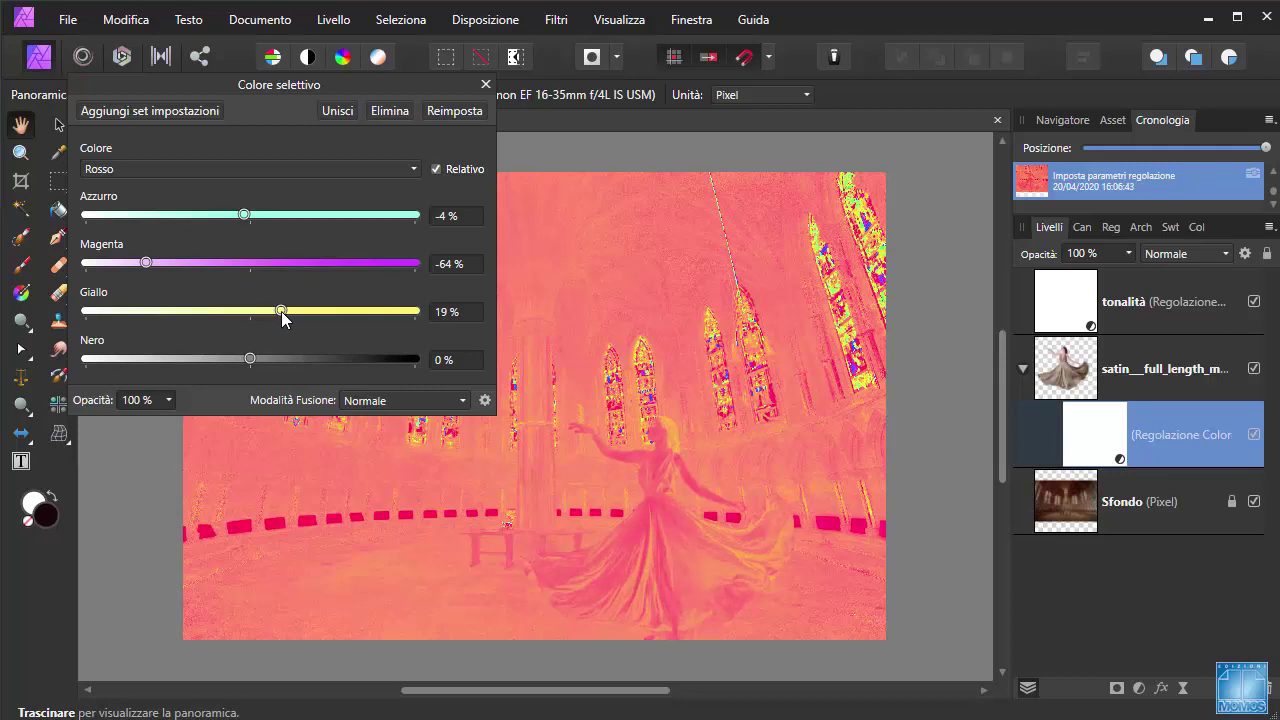
{"action": "mouse_move", "coordinate": [244, 215]}
{"action": "left_mouse_down"}
{"action": "mouse_move", "coordinate": [169, 218]}
{"action": "mouse_move", "coordinate": [240, 230]}
{"action": "left_mouse_up"}
{"action": "left_click_drag", "start_coordinate": [244, 228], "coordinate": [221, 228]}
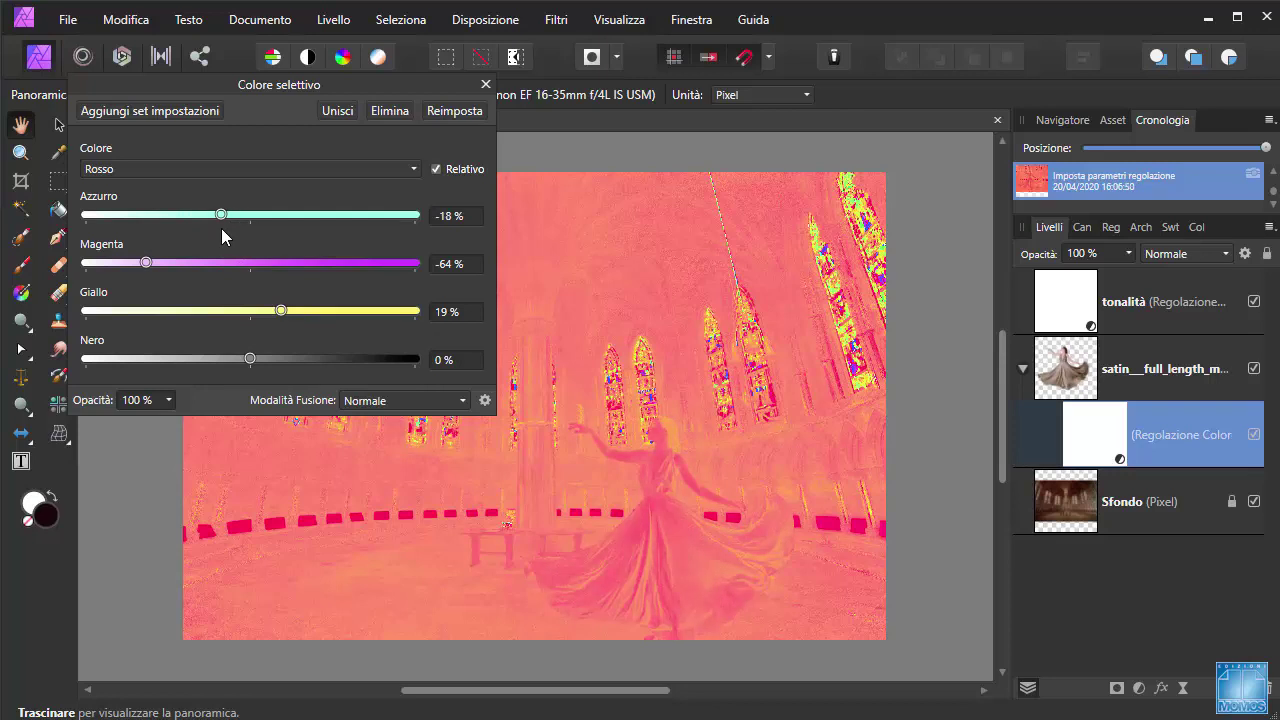
- Set the yellows to Magenta -18% and Yellow 63%, then hide the adjustment to compare
{"action": "left_click", "coordinate": [172, 169]}
{"action": "left_click", "coordinate": [156, 217]}
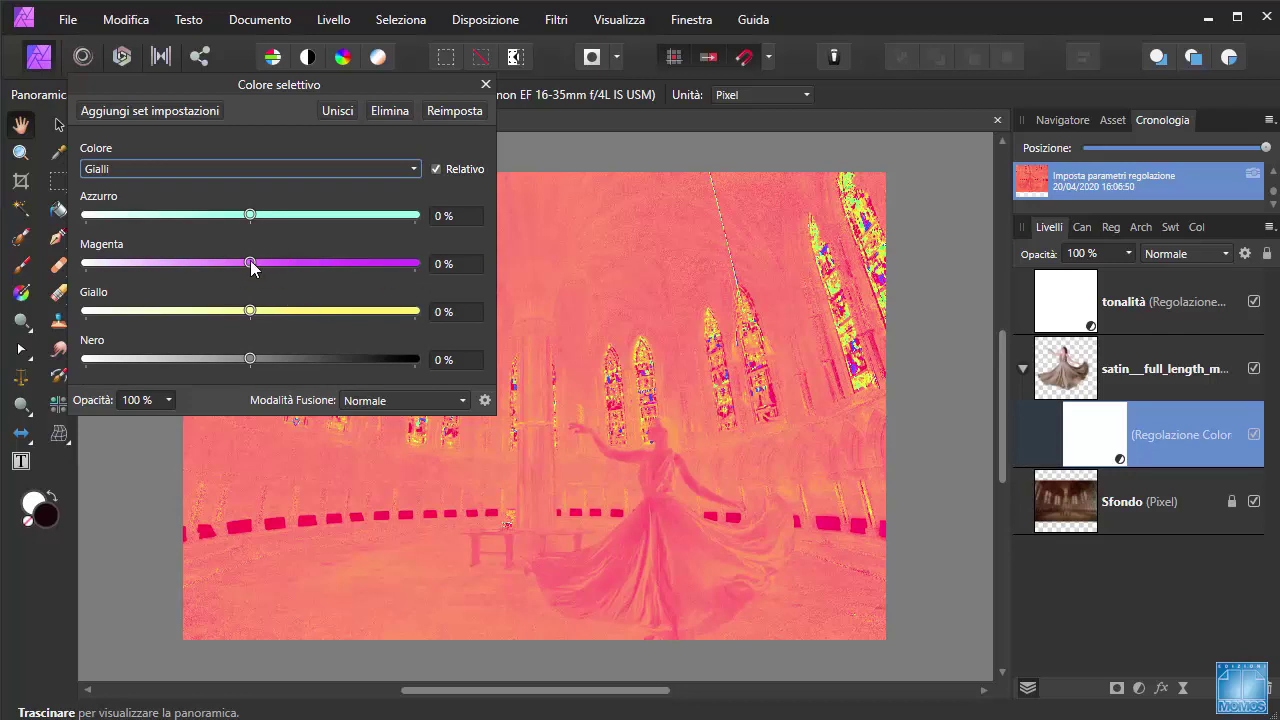
{"action": "mouse_move", "coordinate": [251, 266]}
{"action": "left_mouse_down"}
{"action": "mouse_move", "coordinate": [191, 266]}
{"action": "mouse_move", "coordinate": [322, 263]}
{"action": "mouse_move", "coordinate": [101, 270]}
{"action": "mouse_move", "coordinate": [252, 270]}
{"action": "mouse_move", "coordinate": [224, 266]}
{"action": "left_mouse_up"}
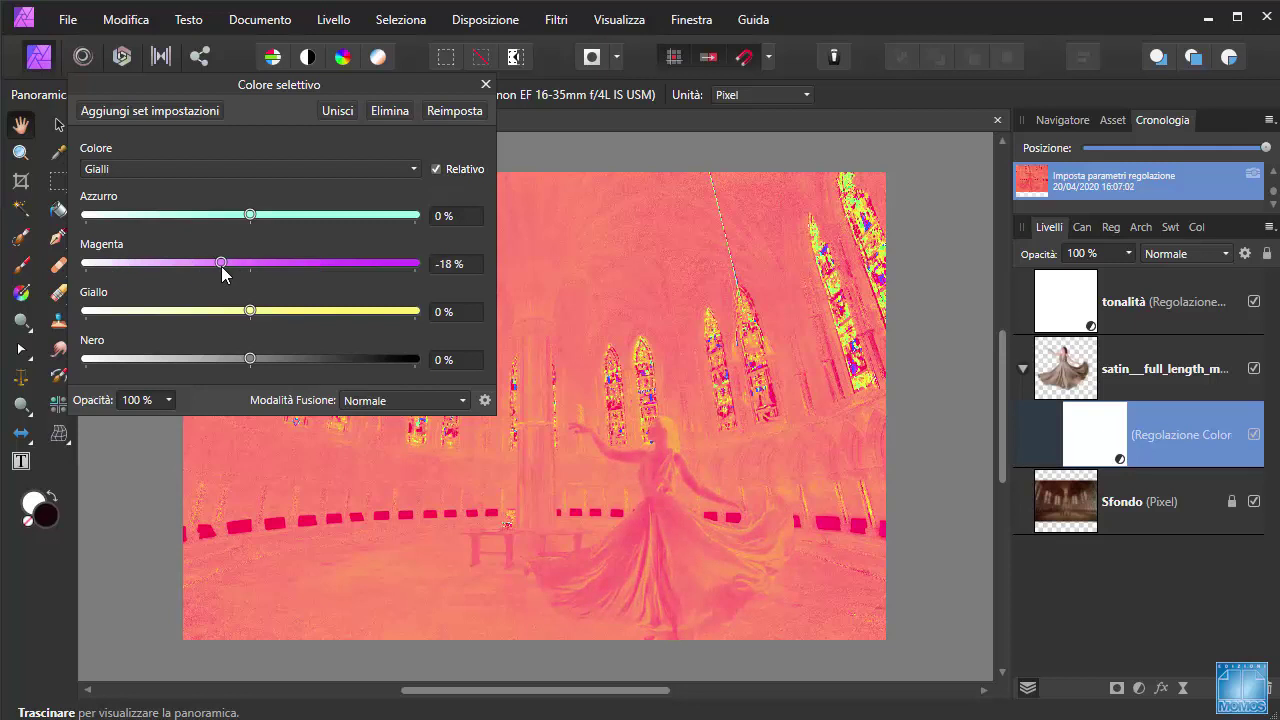
{"action": "left_click_drag", "start_coordinate": [250, 311], "coordinate": [354, 314]}
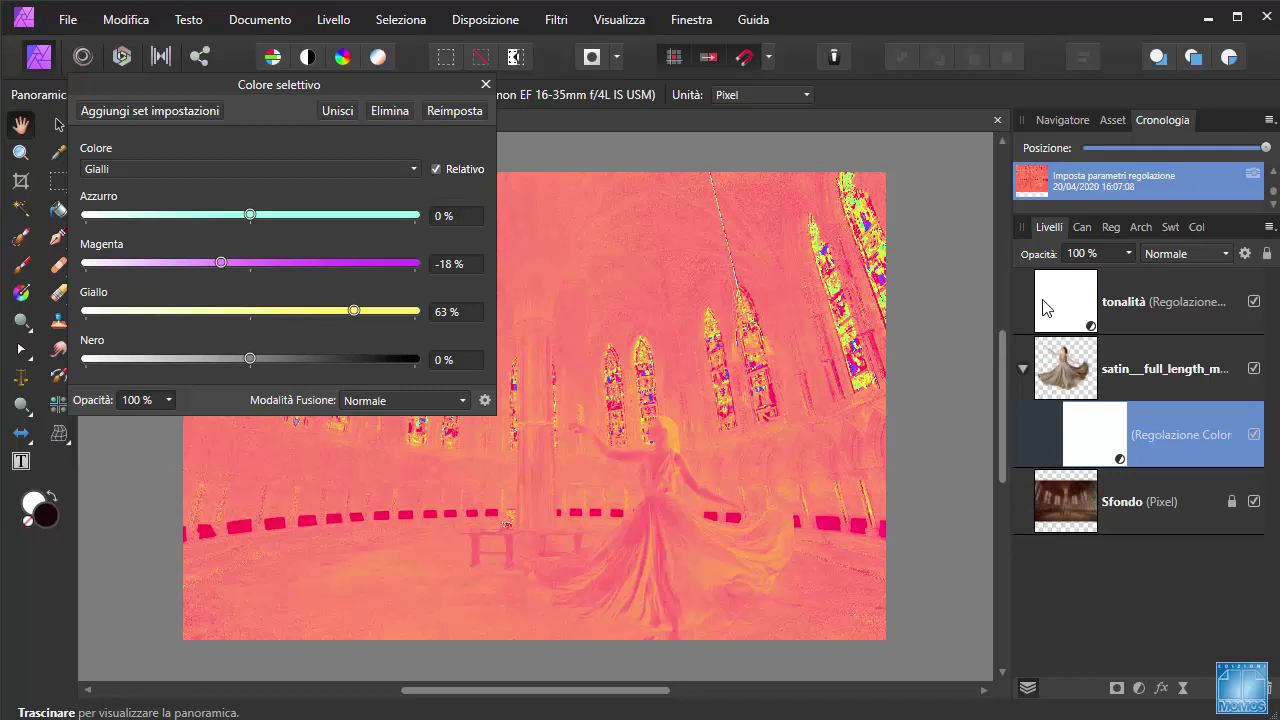
{"action": "left_click", "coordinate": [1254, 435]}
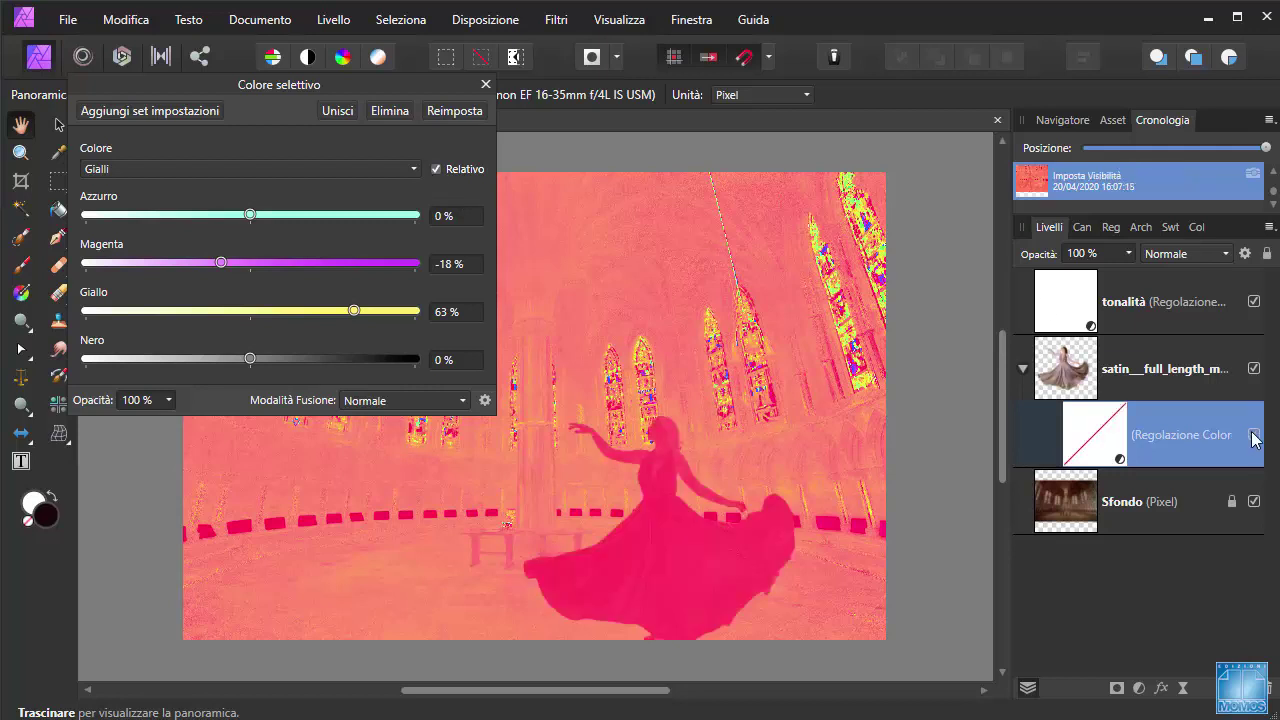
- Toggle the Selective Colour adjustment to compare and hide the tonalità layer
{"action": "left_click", "coordinate": [1254, 435]}
{"action": "left_click", "coordinate": [1254, 435]}
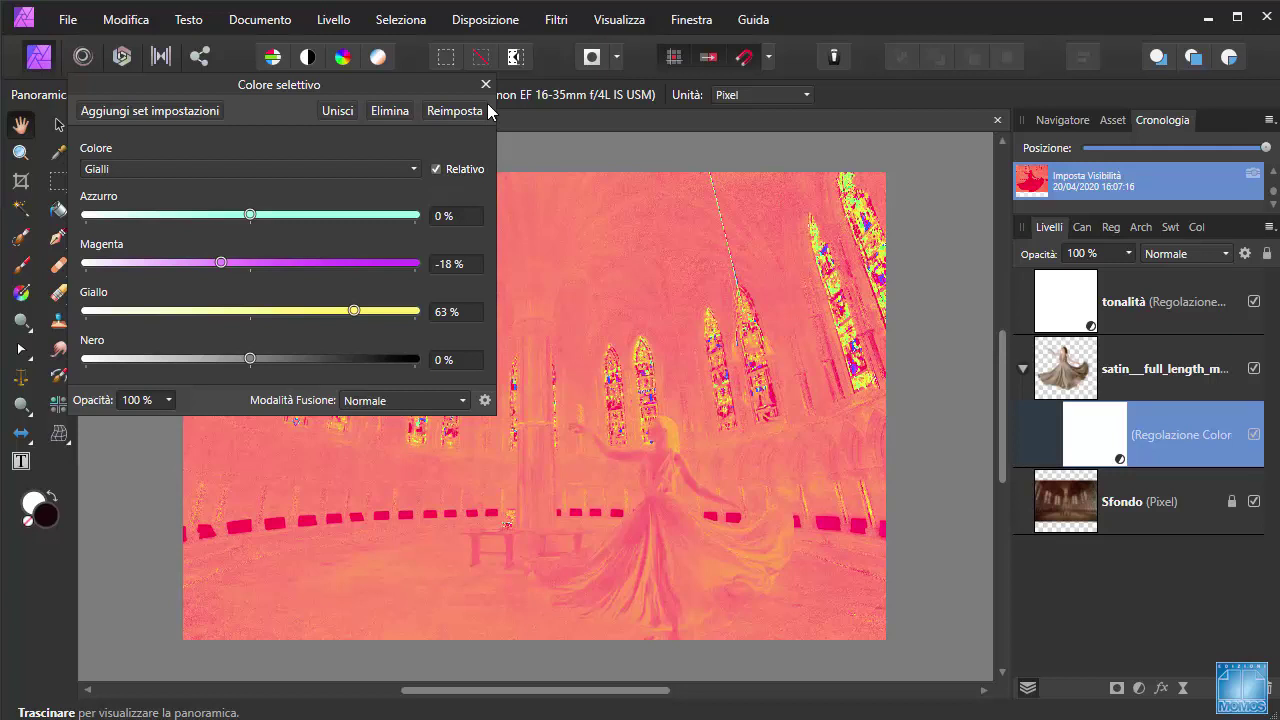
{"action": "left_click", "coordinate": [1255, 302]}
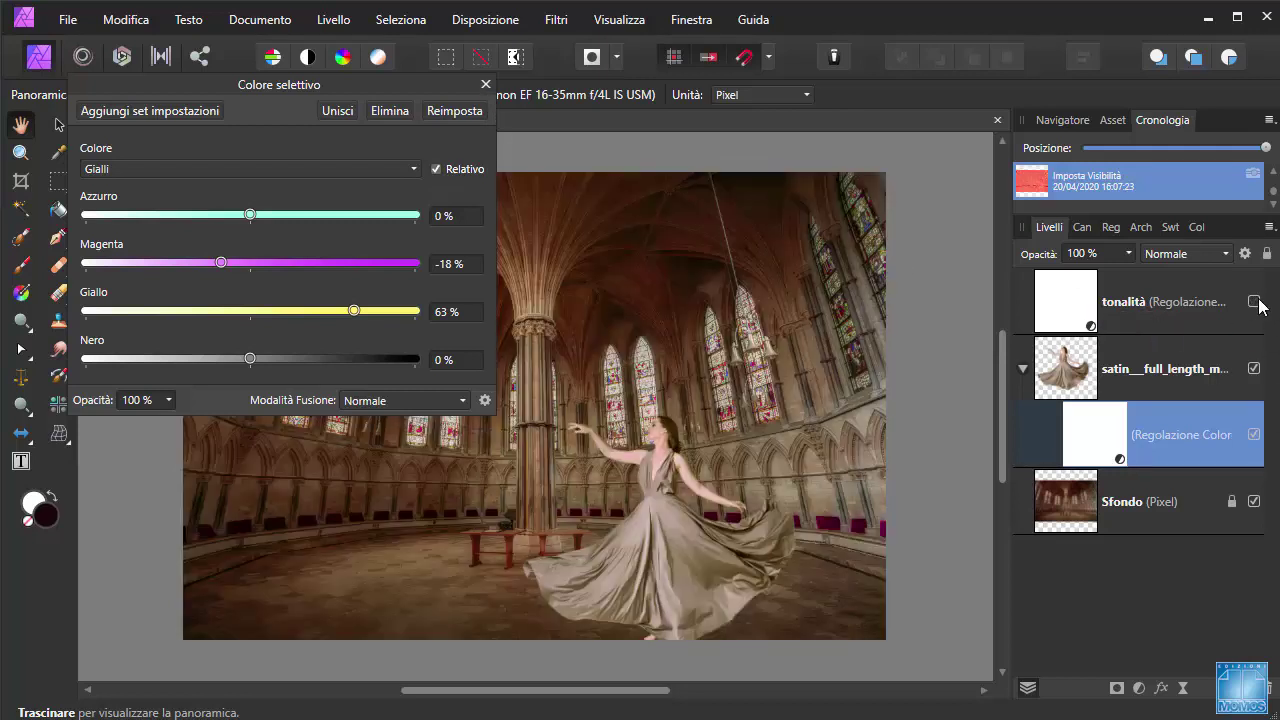
{"action": "left_click", "coordinate": [1255, 436]}
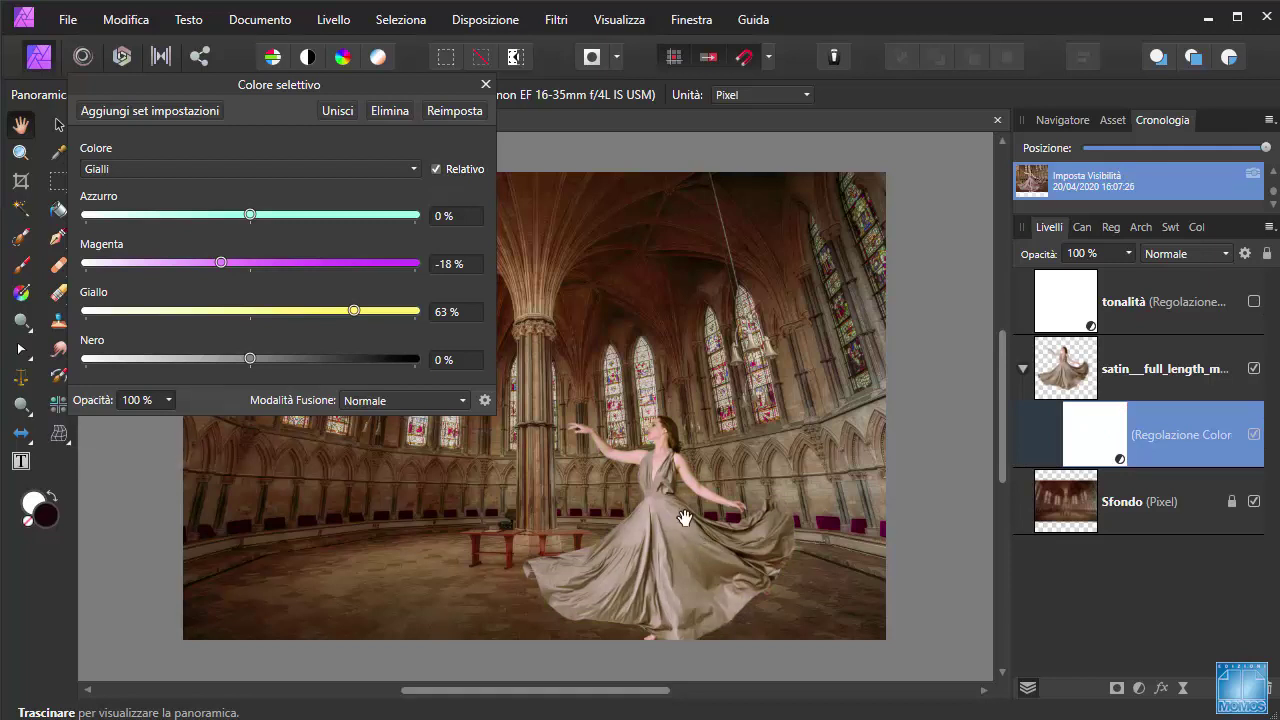
- Zoom in and lower the yellows' Yellow slider to 43%
{"action": "scroll", "coordinate": [684, 518], "scroll_direction": "up", "scroll_amount": 1, "text": "ctrl"}
{"action": "scroll", "coordinate": [686, 514], "scroll_direction": "up", "scroll_amount": 1, "text": "ctrl"}
{"action": "scroll", "coordinate": [686, 514], "scroll_direction": "up", "scroll_amount": 1, "text": "ctrl"}
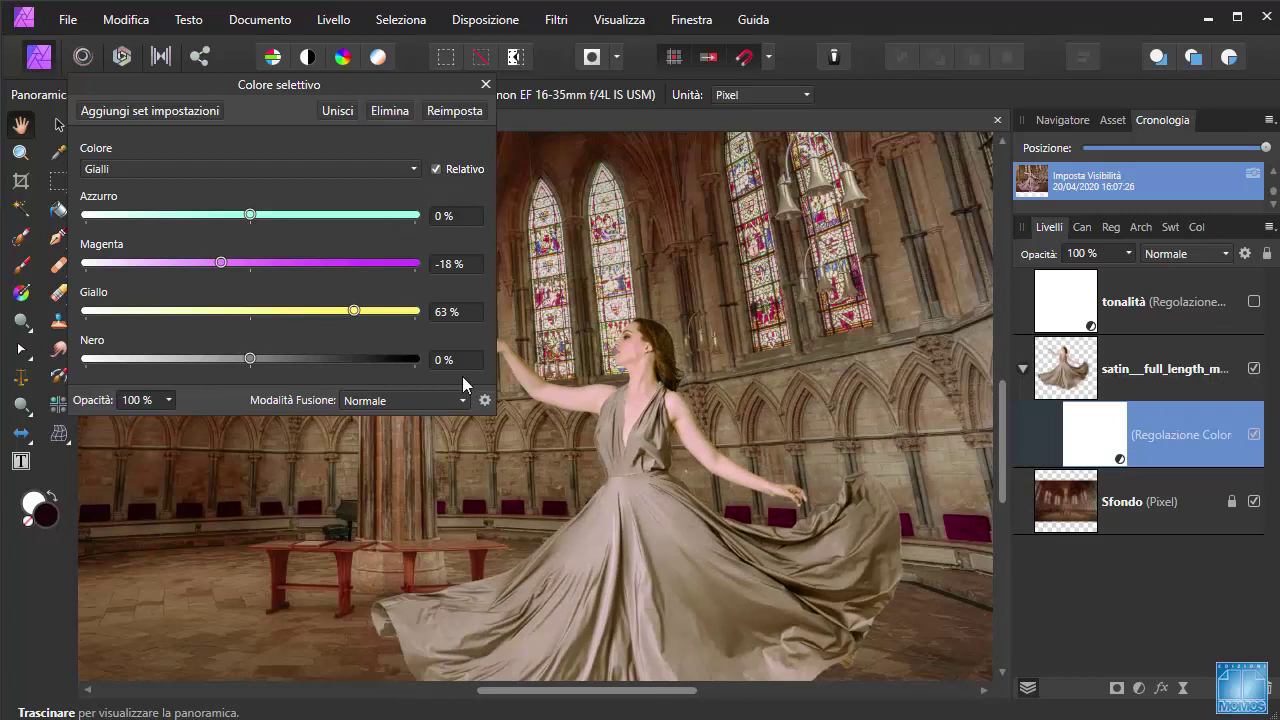
{"action": "mouse_move", "coordinate": [353, 306]}
{"action": "left_mouse_down"}
{"action": "mouse_move", "coordinate": [322, 306]}
{"action": "mouse_move", "coordinate": [418, 310]}
{"action": "mouse_move", "coordinate": [370, 313]}
{"action": "left_mouse_up"}
- Set the reds to Cyan -14%, Magenta -60%, Yellow 47% and close the Selective Colour settings
{"action": "left_click", "coordinate": [182, 166]}
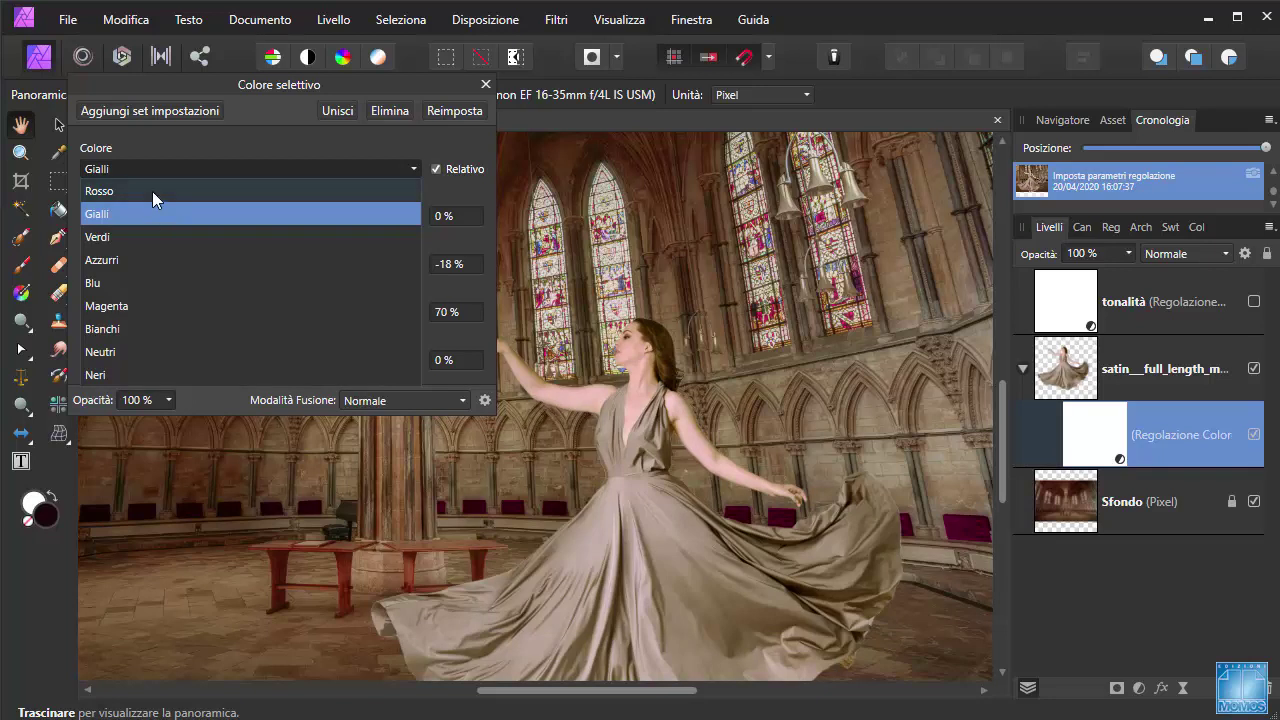
{"action": "left_click", "coordinate": [152, 191]}
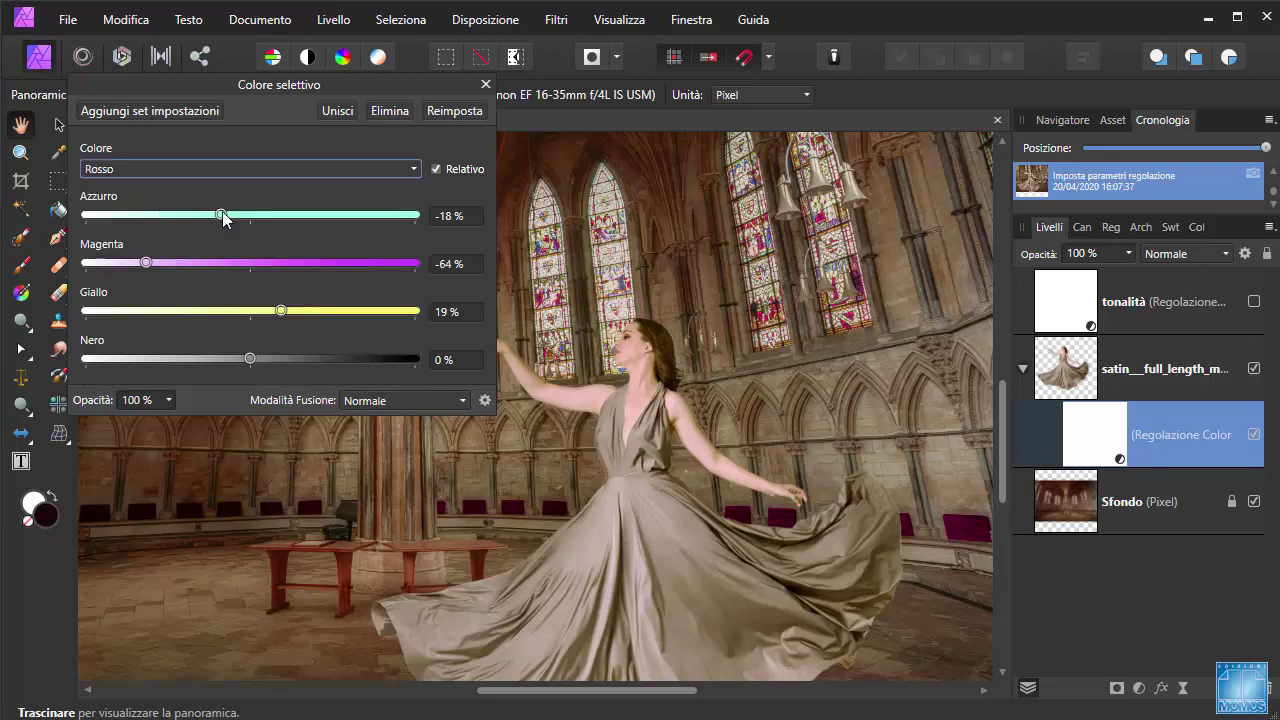
{"action": "mouse_move", "coordinate": [222, 212]}
{"action": "left_mouse_down"}
{"action": "mouse_move", "coordinate": [254, 217]}
{"action": "mouse_move", "coordinate": [167, 215]}
{"action": "mouse_move", "coordinate": [254, 215]}
{"action": "mouse_move", "coordinate": [228, 215]}
{"action": "left_mouse_up"}
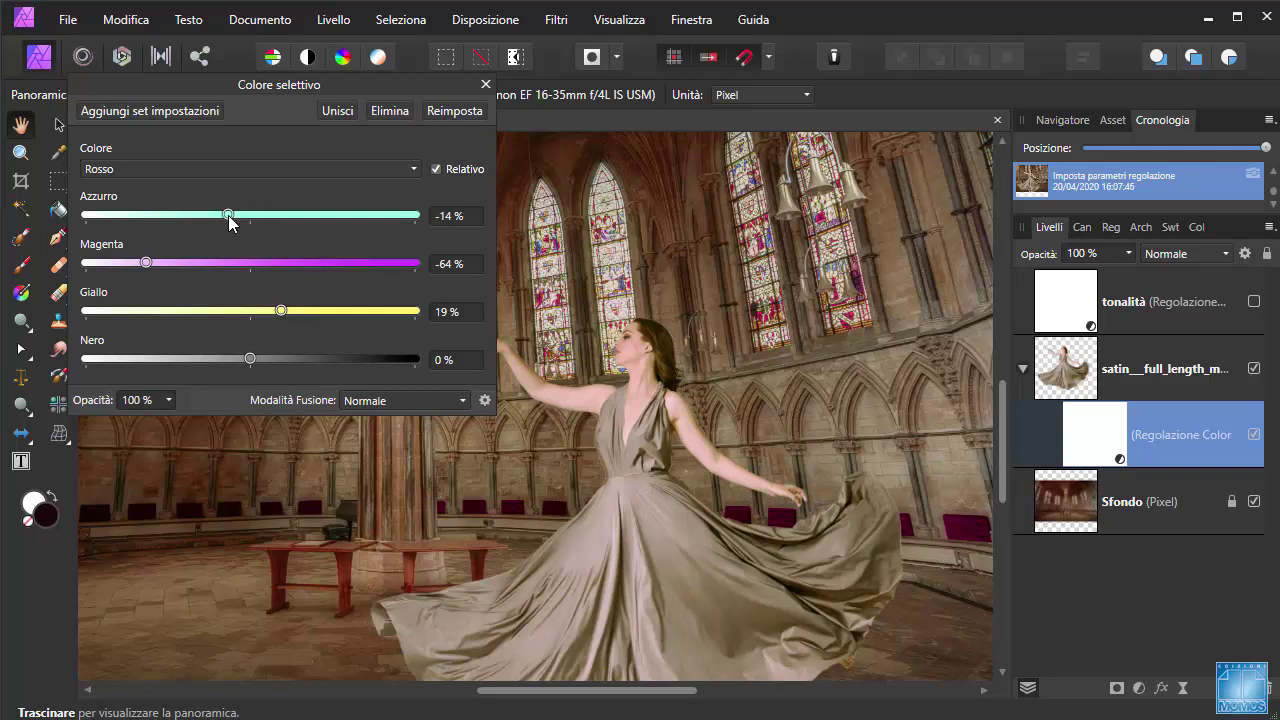
{"action": "mouse_move", "coordinate": [145, 262]}
{"action": "left_mouse_down"}
{"action": "mouse_move", "coordinate": [101, 262]}
{"action": "mouse_move", "coordinate": [146, 262]}
{"action": "left_mouse_up"}
{"action": "mouse_move", "coordinate": [281, 310]}
{"action": "left_mouse_down"}
{"action": "mouse_move", "coordinate": [250, 310]}
{"action": "mouse_move", "coordinate": [327, 302]}
{"action": "left_mouse_up"}
{"action": "left_click", "coordinate": [486, 84]}
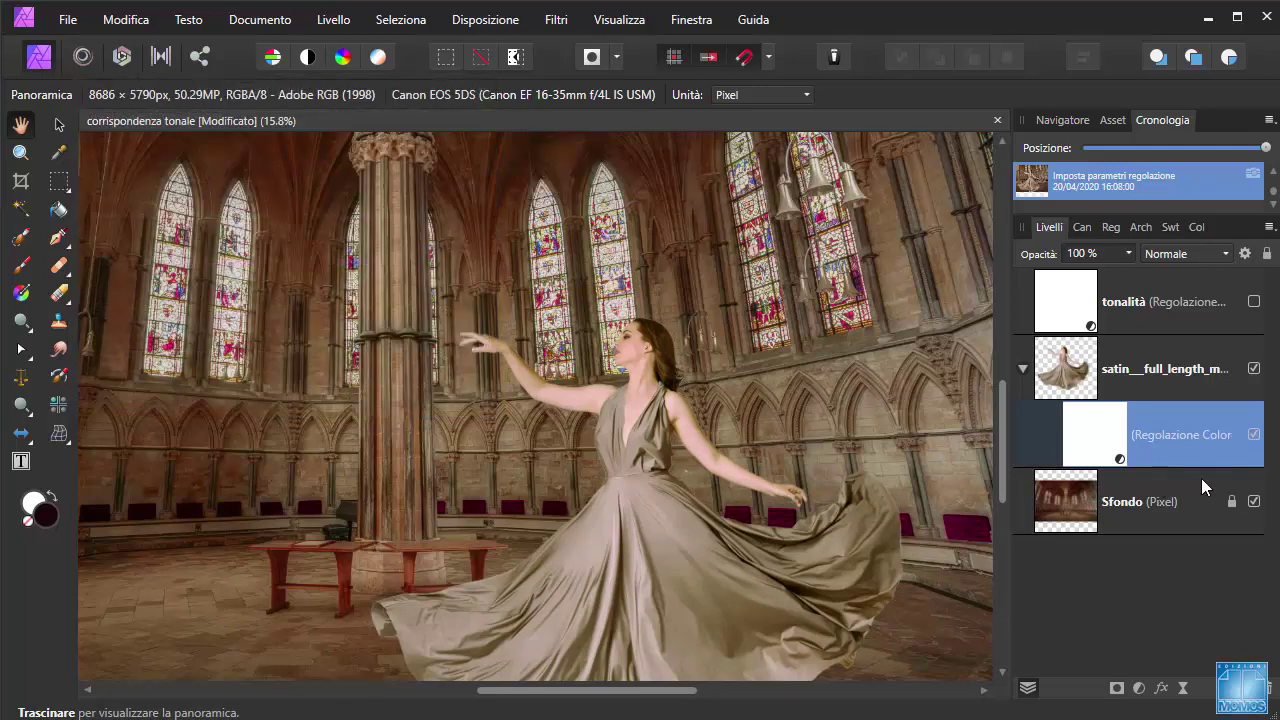
- Compare the dancer's adjustment, zoom out, and open the adjustment types with tonalità selected
{"action": "left_click", "coordinate": [1254, 435]}
{"action": "scroll", "coordinate": [751, 366], "scroll_direction": "down", "scroll_amount": 1}
{"action": "scroll", "coordinate": [751, 366], "scroll_direction": "down", "scroll_amount": 1}
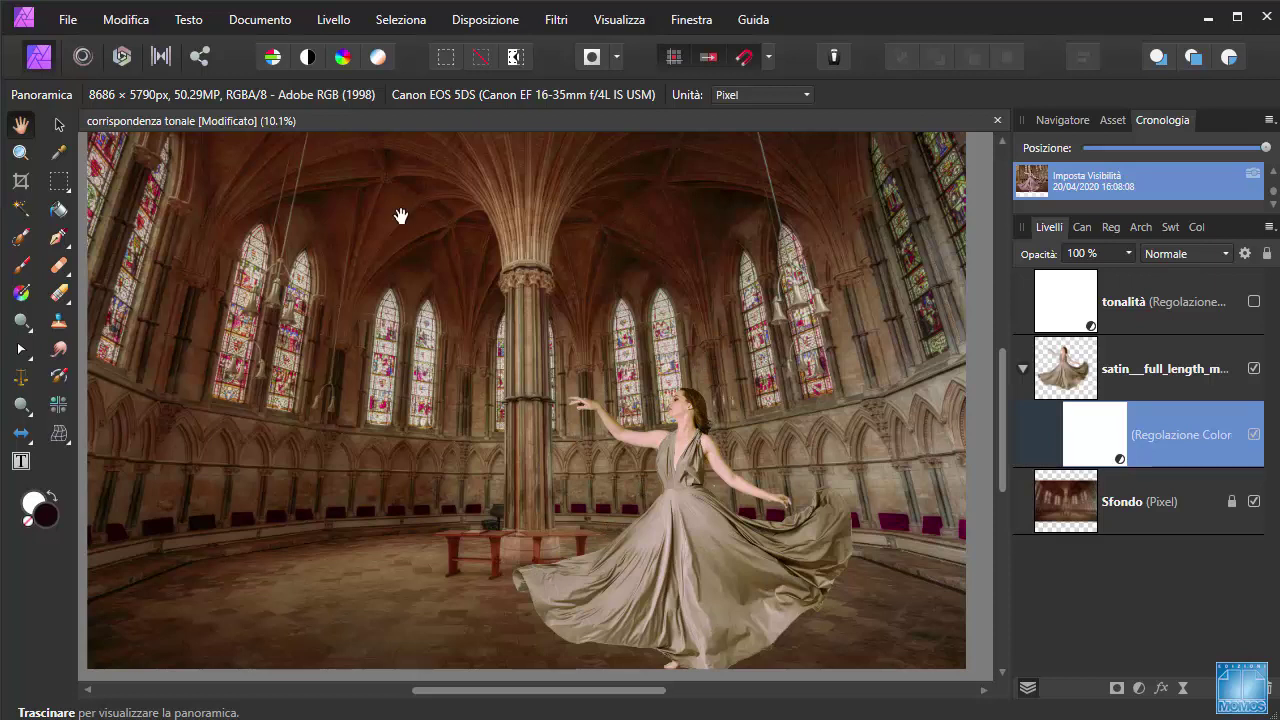
{"action": "left_click", "coordinate": [1173, 290]}
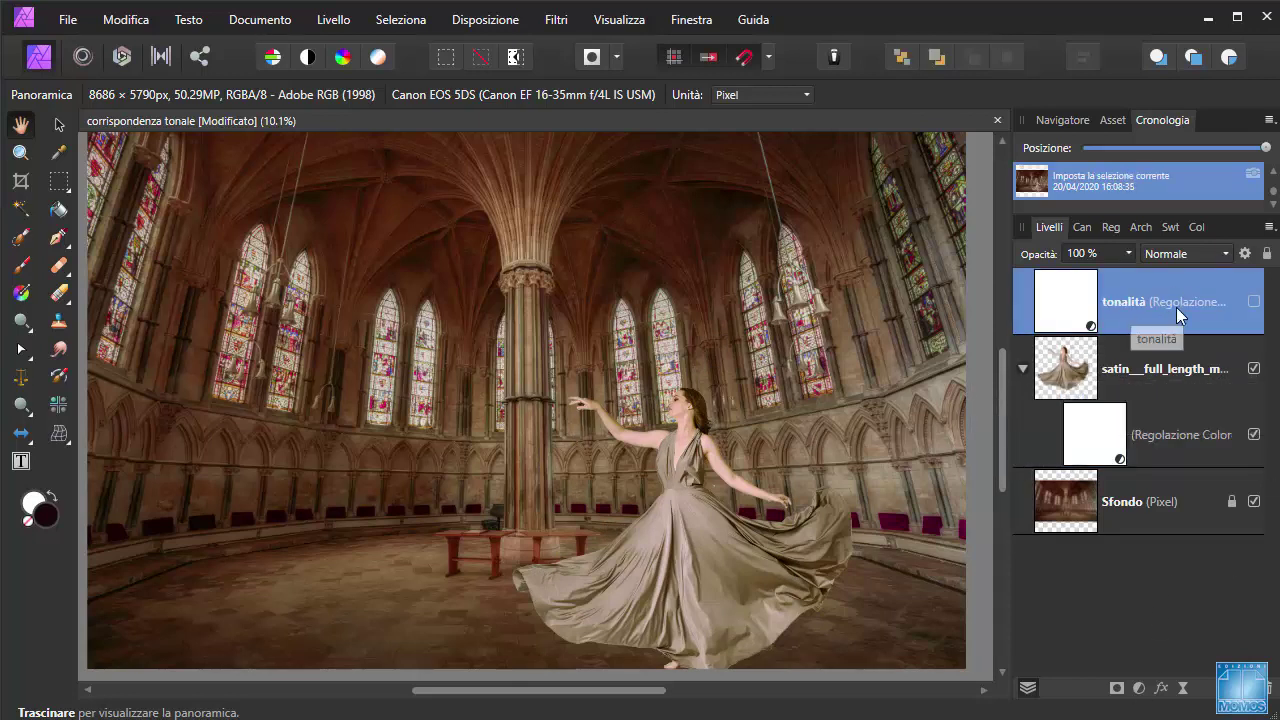
{"action": "left_click", "coordinate": [1139, 689]}
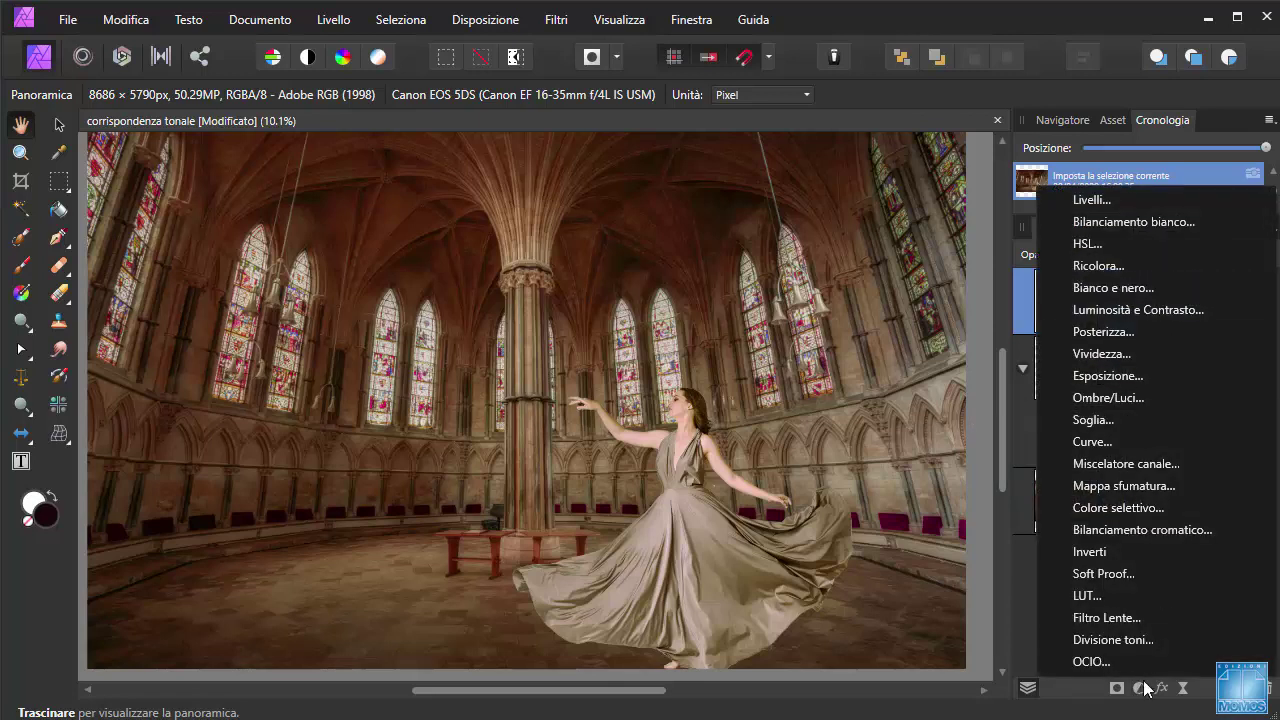
- Add a Bianco e nero adjustment on top, then select the dancer layer
{"action": "left_click", "coordinate": [1091, 294]}
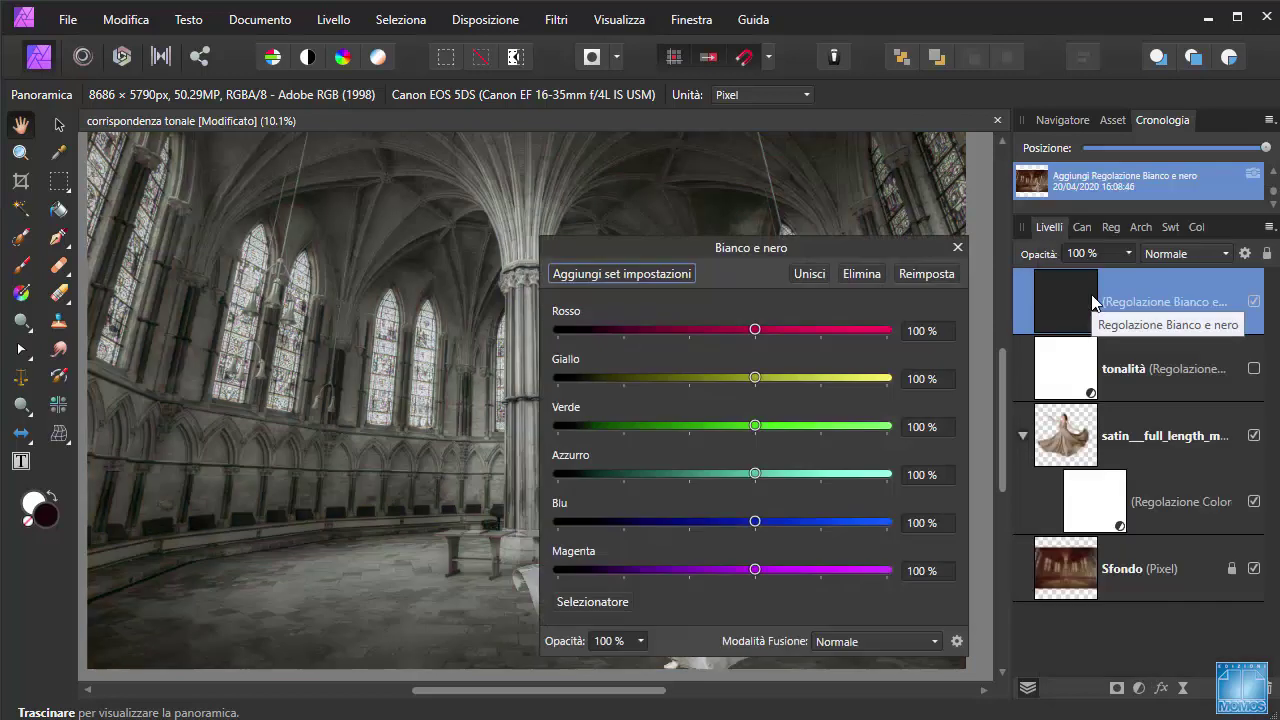
{"action": "left_click", "coordinate": [957, 247]}
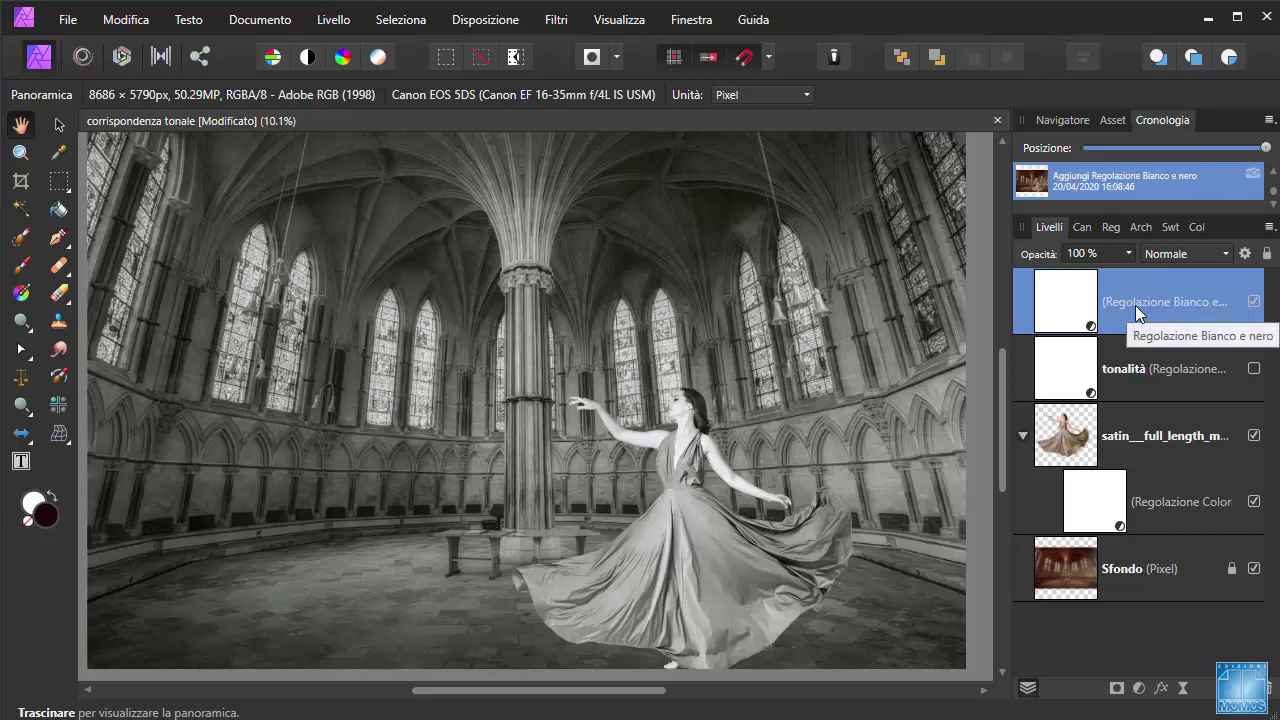
{"action": "left_click", "coordinate": [1137, 462]}
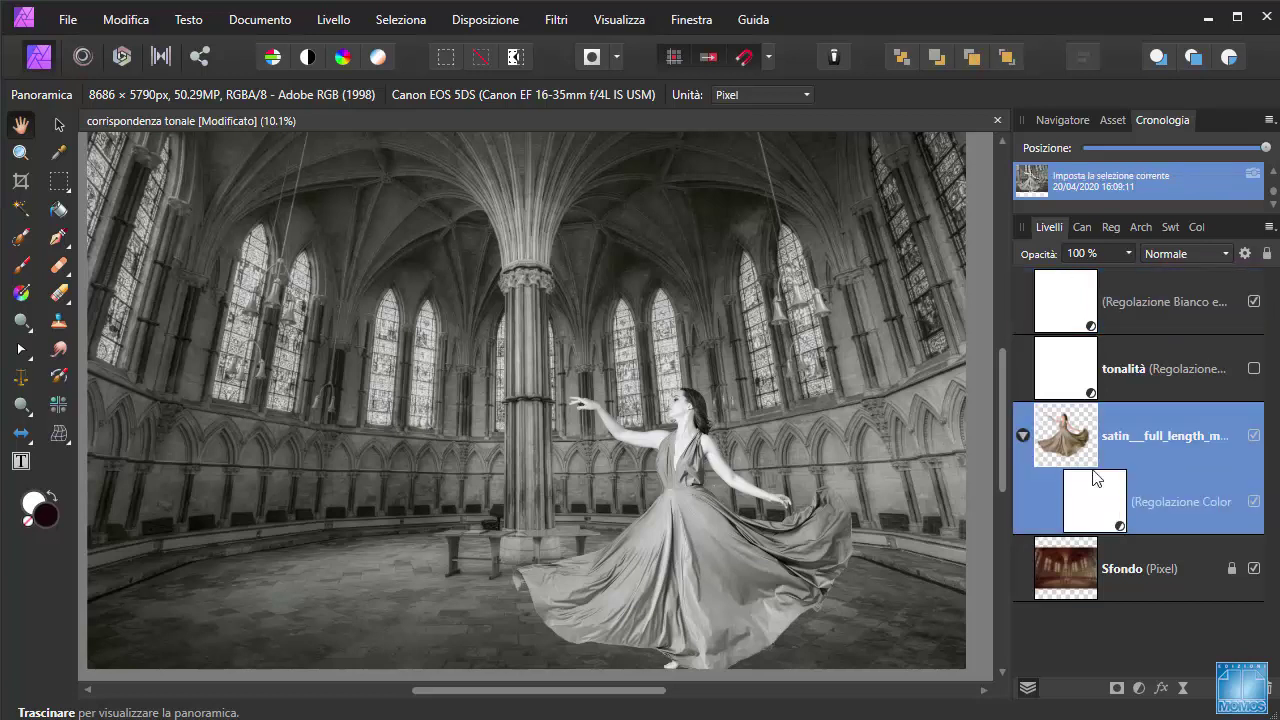
- Add a Livelli adjustment and nest it inside the dancer layer
{"action": "left_click", "coordinate": [1139, 688]}
{"action": "left_click", "coordinate": [1123, 203]}
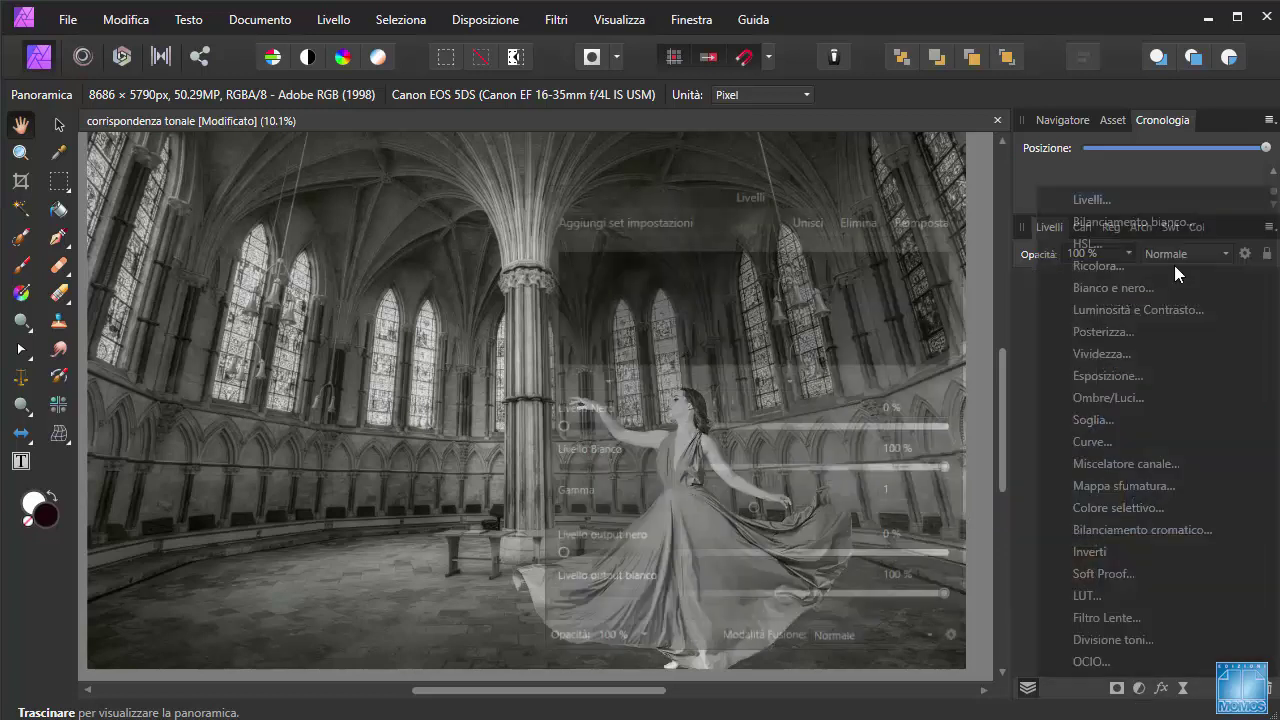
{"action": "left_click_drag", "start_coordinate": [714, 191], "coordinate": [470, 132]}
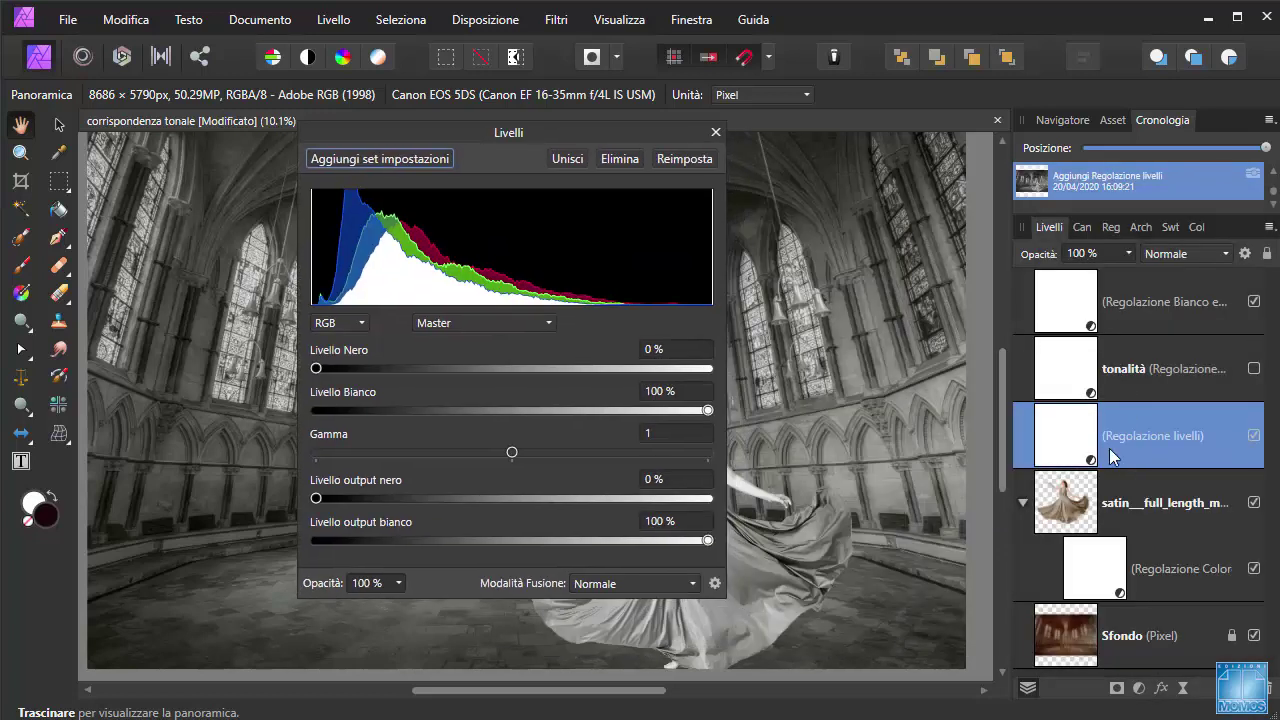
{"action": "left_click_drag", "start_coordinate": [1086, 453], "coordinate": [1097, 527]}
{"action": "left_click", "coordinate": [1097, 527]}
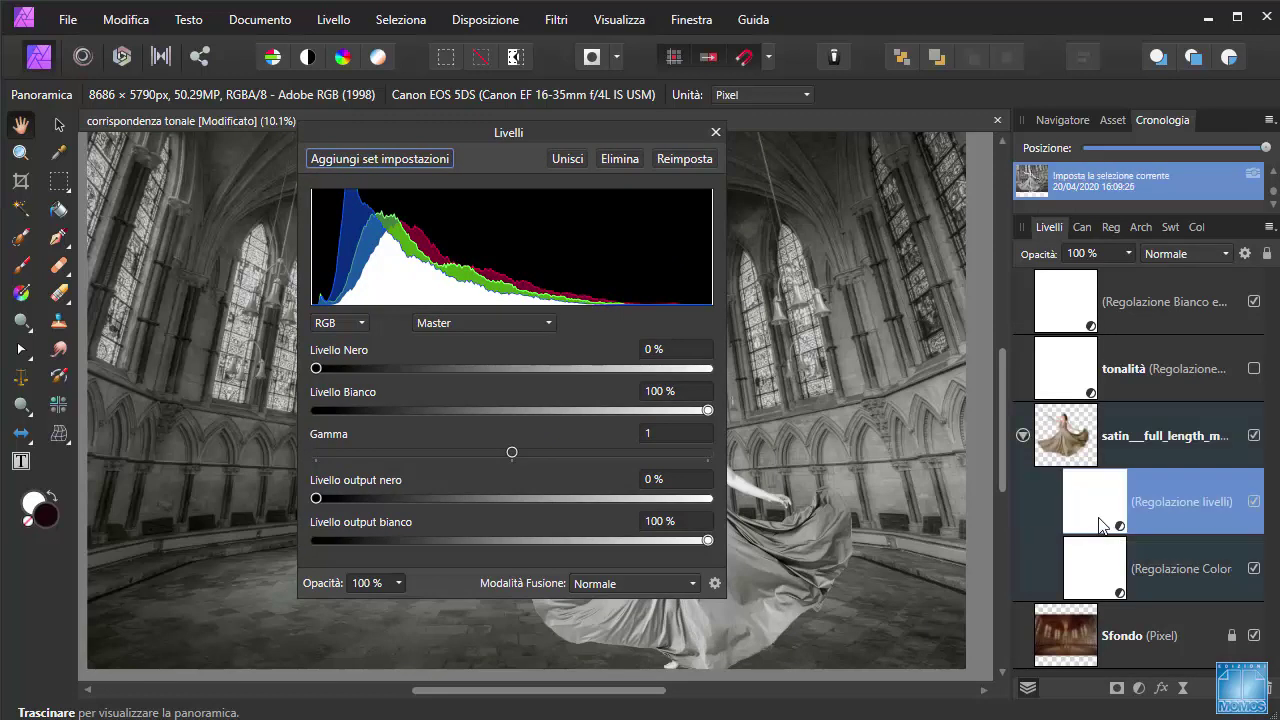
- Set the nested Levels adjustment's blend mode to Luminosità
{"action": "left_click", "coordinate": [1165, 260]}
{"action": "scroll", "coordinate": [1202, 520], "scroll_direction": "down", "scroll_amount": 3}
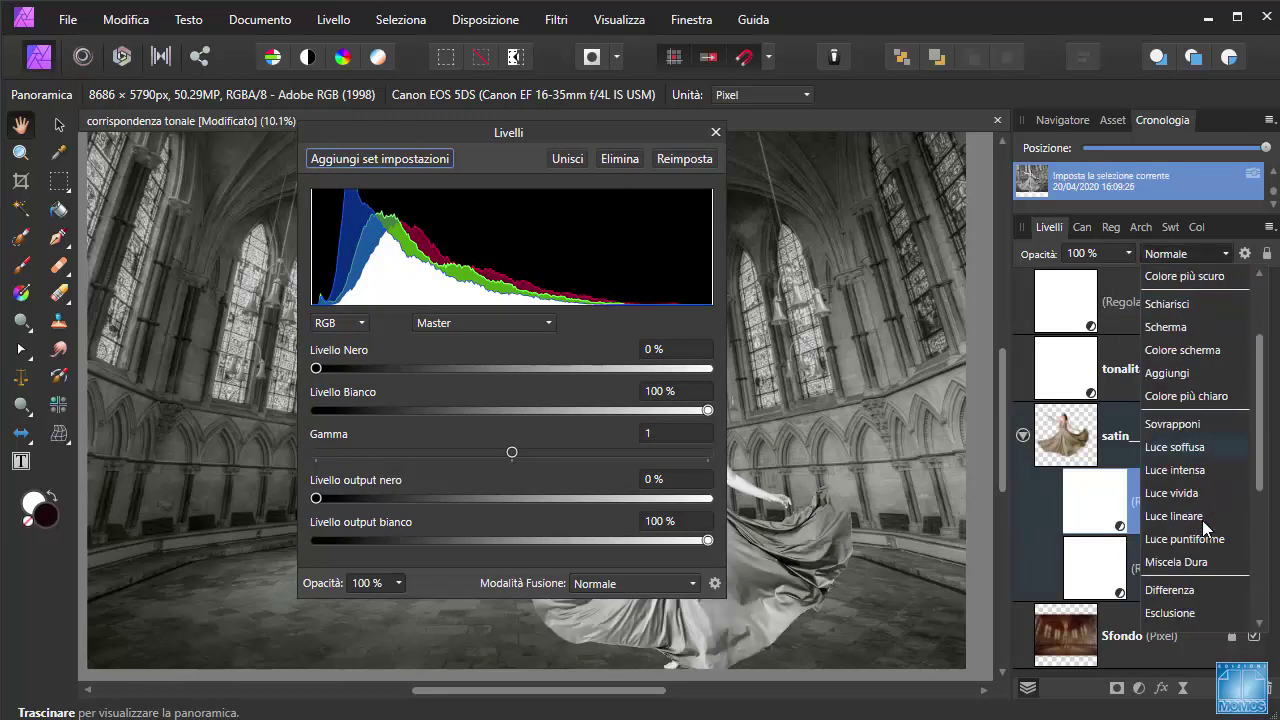
{"action": "scroll", "coordinate": [1208, 542], "scroll_direction": "down", "scroll_amount": 1}
{"action": "scroll", "coordinate": [1208, 542], "scroll_direction": "down", "scroll_amount": 3}
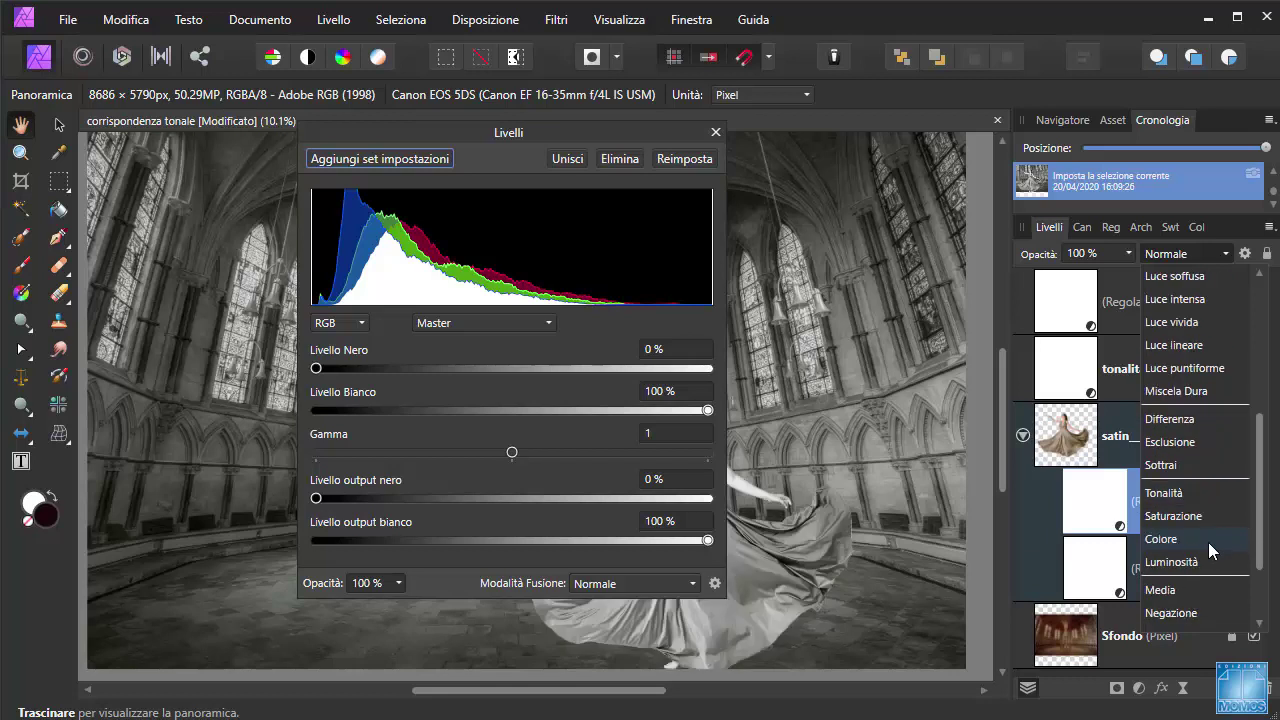
{"action": "left_click", "coordinate": [1182, 561]}
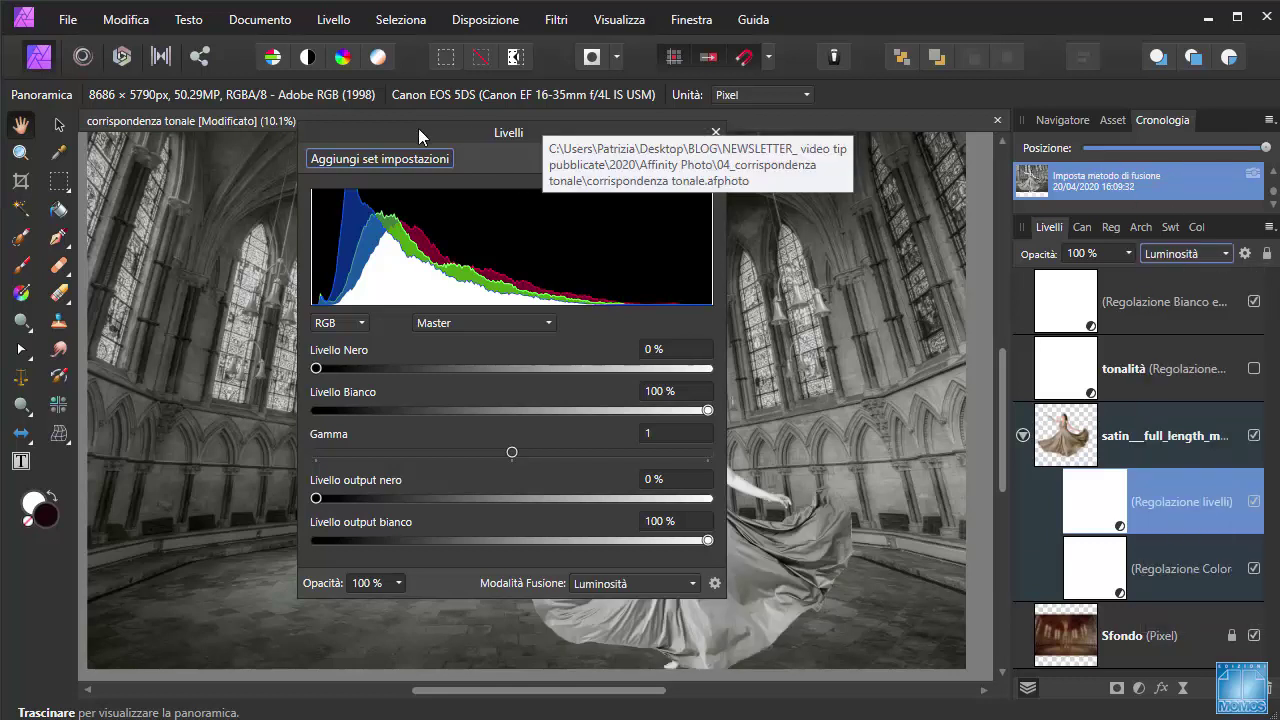
{"action": "mouse_move", "coordinate": [418, 128]}
{"action": "left_mouse_down"}
{"action": "mouse_move", "coordinate": [203, 100]}
{"action": "mouse_move", "coordinate": [215, 108]}
{"action": "left_mouse_up"}
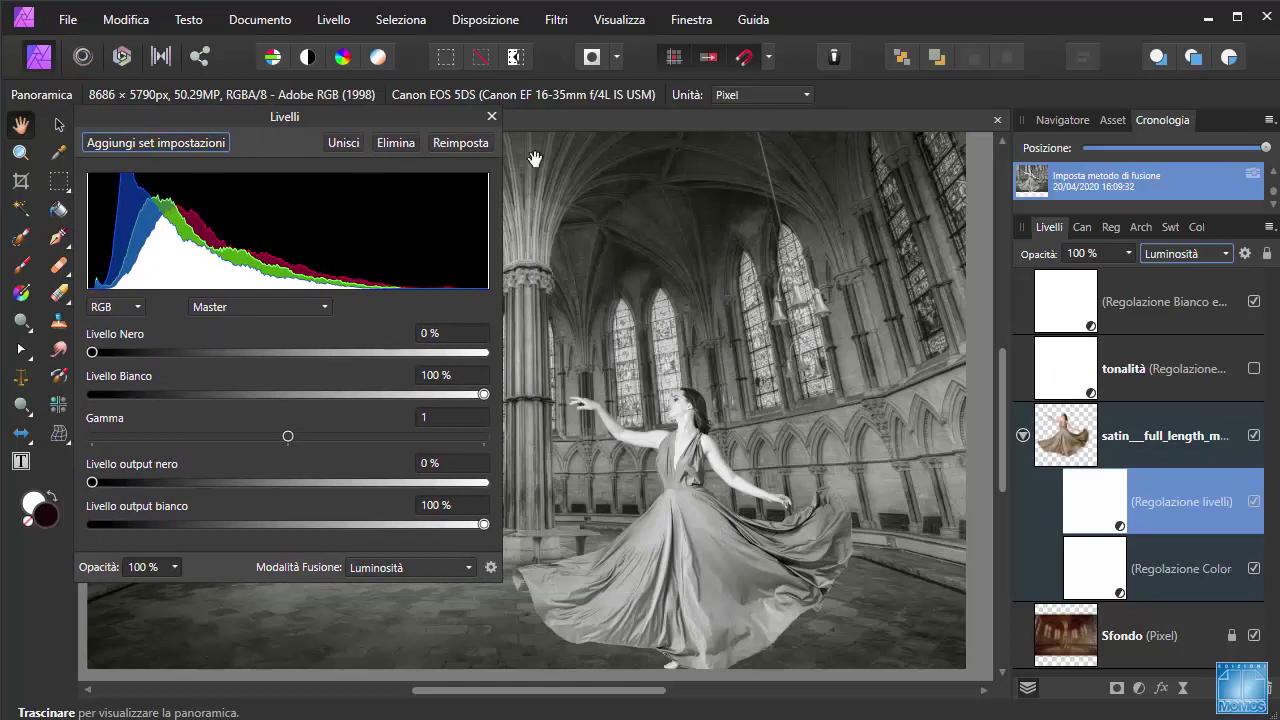
- Move the Levels panel aside, then set black level 20%, white level 96% and gamma 1.418
{"action": "mouse_move", "coordinate": [369, 122]}
{"action": "left_mouse_down"}
{"action": "mouse_move", "coordinate": [239, 97]}
{"action": "mouse_move", "coordinate": [336, 90]}
{"action": "left_mouse_up"}
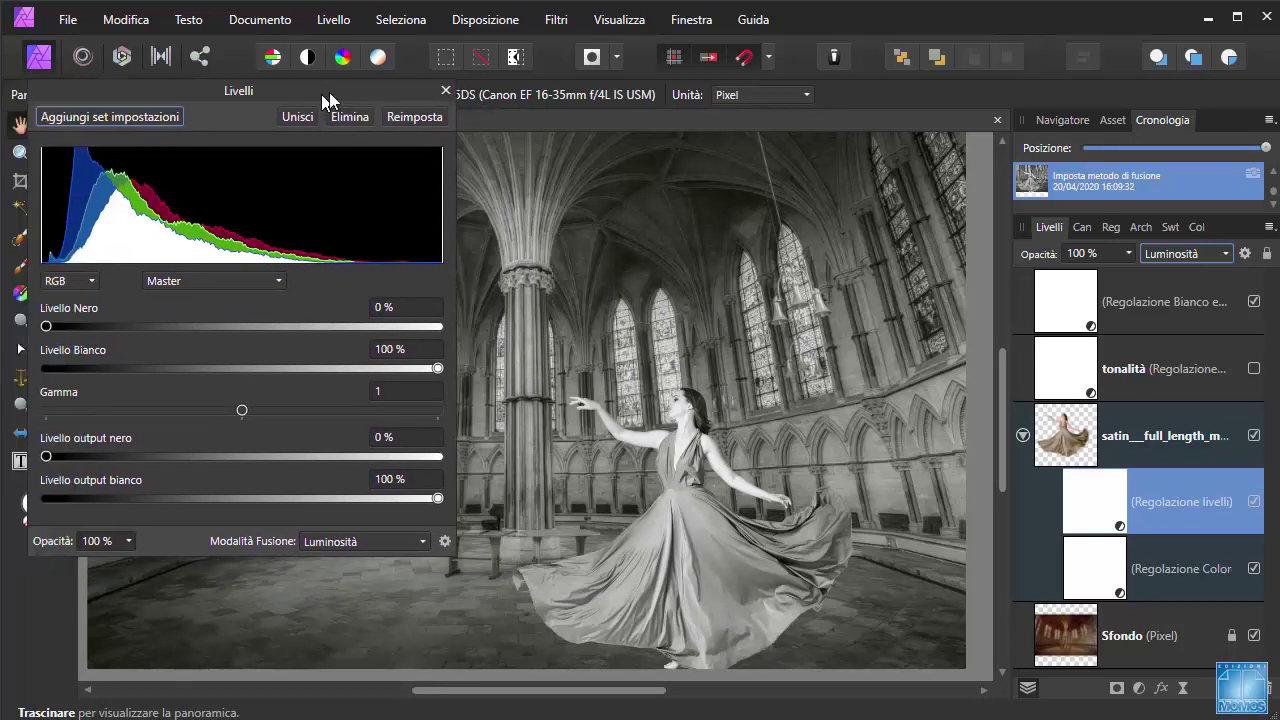
{"action": "left_click_drag", "start_coordinate": [61, 323], "coordinate": [112, 323]}
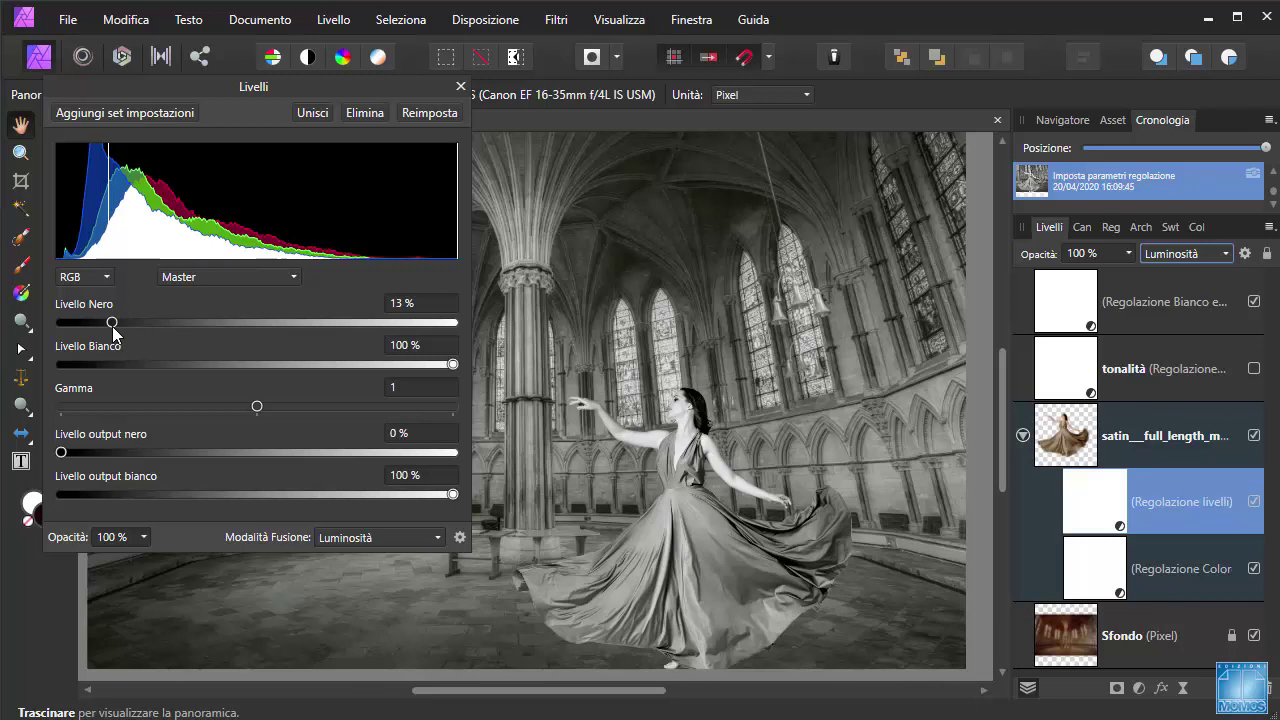
{"action": "left_click_drag", "start_coordinate": [112, 323], "coordinate": [139, 322]}
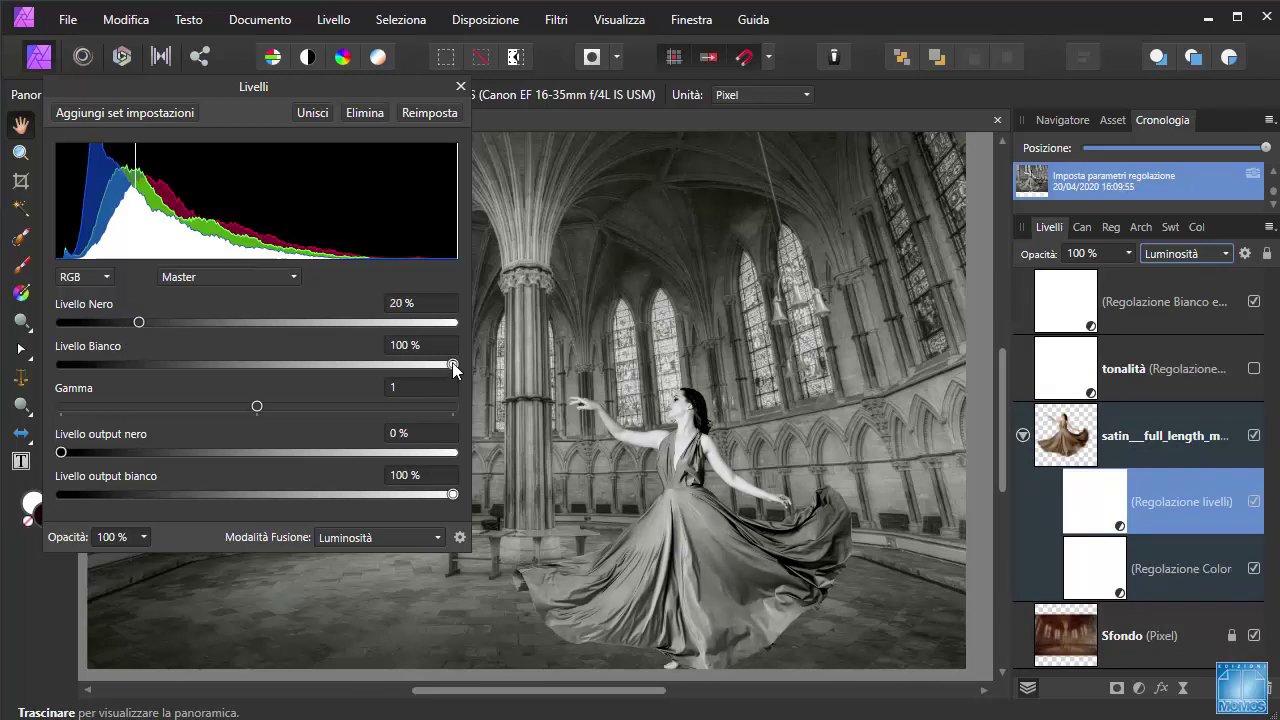
{"action": "left_click_drag", "start_coordinate": [451, 365], "coordinate": [436, 361]}
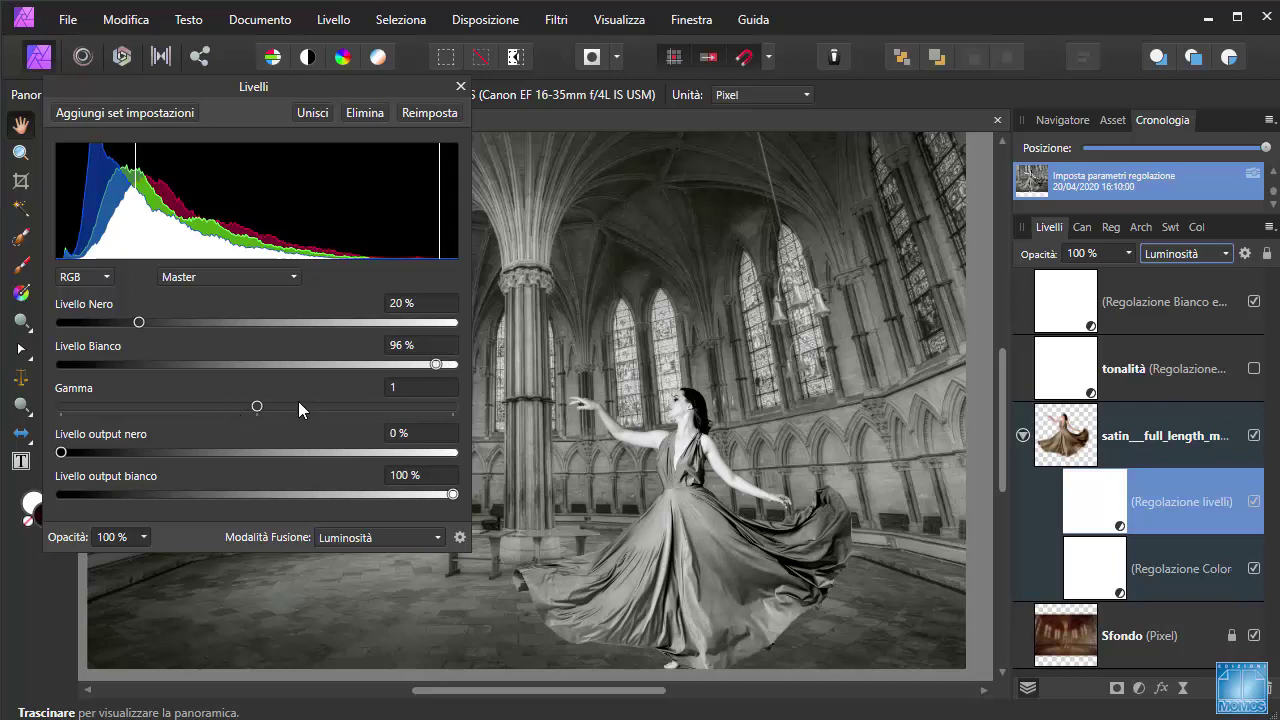
{"action": "mouse_move", "coordinate": [257, 406]}
{"action": "left_mouse_down"}
{"action": "mouse_move", "coordinate": [335, 407]}
{"action": "mouse_move", "coordinate": [339, 396]}
{"action": "left_mouse_up"}
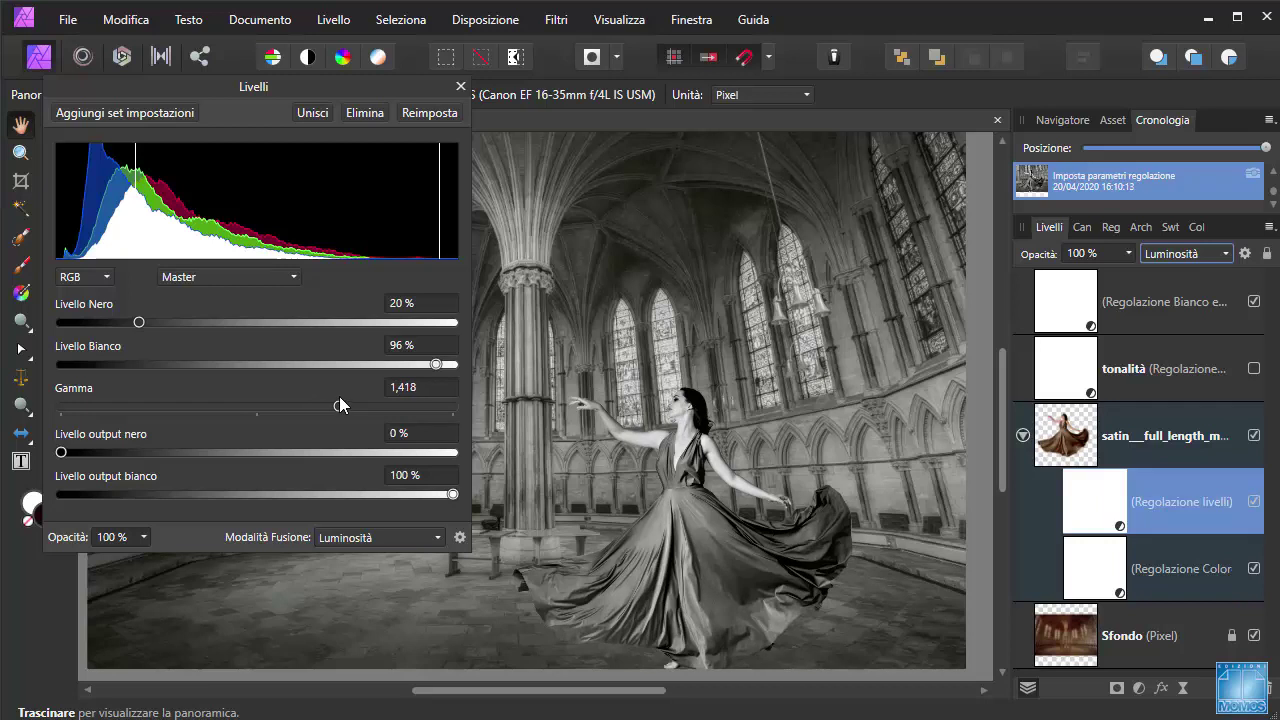
- Hide the Bianco e Nero check layer and toggle the dancer's Levels off and on to compare
{"action": "left_click", "coordinate": [1254, 302]}
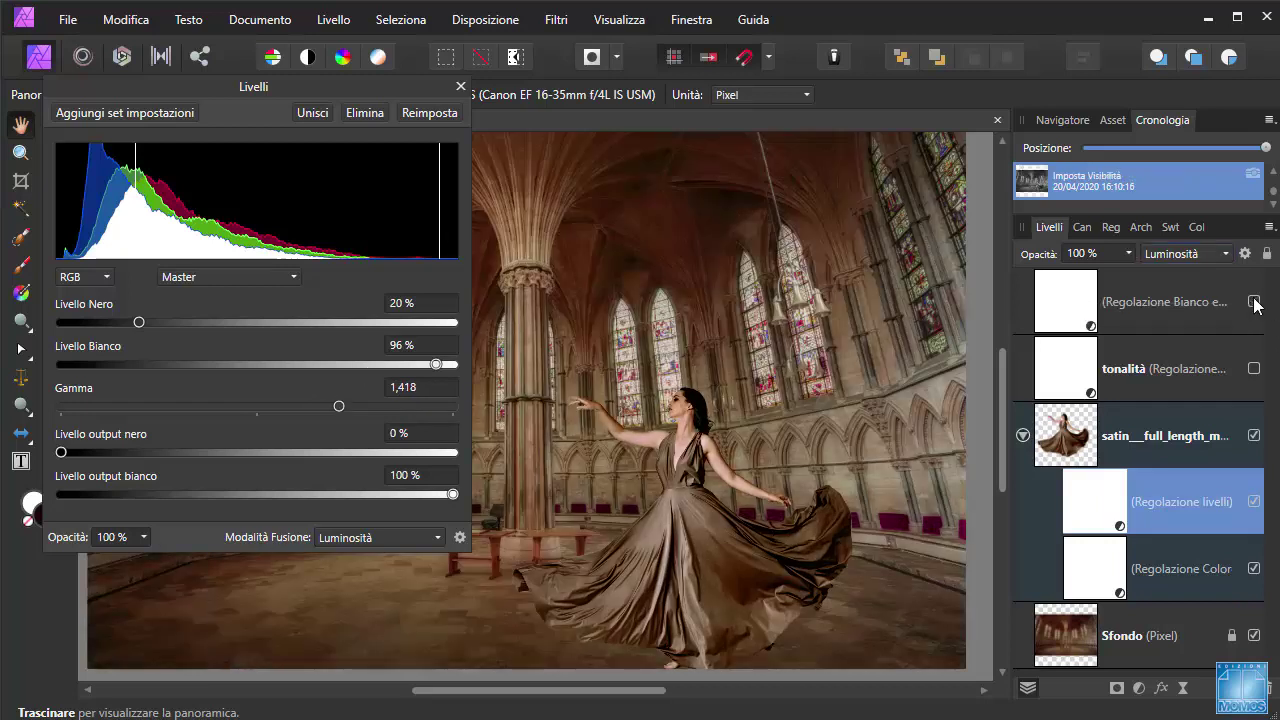
{"action": "left_click", "coordinate": [1256, 503]}
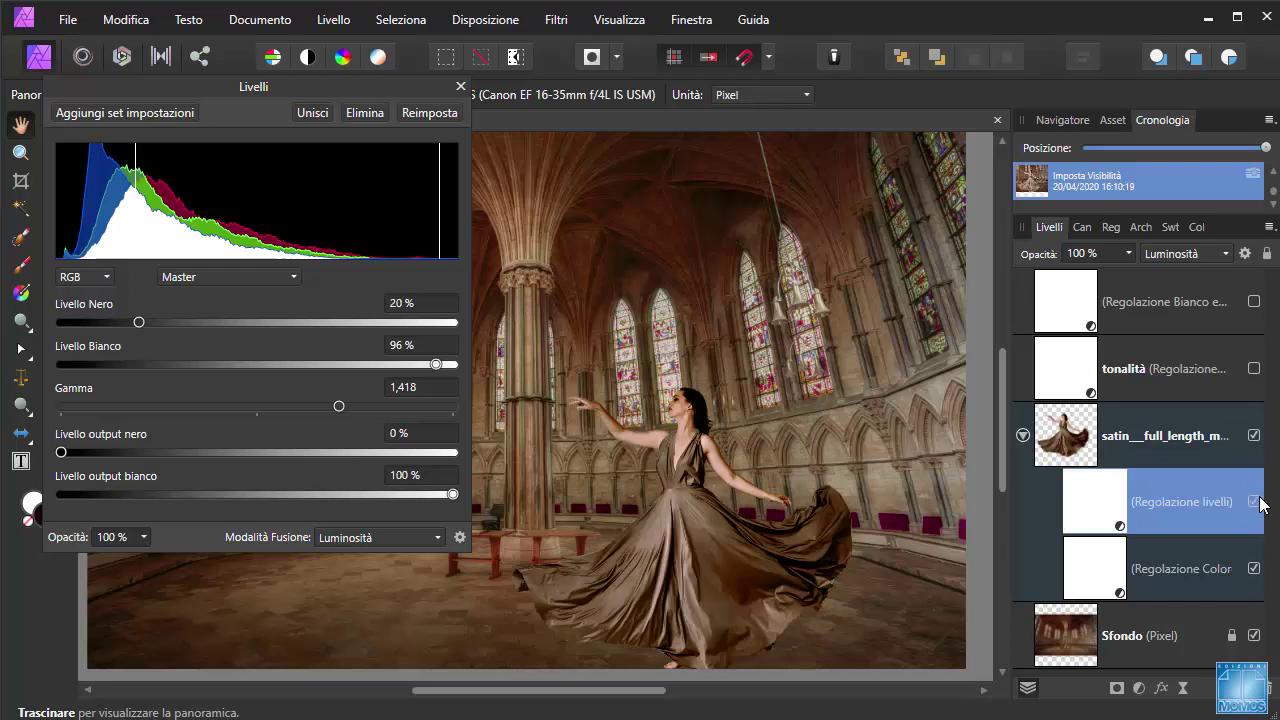
{"action": "left_click", "coordinate": [1256, 503]}
- Lower the Levels black level to 16% and close the Levels dialog
{"action": "mouse_move", "coordinate": [437, 366]}
{"action": "left_mouse_down"}
{"action": "mouse_move", "coordinate": [426, 365]}
{"action": "mouse_move", "coordinate": [437, 366]}
{"action": "left_mouse_up"}
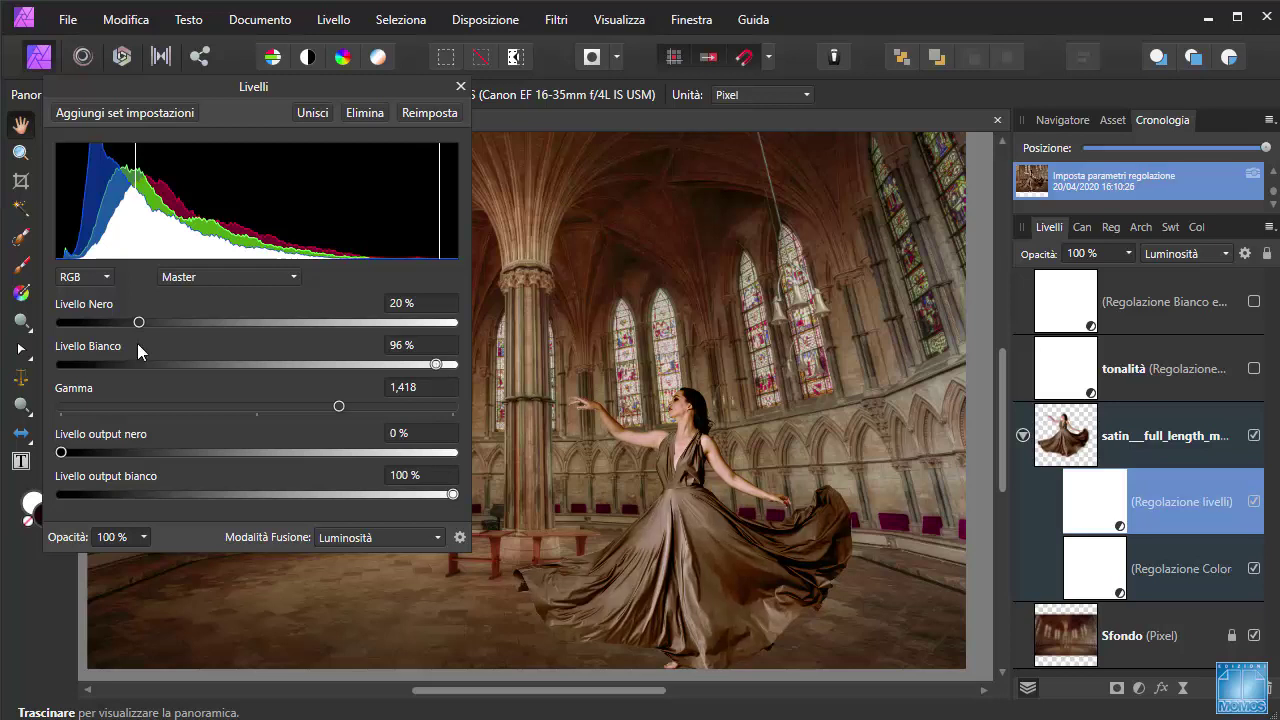
{"action": "mouse_move", "coordinate": [140, 323]}
{"action": "left_mouse_down"}
{"action": "mouse_move", "coordinate": [108, 323]}
{"action": "mouse_move", "coordinate": [126, 331]}
{"action": "left_mouse_up"}
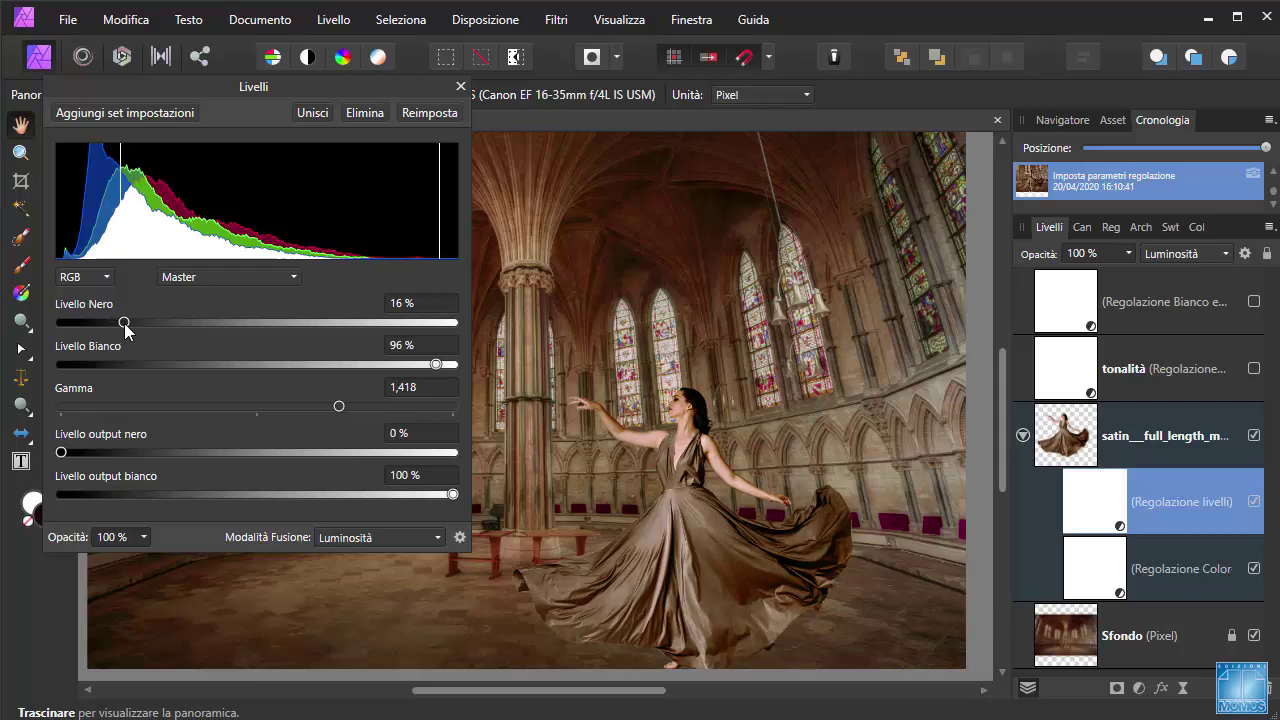
{"action": "left_click", "coordinate": [461, 86]}
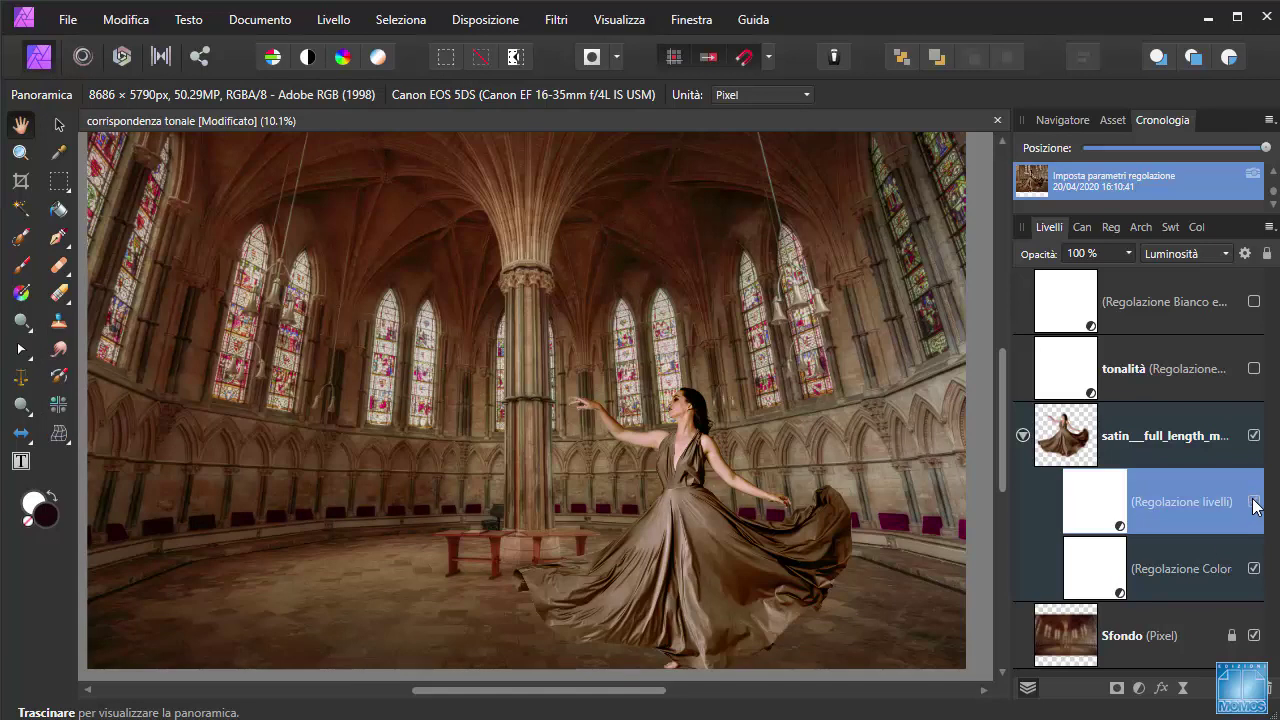
- Toggle the Levels and colour-matching adjustments off and back on to compare the dress
{"action": "left_click", "coordinate": [1254, 501]}
{"action": "left_click", "coordinate": [1254, 568]}
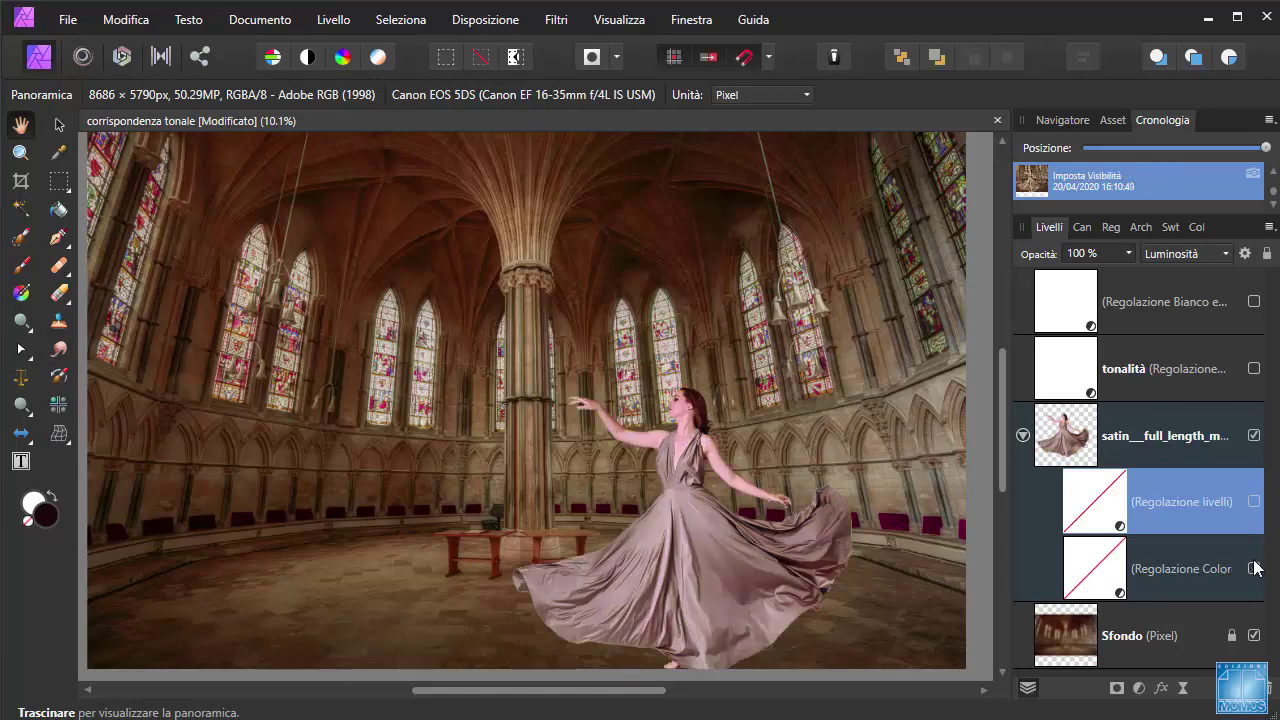
{"action": "left_click", "coordinate": [1255, 503]}
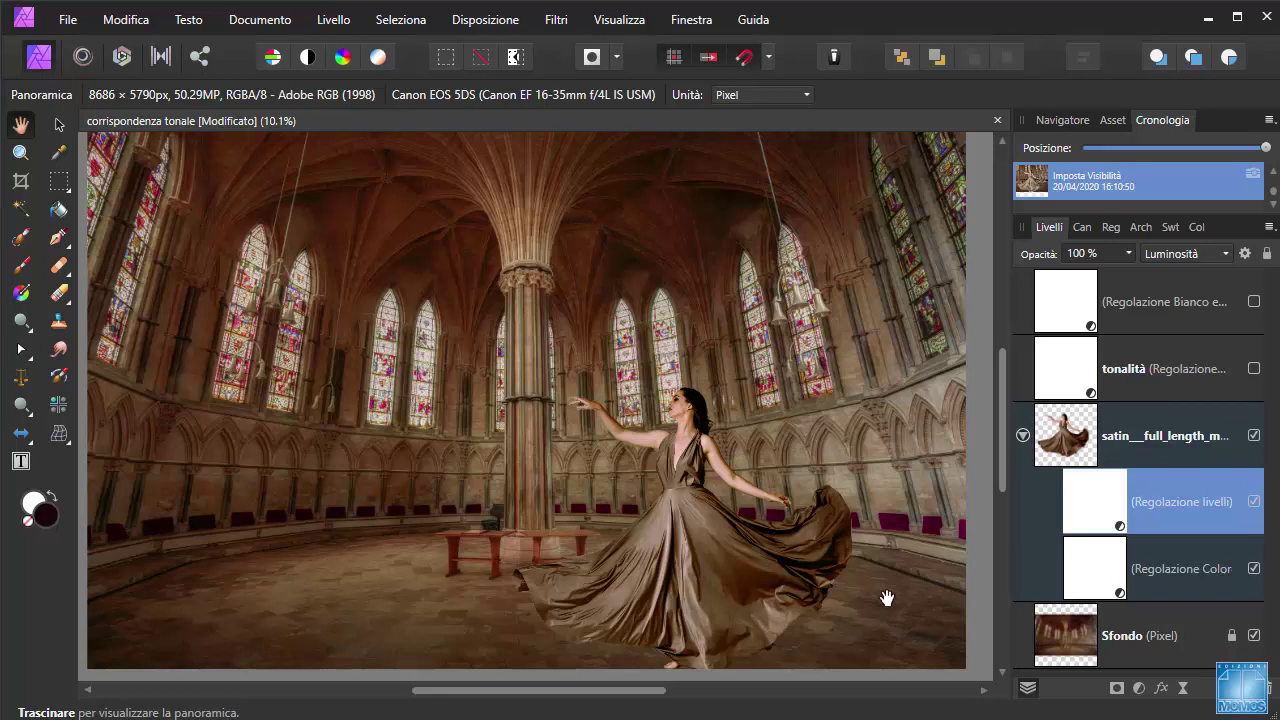
{"action": "left_click_drag", "start_coordinate": [1065, 372], "coordinate": [1085, 425]}
- Add a new empty pixel layer above the Sfondo background and pick the Paint Brush
{"action": "left_click", "coordinate": [1157, 634]}
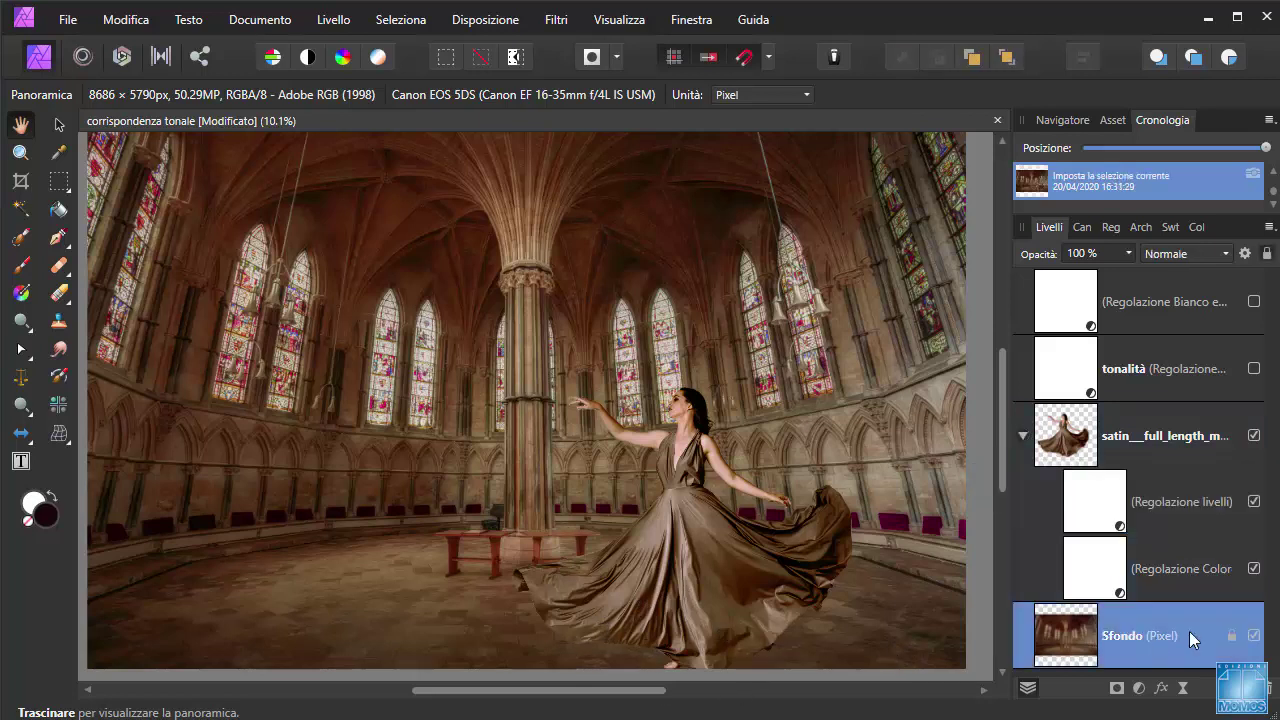
{"action": "left_click", "coordinate": [1227, 688]}
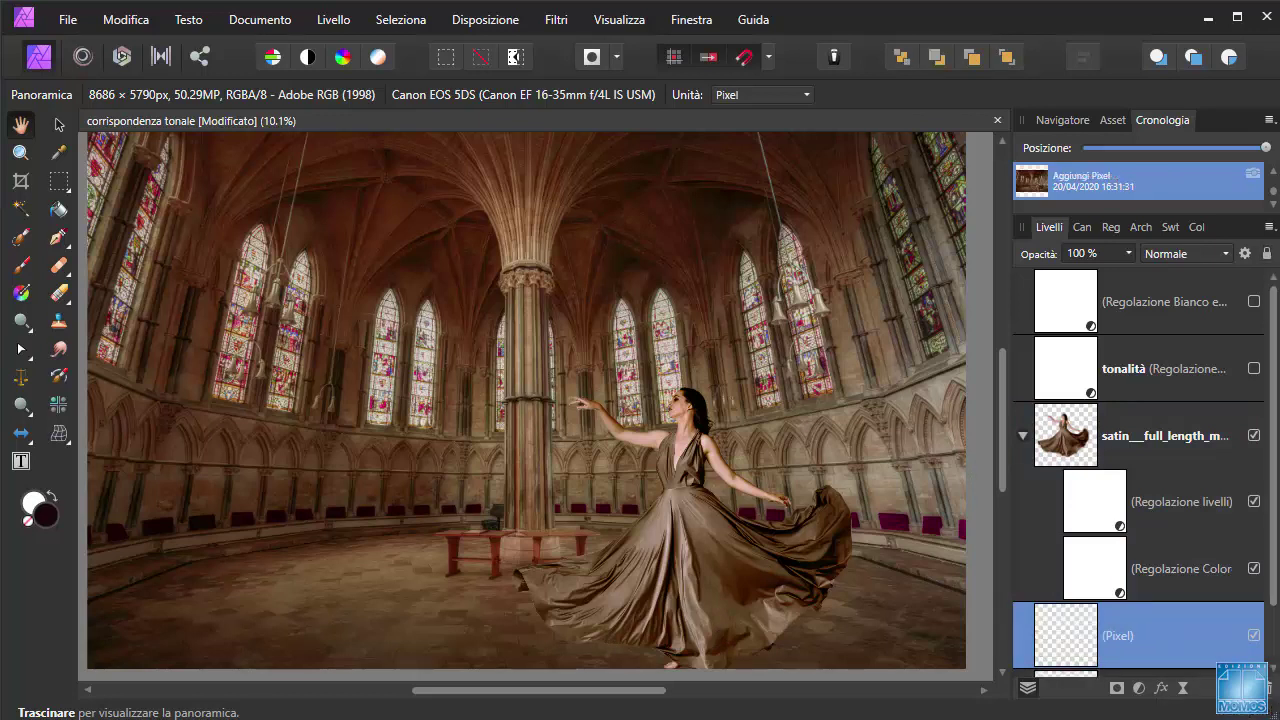
{"action": "left_click", "coordinate": [26, 268]}
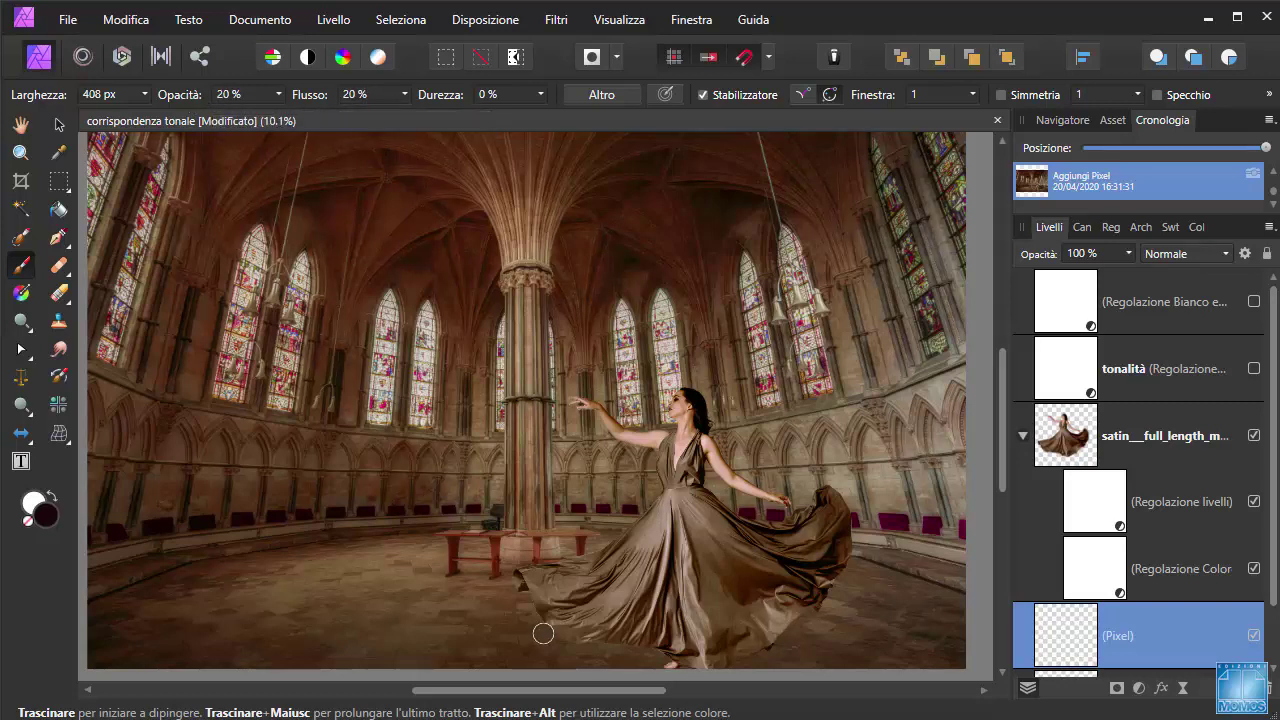
- Paint a soft grey shadow on the floor along the dress hem, toggling the layer to compare
{"action": "mouse_move", "coordinate": [556, 638]}
{"action": "left_mouse_down"}
{"action": "mouse_move", "coordinate": [665, 652]}
{"action": "mouse_move", "coordinate": [618, 649]}
{"action": "left_mouse_up"}
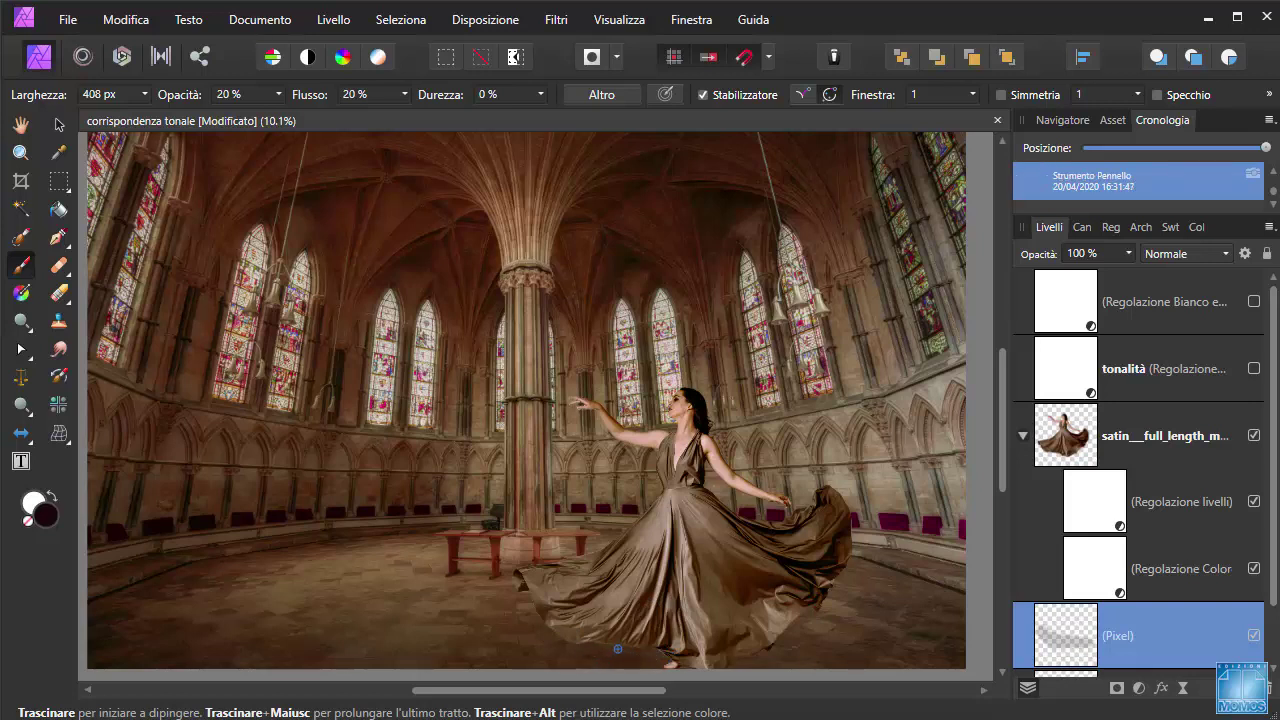
{"action": "mouse_move", "coordinate": [545, 617]}
{"action": "left_mouse_down"}
{"action": "mouse_move", "coordinate": [600, 655]}
{"action": "mouse_move", "coordinate": [590, 651]}
{"action": "mouse_move", "coordinate": [660, 651]}
{"action": "left_mouse_up"}
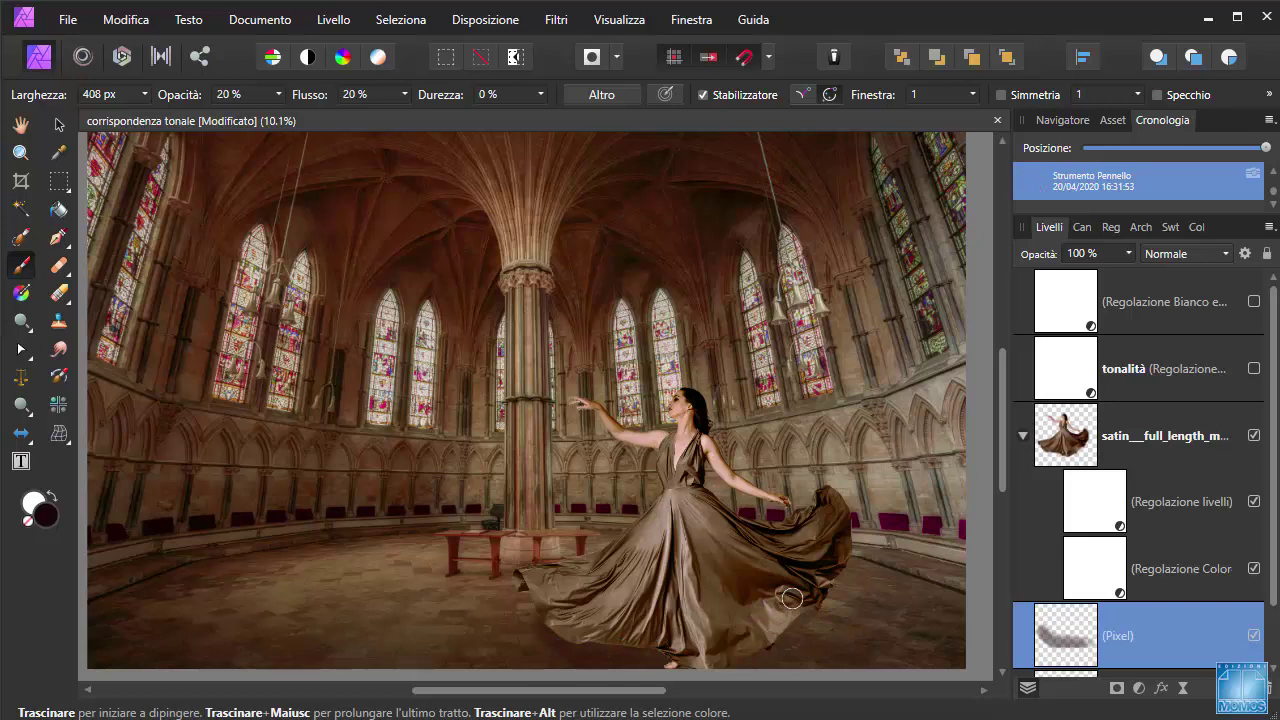
{"action": "left_click_drag", "start_coordinate": [835, 609], "coordinate": [919, 639]}
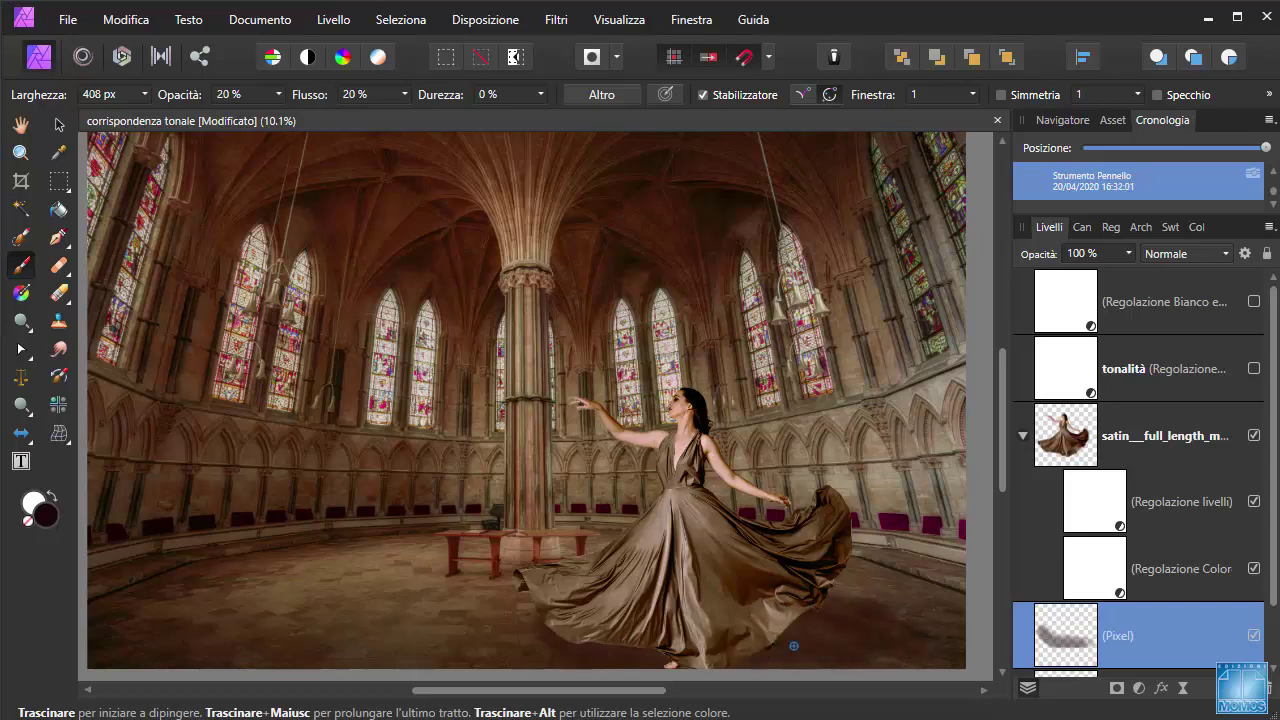
{"action": "left_click_drag", "start_coordinate": [569, 664], "coordinate": [640, 657]}
{"action": "left_click_drag", "start_coordinate": [484, 652], "coordinate": [538, 606]}
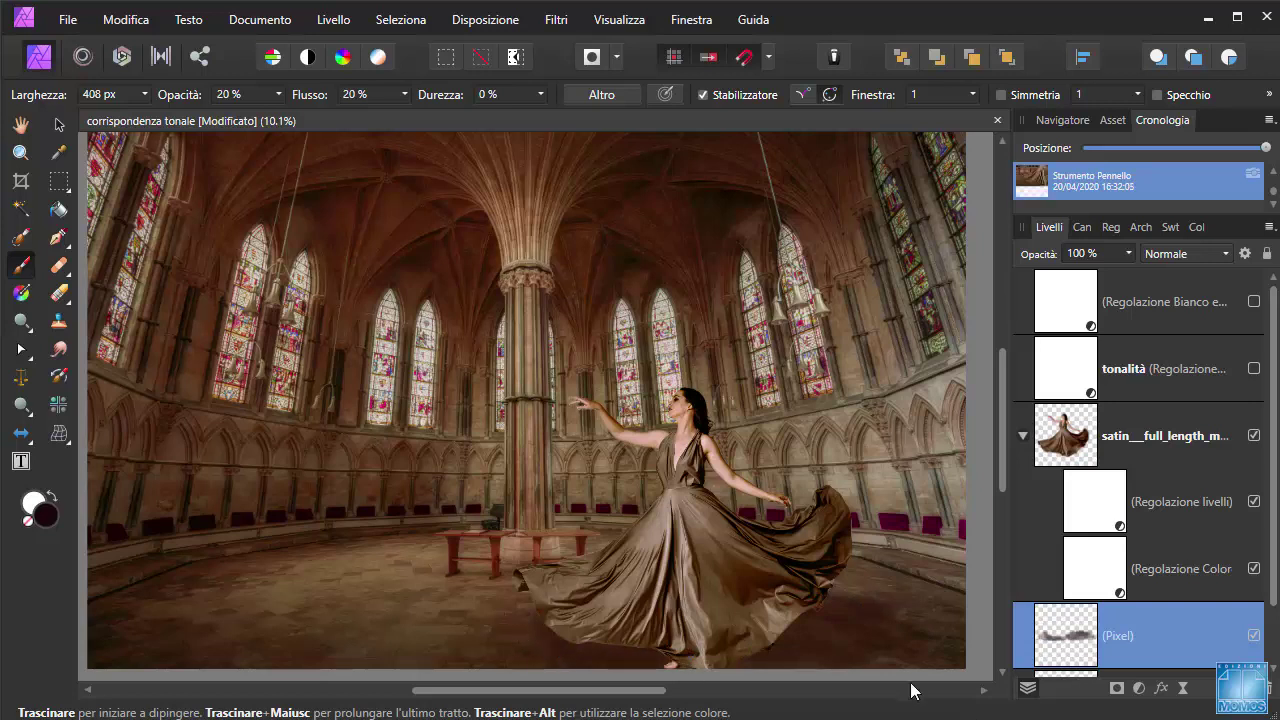
{"action": "left_click", "coordinate": [1254, 636]}
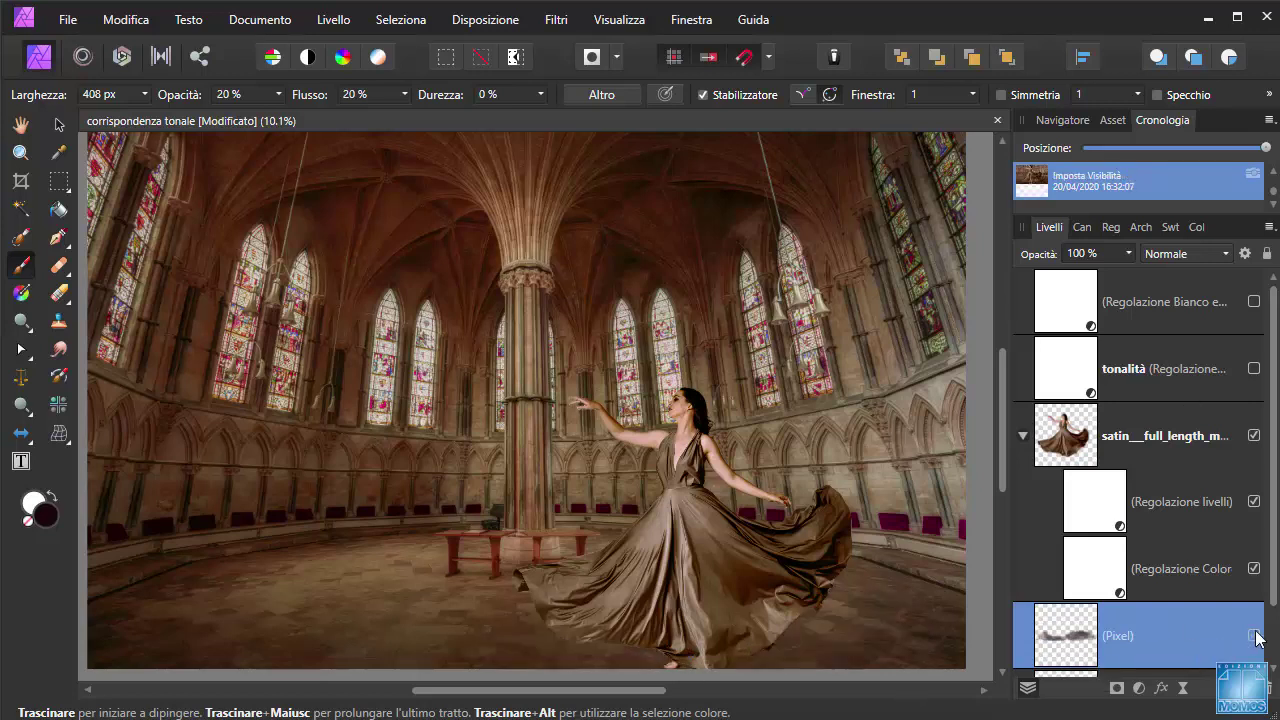
{"action": "left_click", "coordinate": [1254, 636]}
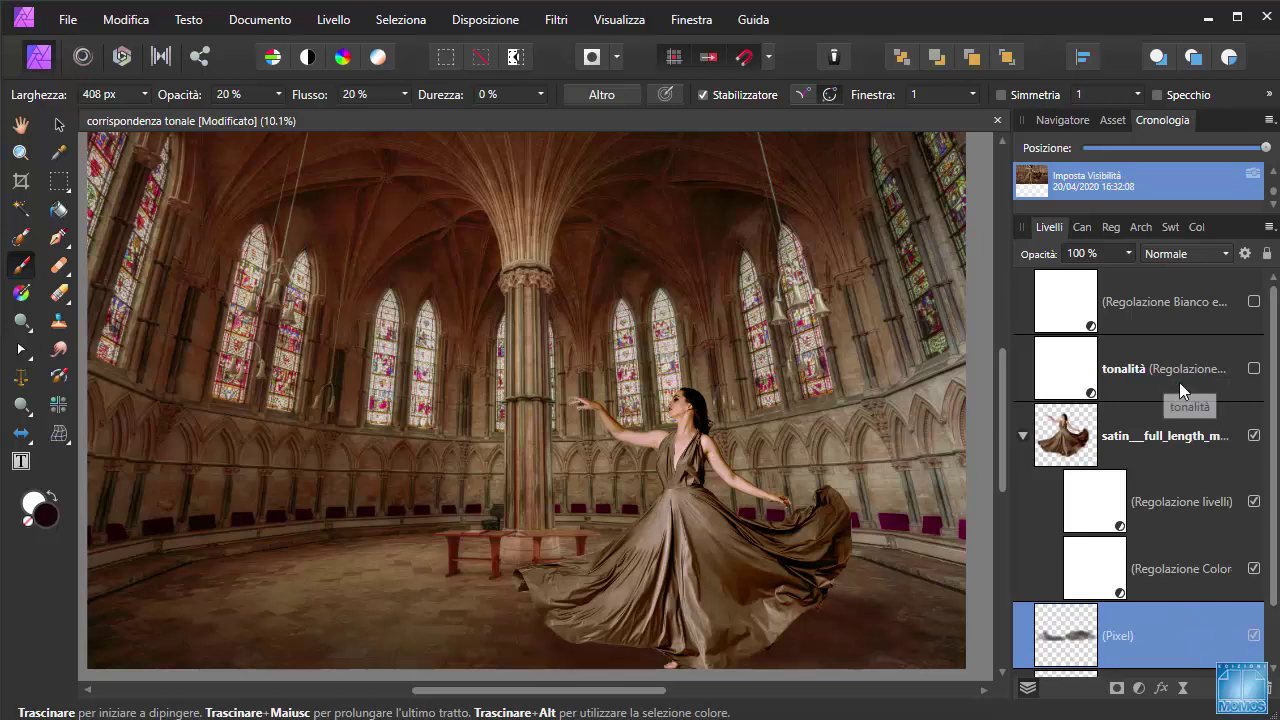
- Select the dancer's satin layer group and open the Livello menu for a live filter
{"action": "left_click", "coordinate": [1165, 413]}
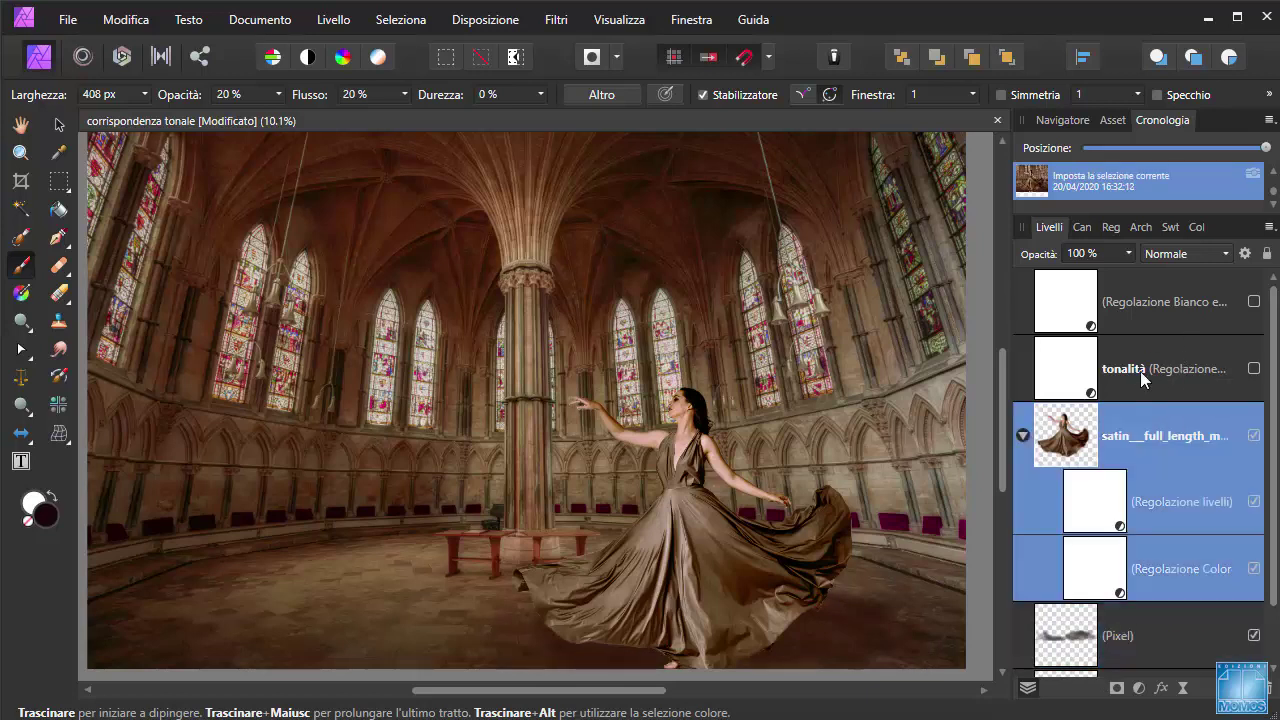
{"action": "left_click", "coordinate": [1160, 422]}
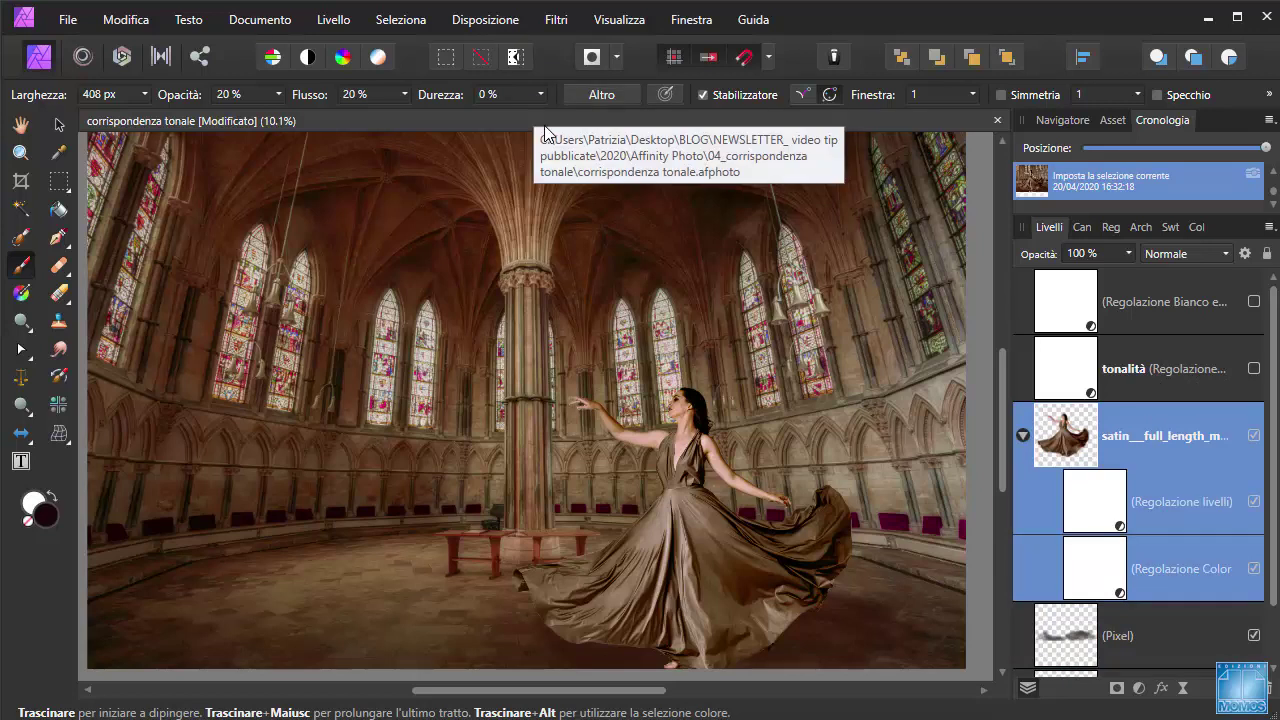
{"action": "left_click", "coordinate": [330, 20]}
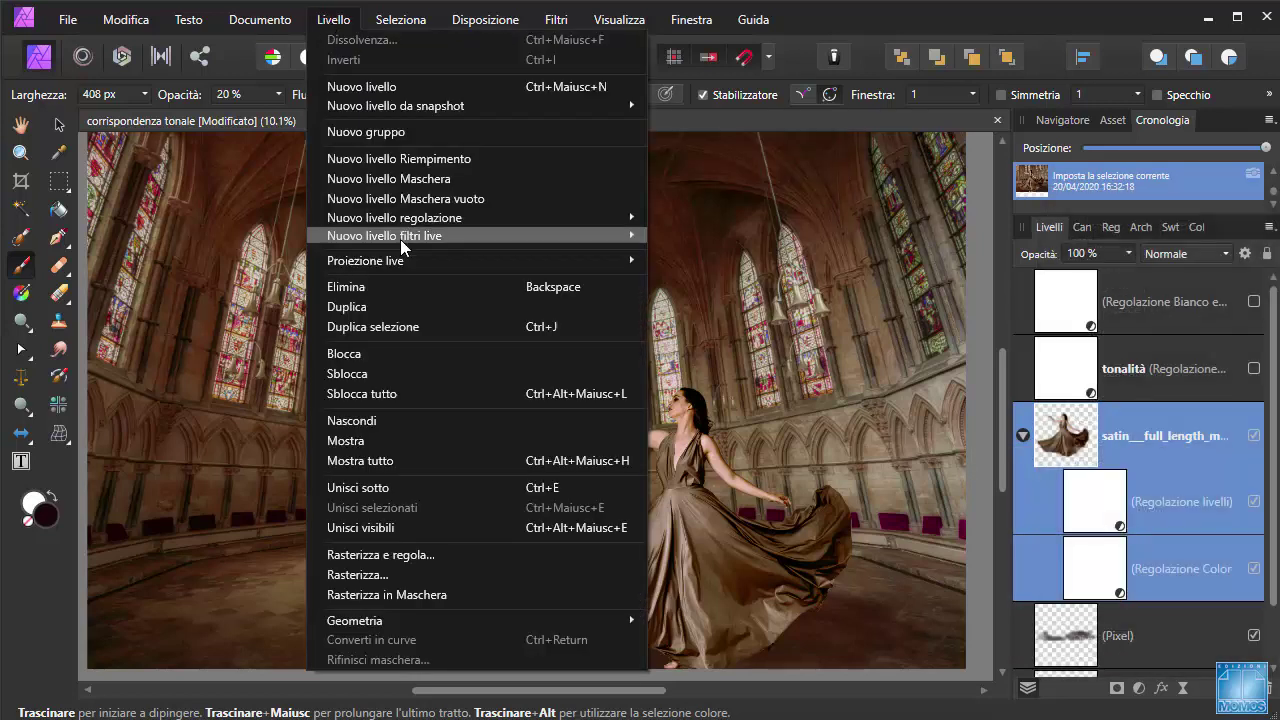
{"action": "mouse_move", "coordinate": [384, 236]}
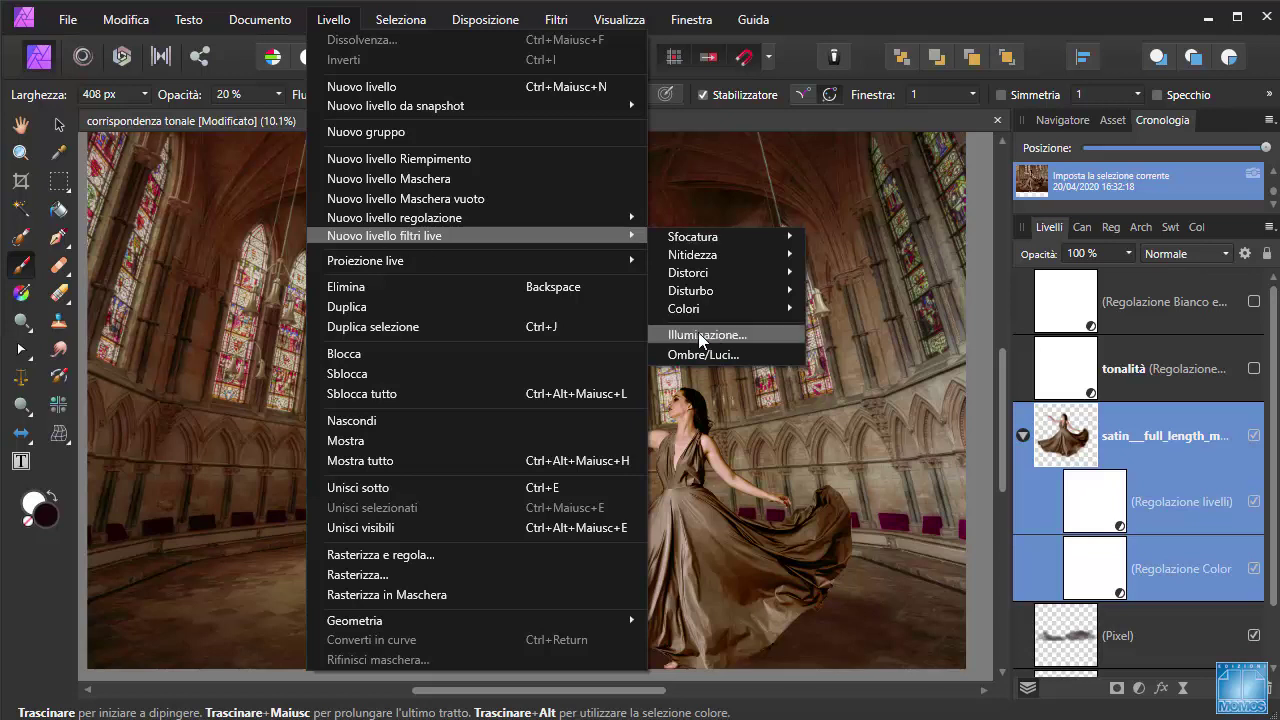
- Add a live Lighting filter and move its settings panel off the scene
{"action": "left_click", "coordinate": [1183, 688]}
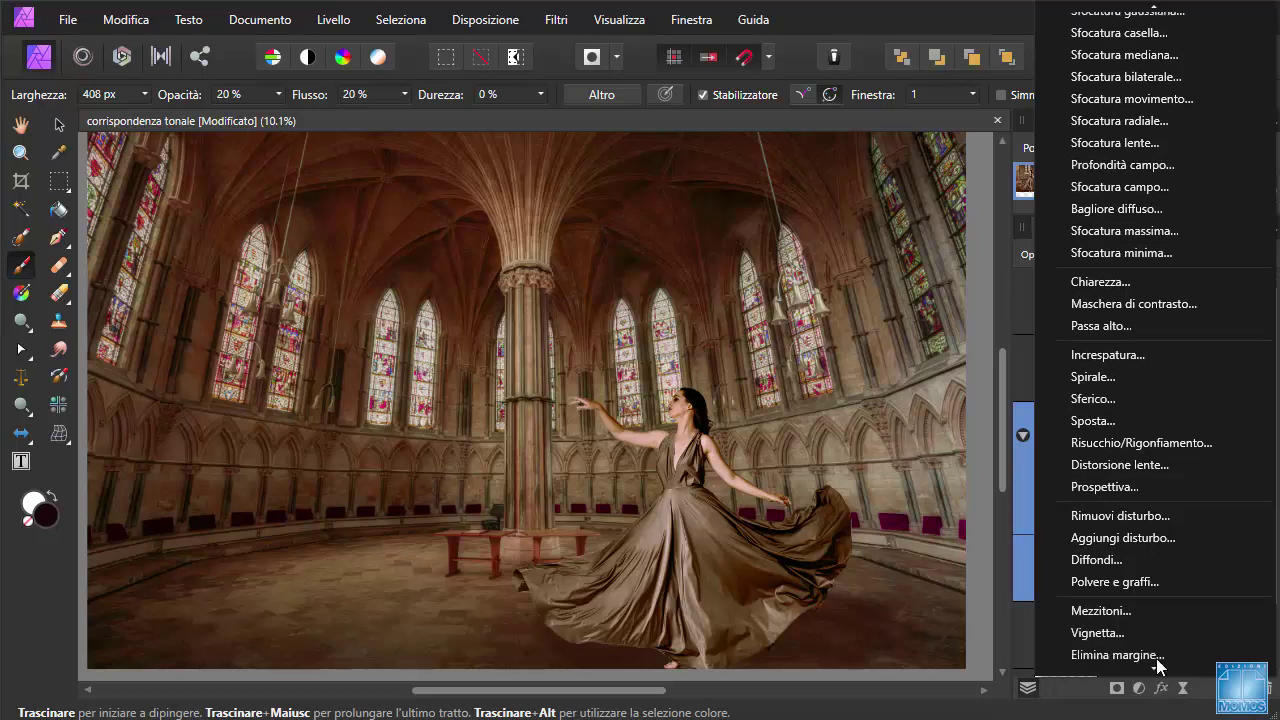
{"action": "left_click", "coordinate": [1116, 652]}
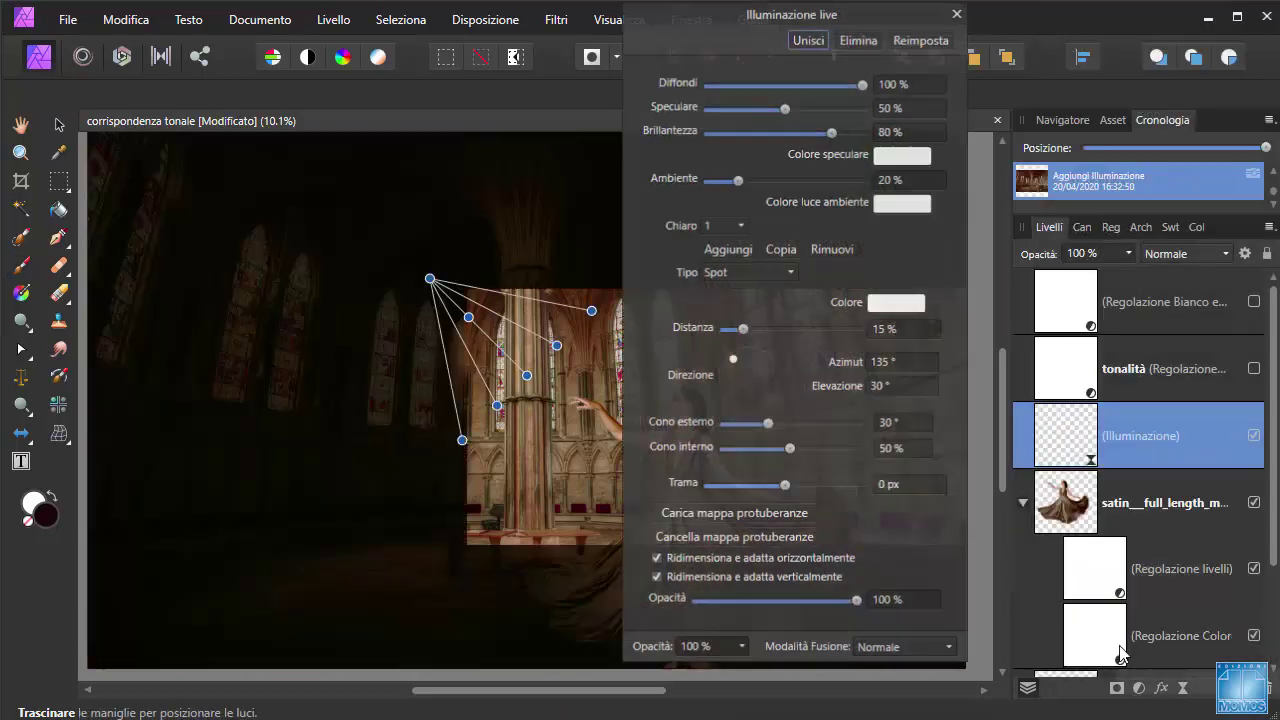
{"action": "mouse_move", "coordinate": [709, 12]}
{"action": "left_mouse_down"}
{"action": "mouse_move", "coordinate": [107, 33]}
{"action": "mouse_move", "coordinate": [73, 23]}
{"action": "left_mouse_up"}
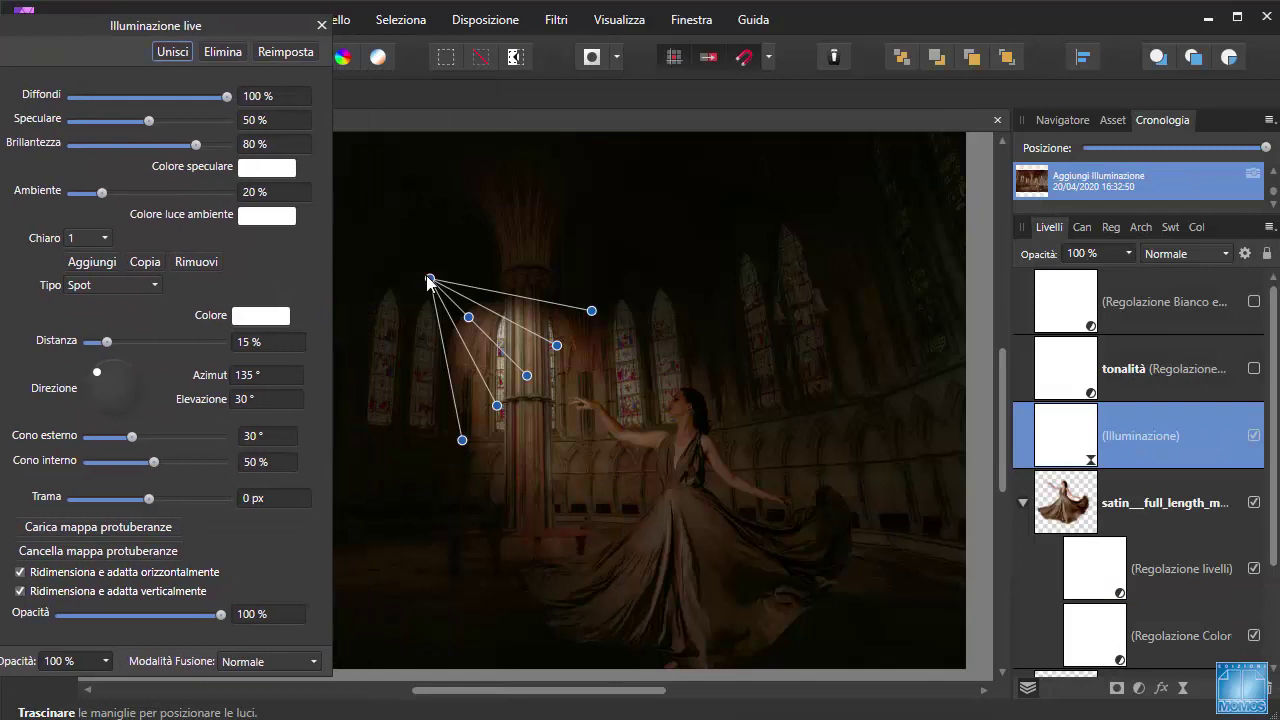
- Drag the spotlight handles so the light comes from above and falls on the dancer
{"action": "left_click_drag", "start_coordinate": [429, 280], "coordinate": [344, 76]}
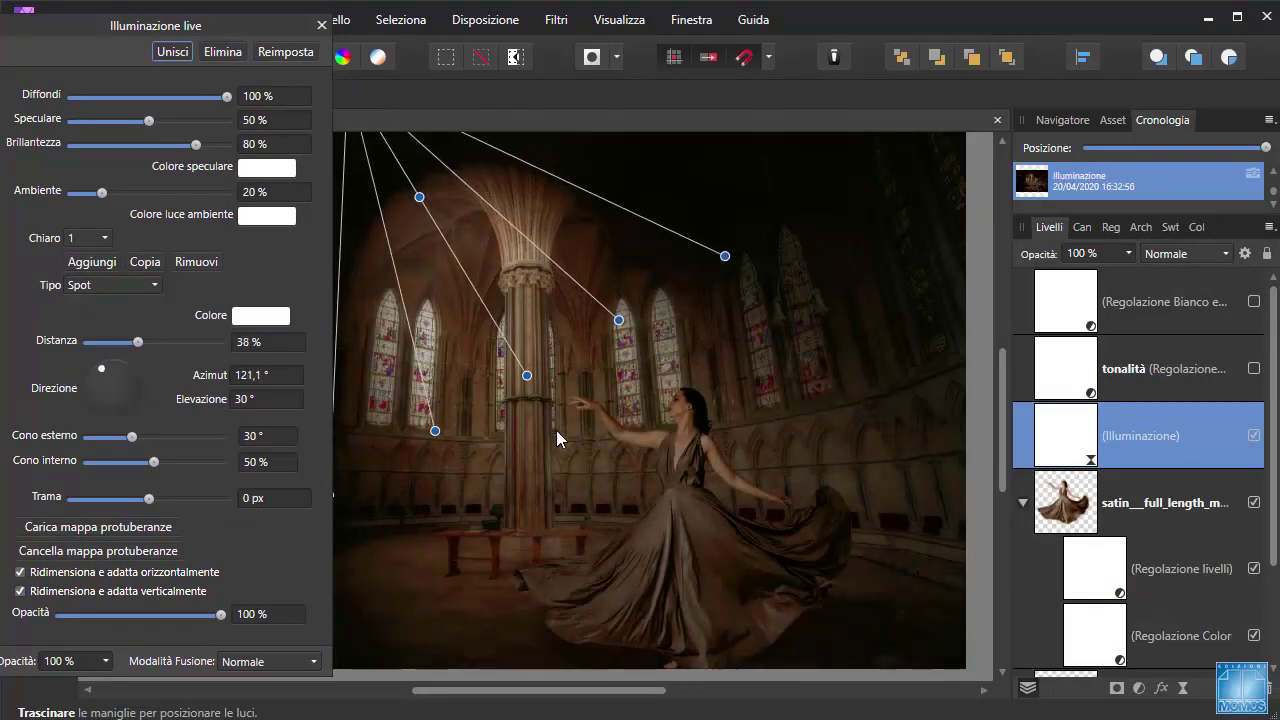
{"action": "left_click_drag", "start_coordinate": [531, 385], "coordinate": [689, 514]}
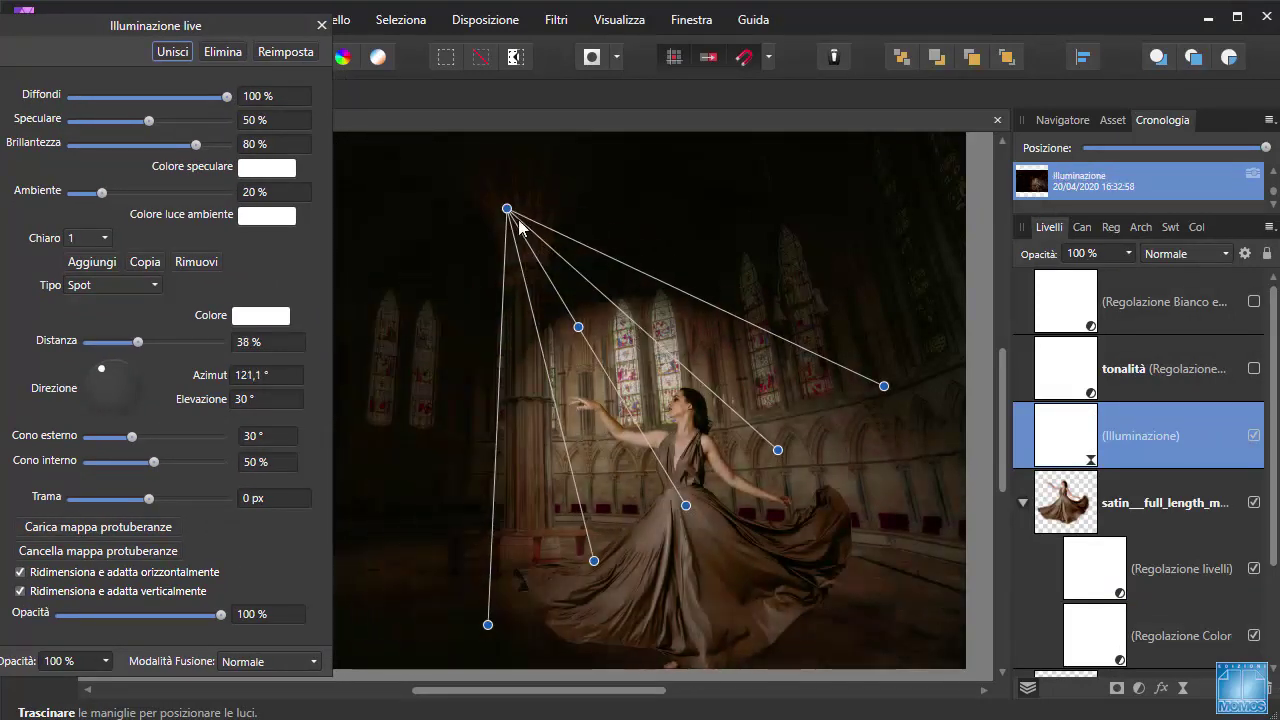
{"action": "left_click_drag", "start_coordinate": [507, 209], "coordinate": [331, 14]}
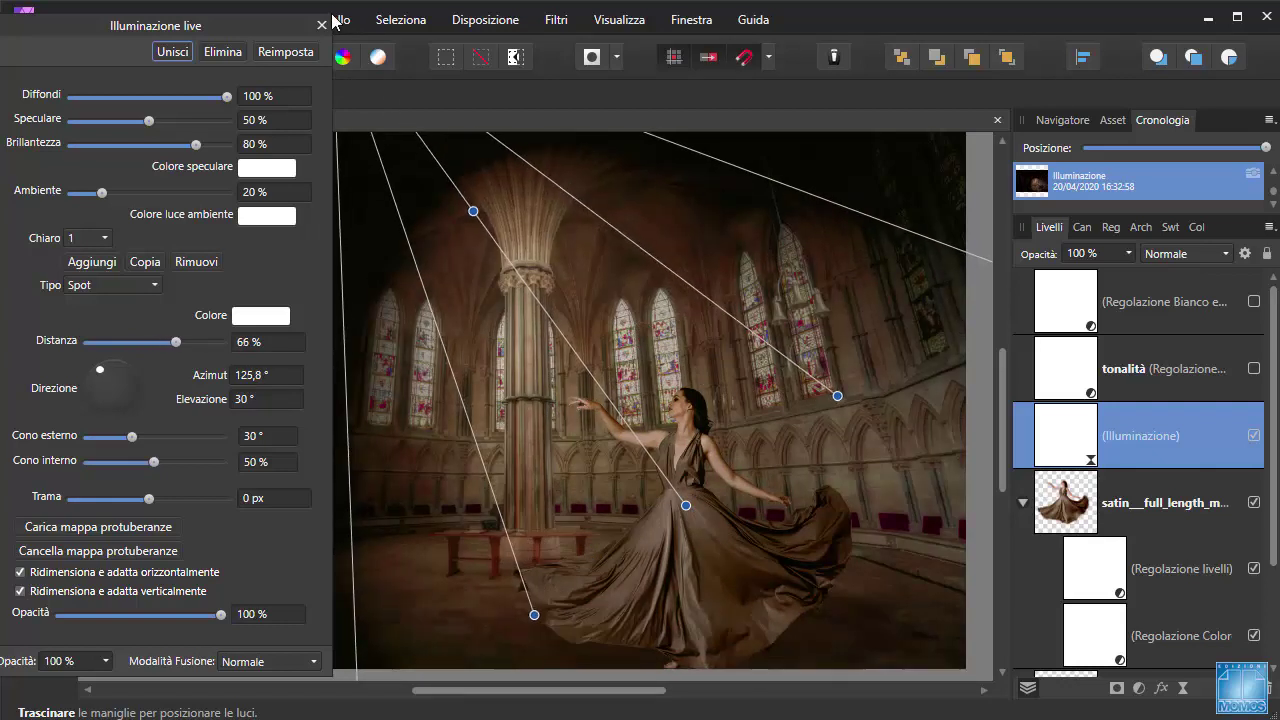
{"action": "left_click_drag", "start_coordinate": [837, 396], "coordinate": [846, 411]}
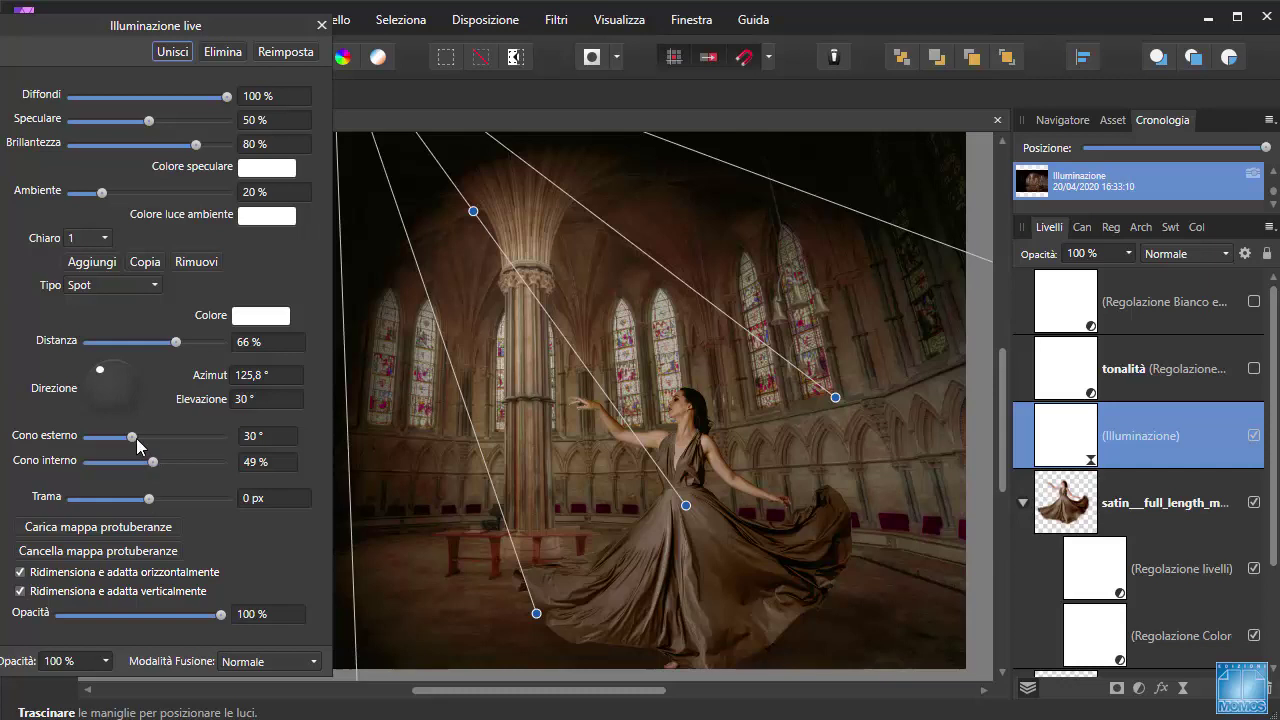
{"action": "mouse_move", "coordinate": [131, 437]}
{"action": "left_mouse_down"}
{"action": "mouse_move", "coordinate": [118, 438]}
{"action": "mouse_move", "coordinate": [150, 438]}
{"action": "left_mouse_up"}
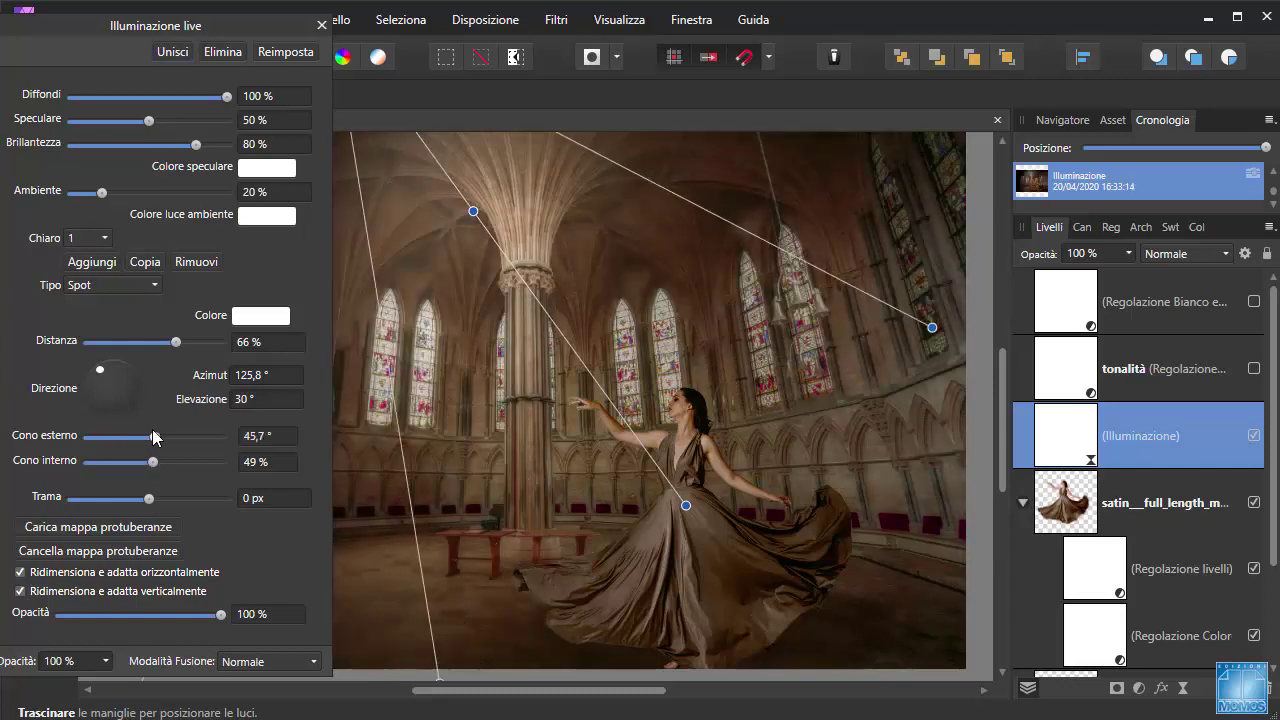
- Set ambient light to 31%, outer cone to 47.7° and distance to 69%
{"action": "left_click_drag", "start_coordinate": [80, 30], "coordinate": [915, 103]}
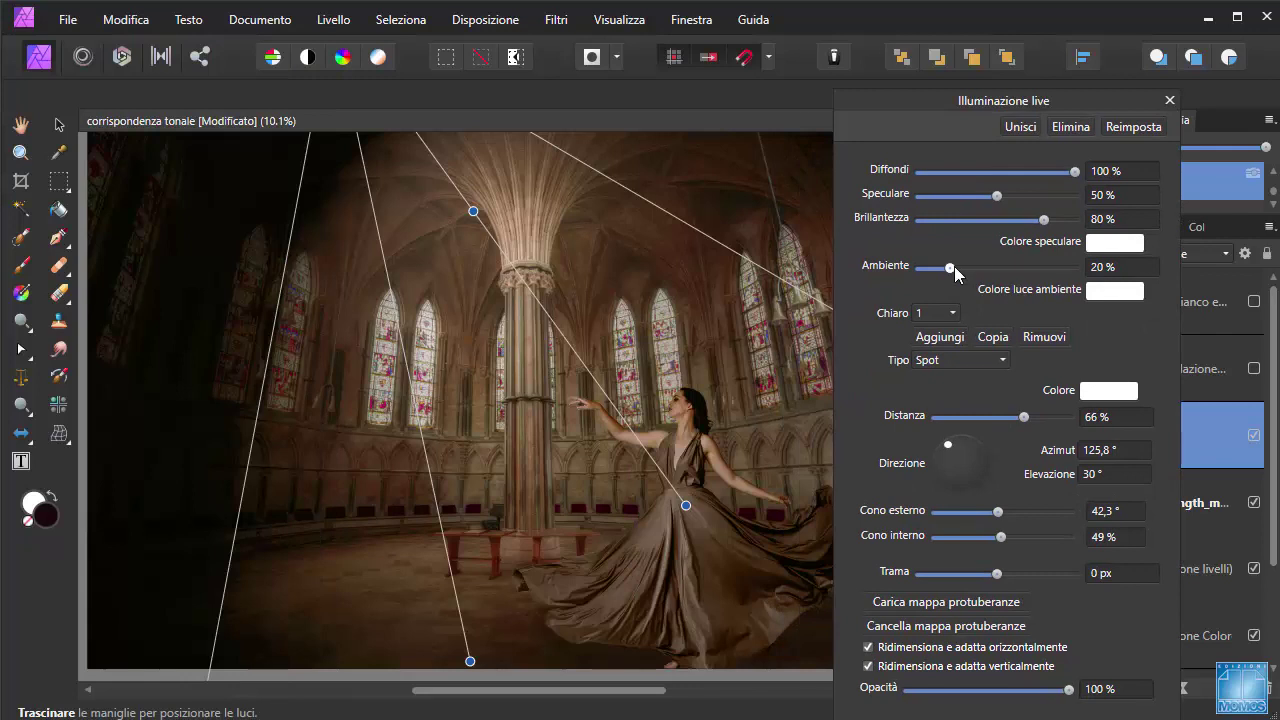
{"action": "left_click_drag", "start_coordinate": [954, 266], "coordinate": [968, 266]}
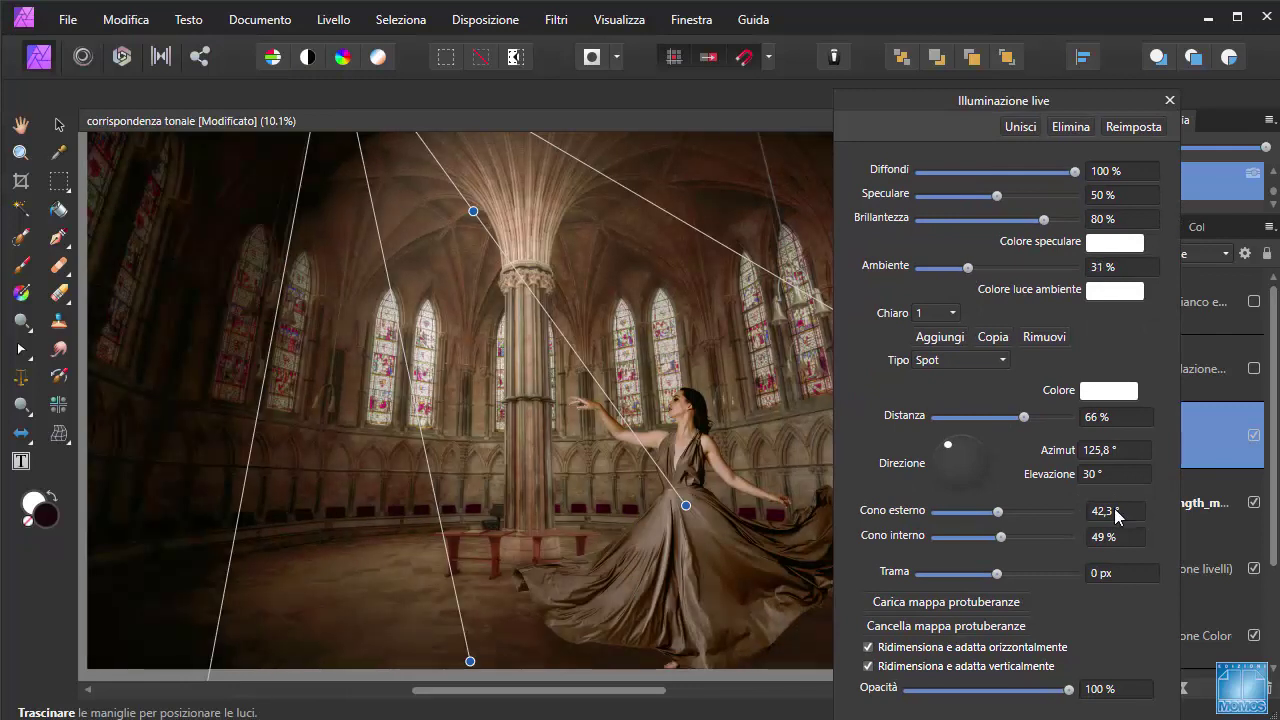
{"action": "left_click_drag", "start_coordinate": [1008, 521], "coordinate": [1008, 520]}
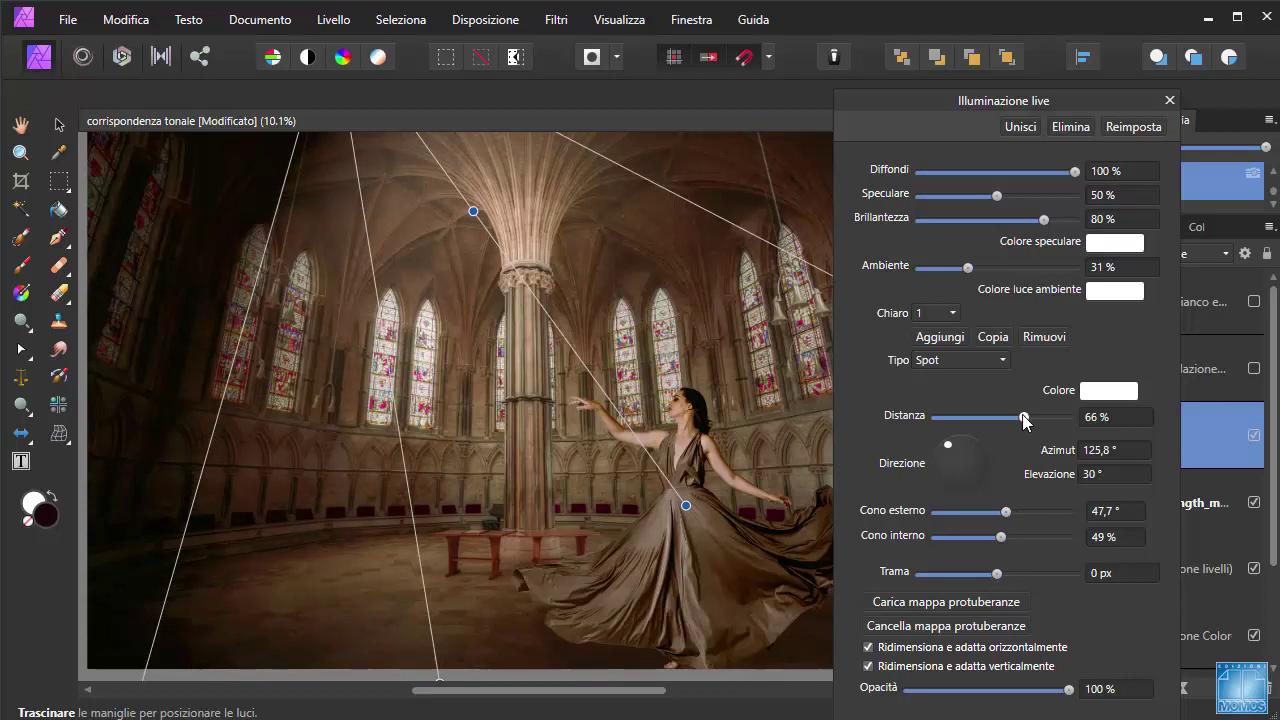
{"action": "left_click_drag", "start_coordinate": [1024, 417], "coordinate": [1027, 417]}
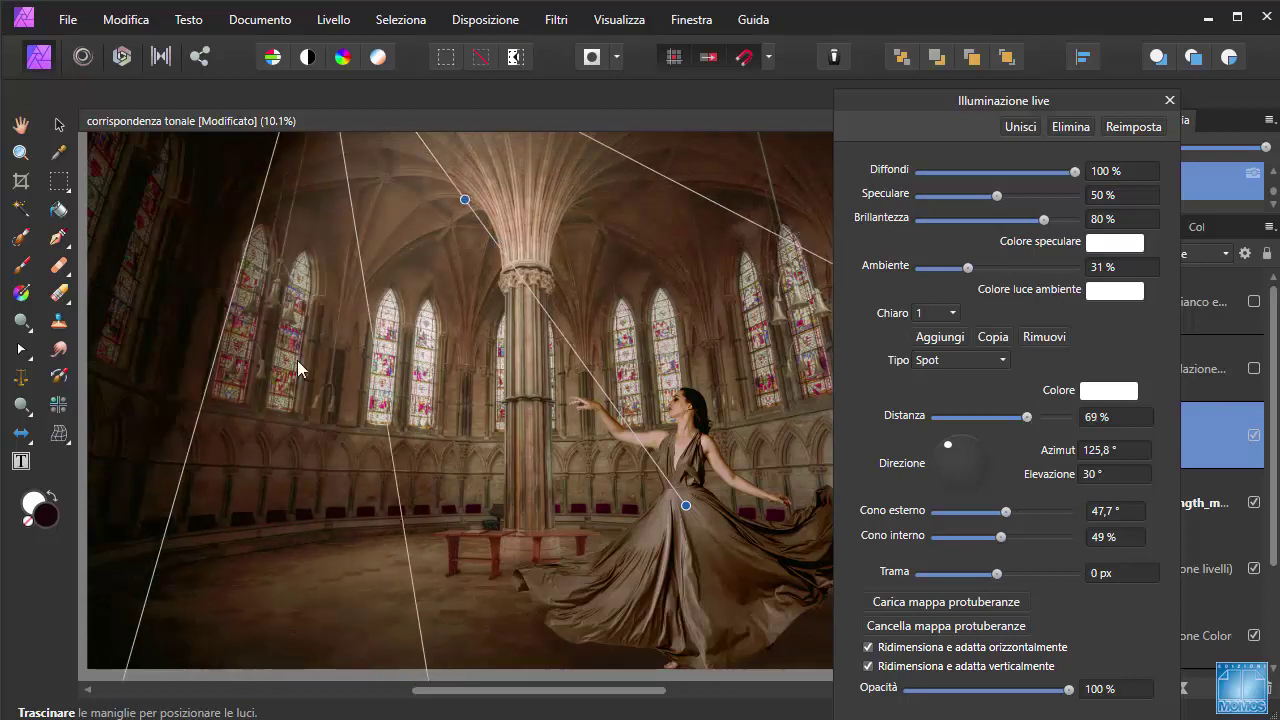
{"action": "scroll", "coordinate": [287, 349], "scroll_direction": "down", "scroll_amount": 1}
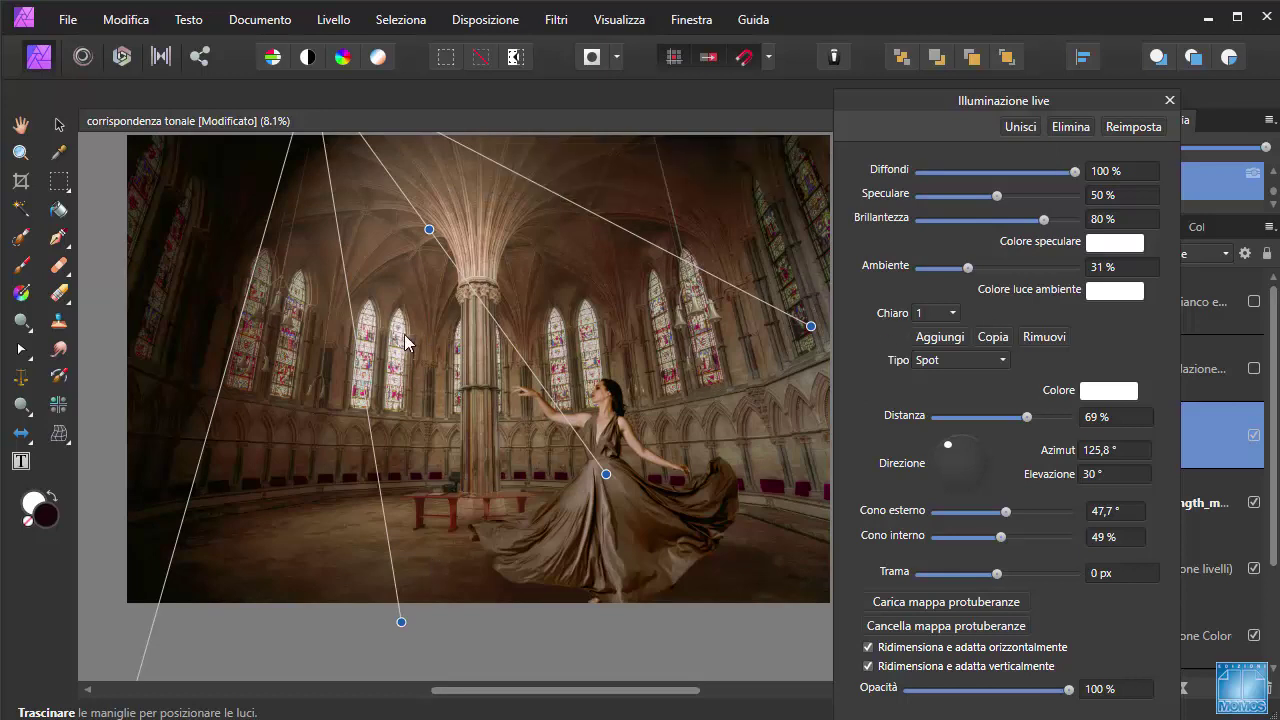
- Shift the light source further left and narrow the outer cone to 40.3°
{"action": "scroll", "coordinate": [405, 343], "scroll_direction": "up", "scroll_amount": 2}
{"action": "scroll", "coordinate": [326, 203], "scroll_direction": "up", "scroll_amount": 2}
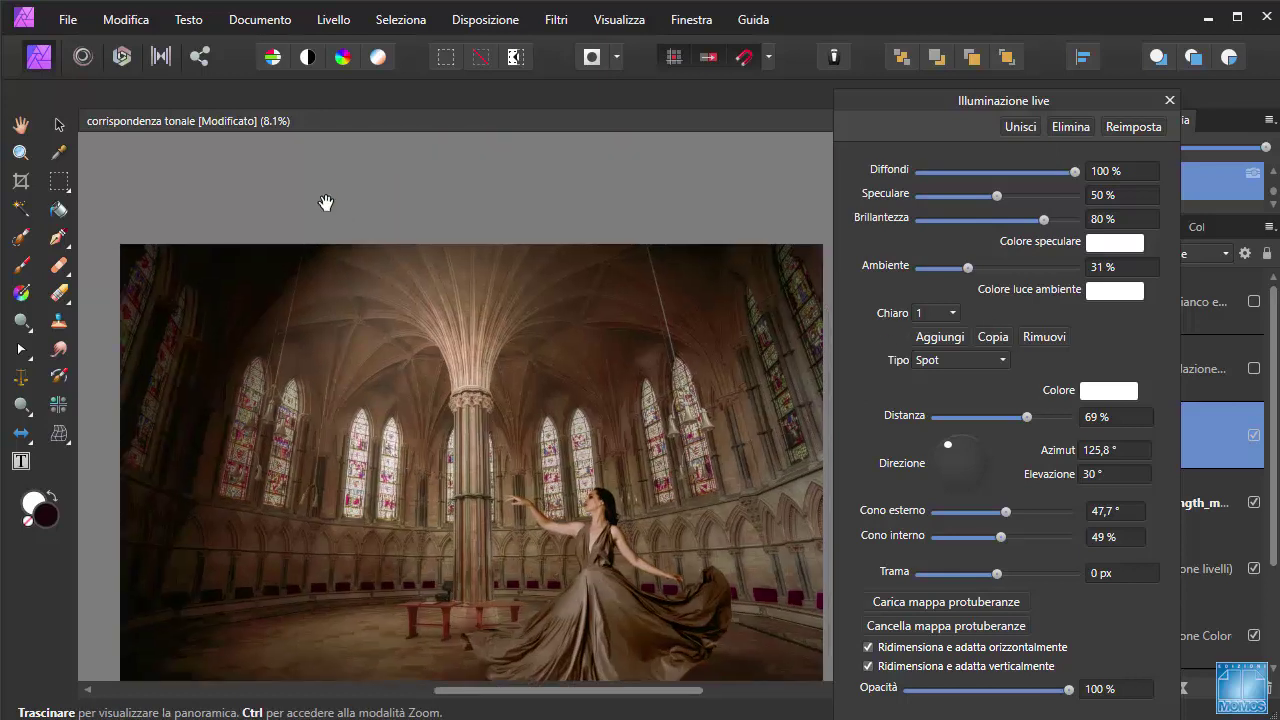
{"action": "mouse_move", "coordinate": [309, 177]}
{"action": "left_mouse_down"}
{"action": "mouse_move", "coordinate": [249, 178]}
{"action": "mouse_move", "coordinate": [287, 142]}
{"action": "left_mouse_up"}
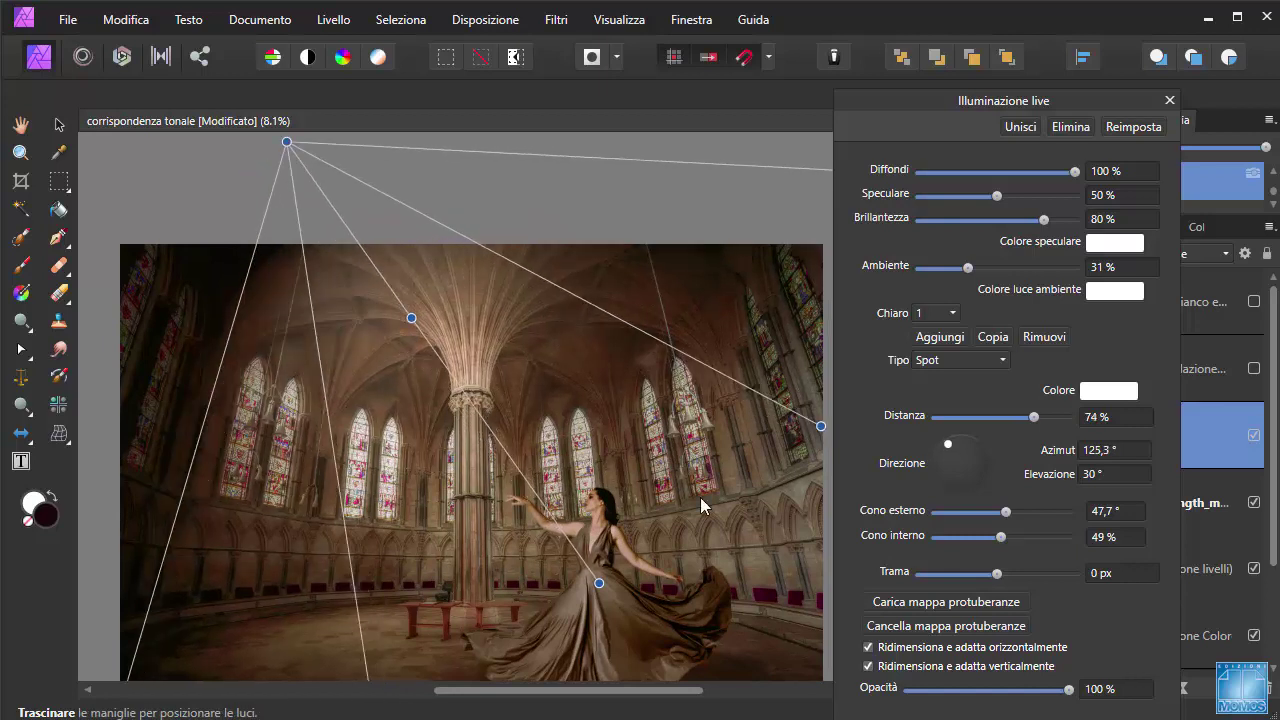
{"action": "left_click_drag", "start_coordinate": [1005, 511], "coordinate": [972, 537]}
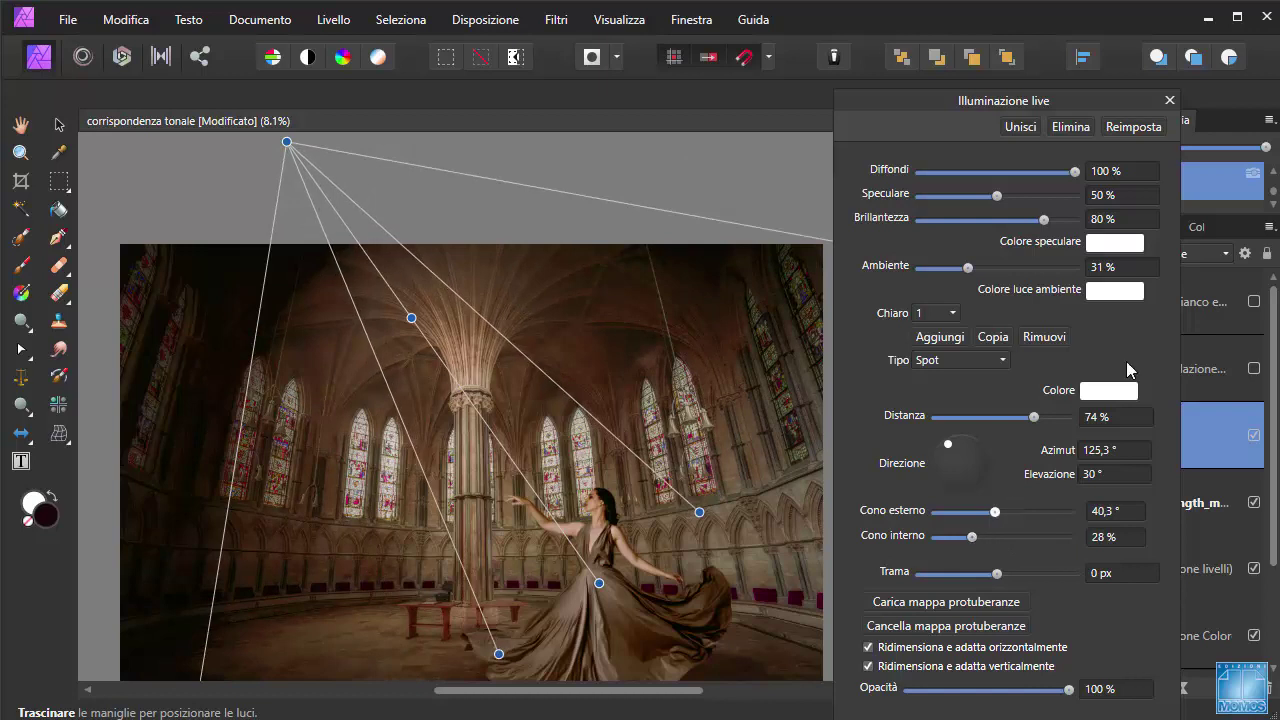
- Set the specular highlight colour to a warm orange
{"action": "left_click", "coordinate": [1115, 243]}
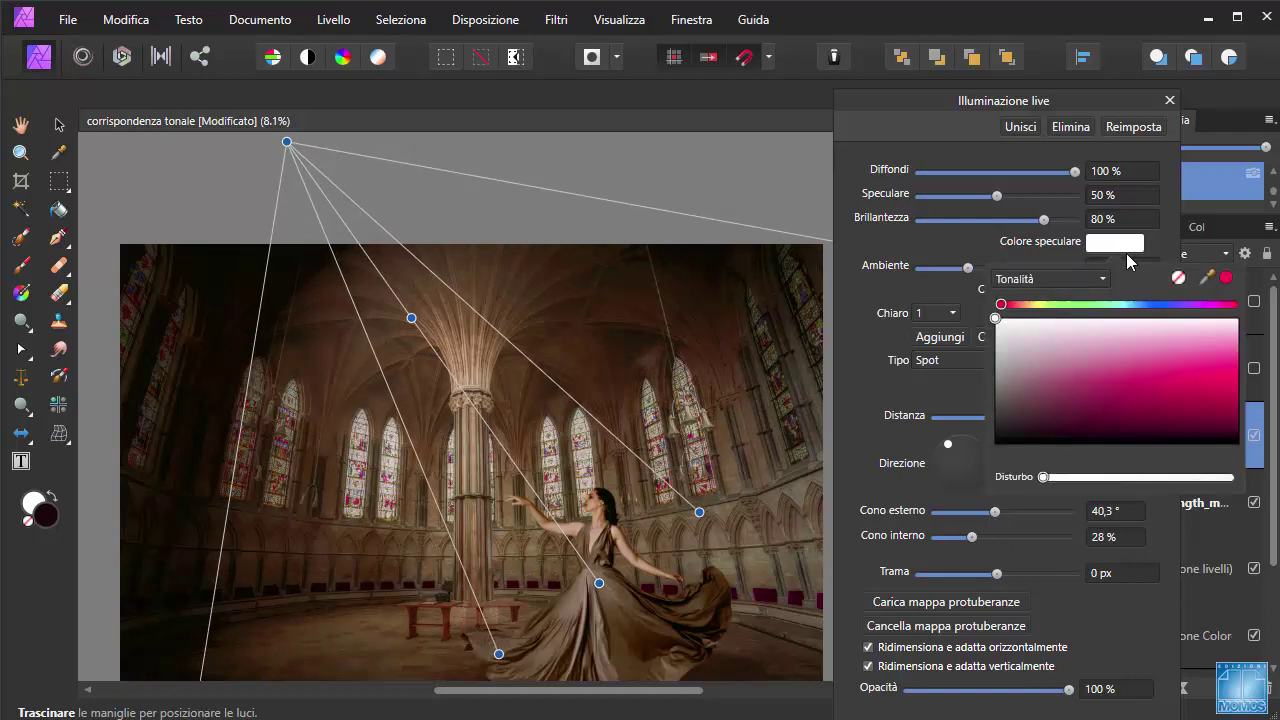
{"action": "left_click", "coordinate": [1003, 305]}
{"action": "left_click_drag", "start_coordinate": [1005, 305], "coordinate": [1030, 306]}
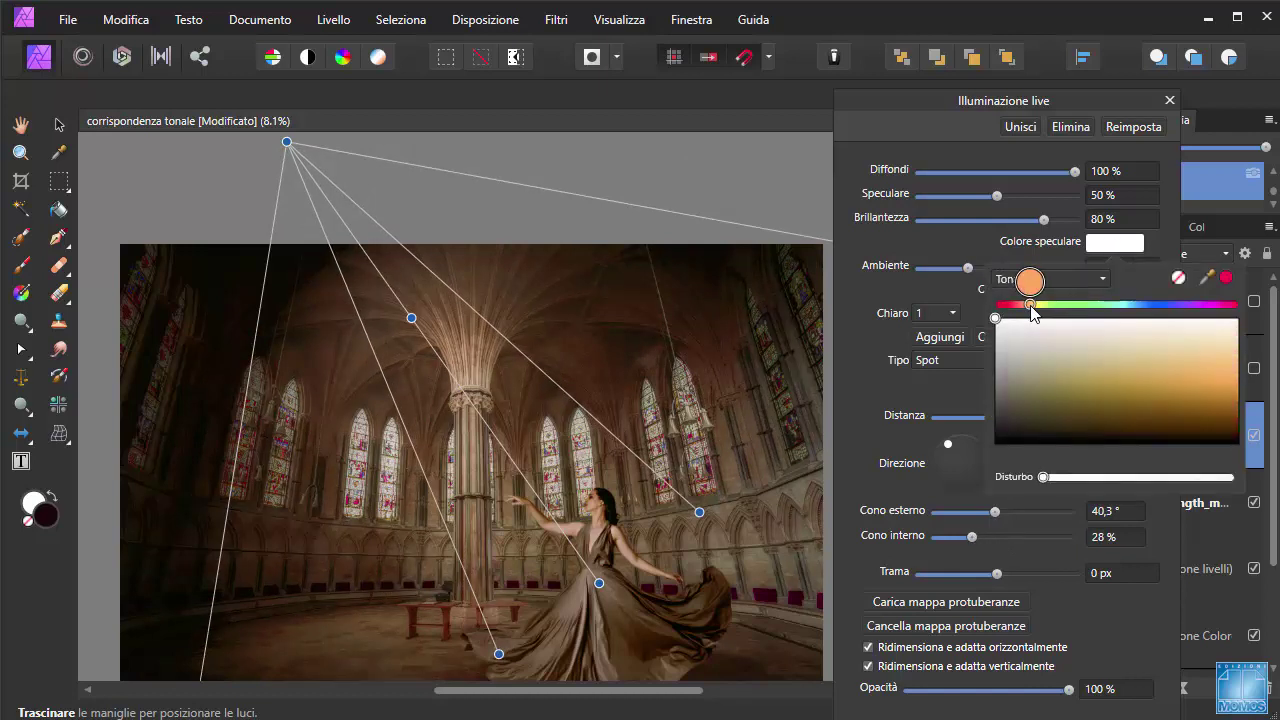
{"action": "left_click", "coordinate": [1194, 381]}
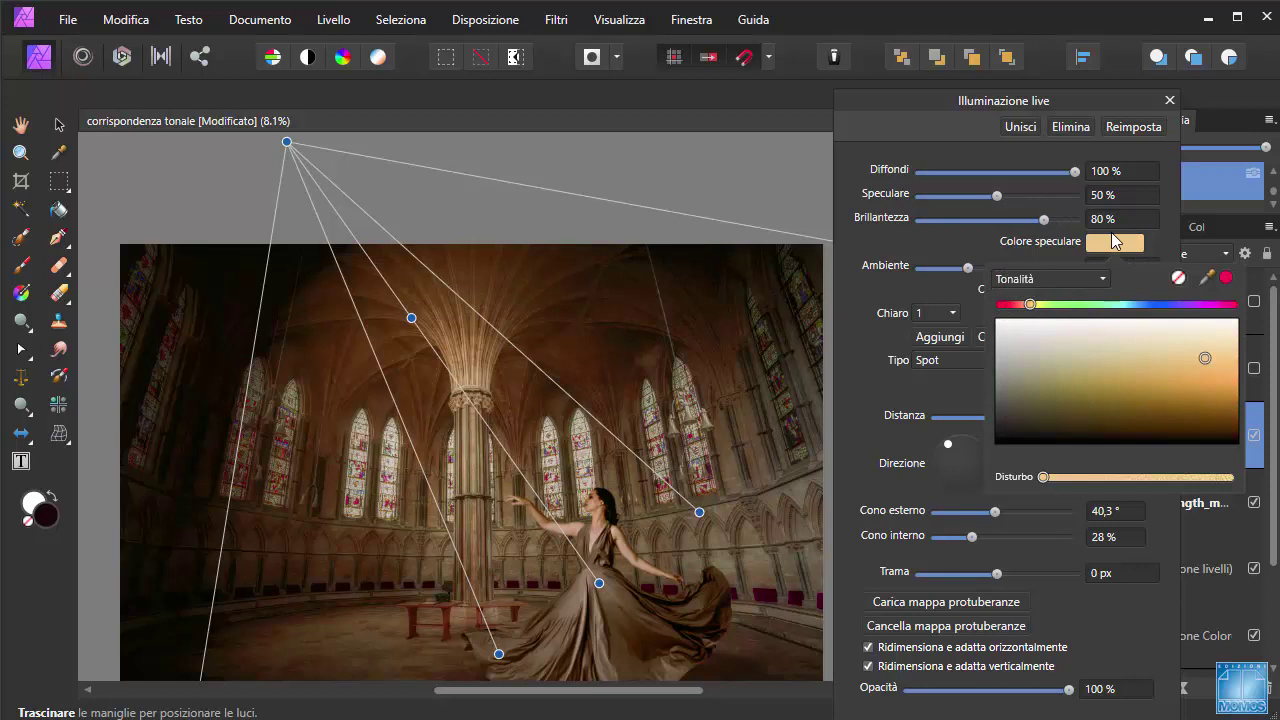
{"action": "left_click", "coordinate": [1111, 242]}
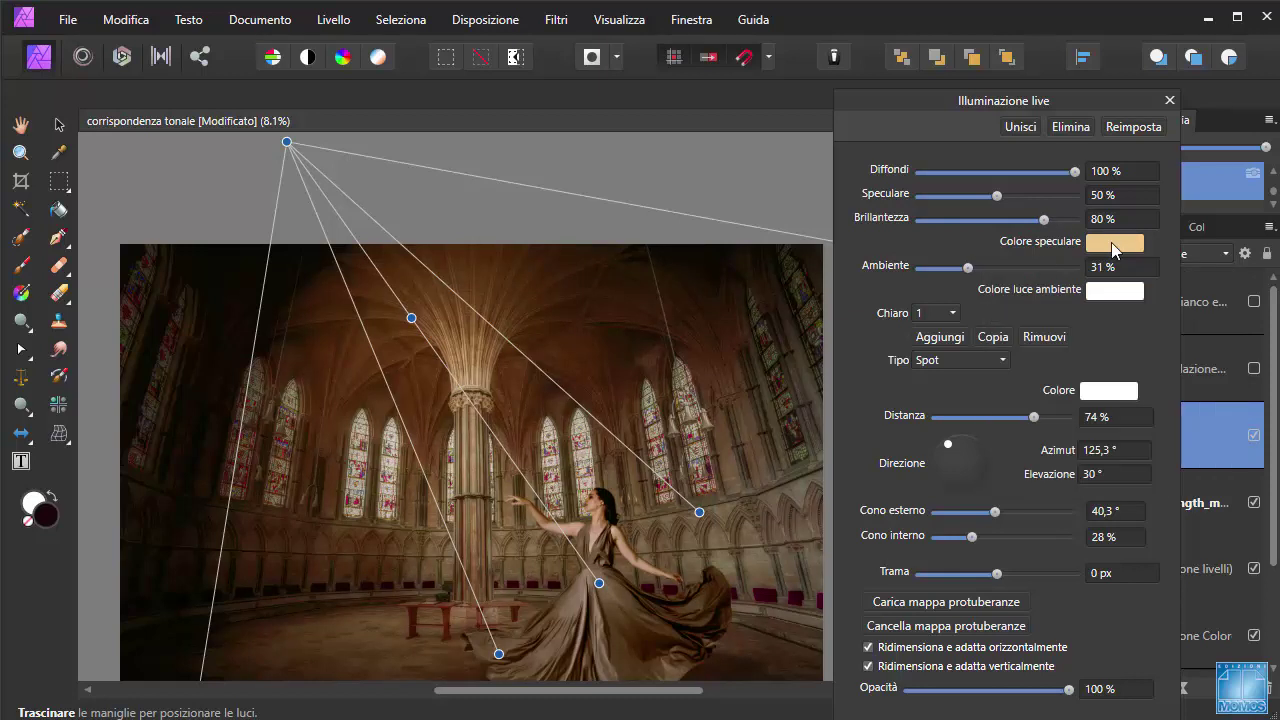
- Make the ambient light pale pink at 40% strength and close the lighting settings
{"action": "left_click", "coordinate": [1112, 292]}
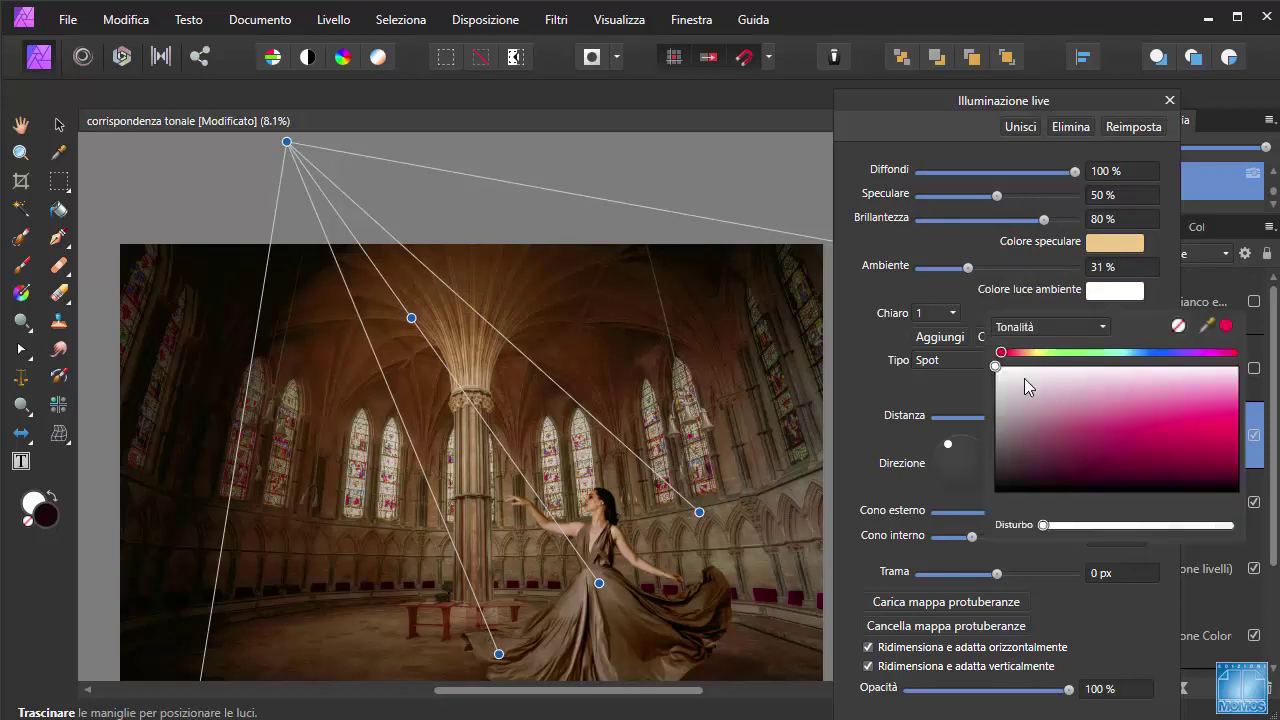
{"action": "left_click_drag", "start_coordinate": [1027, 353], "coordinate": [1020, 353]}
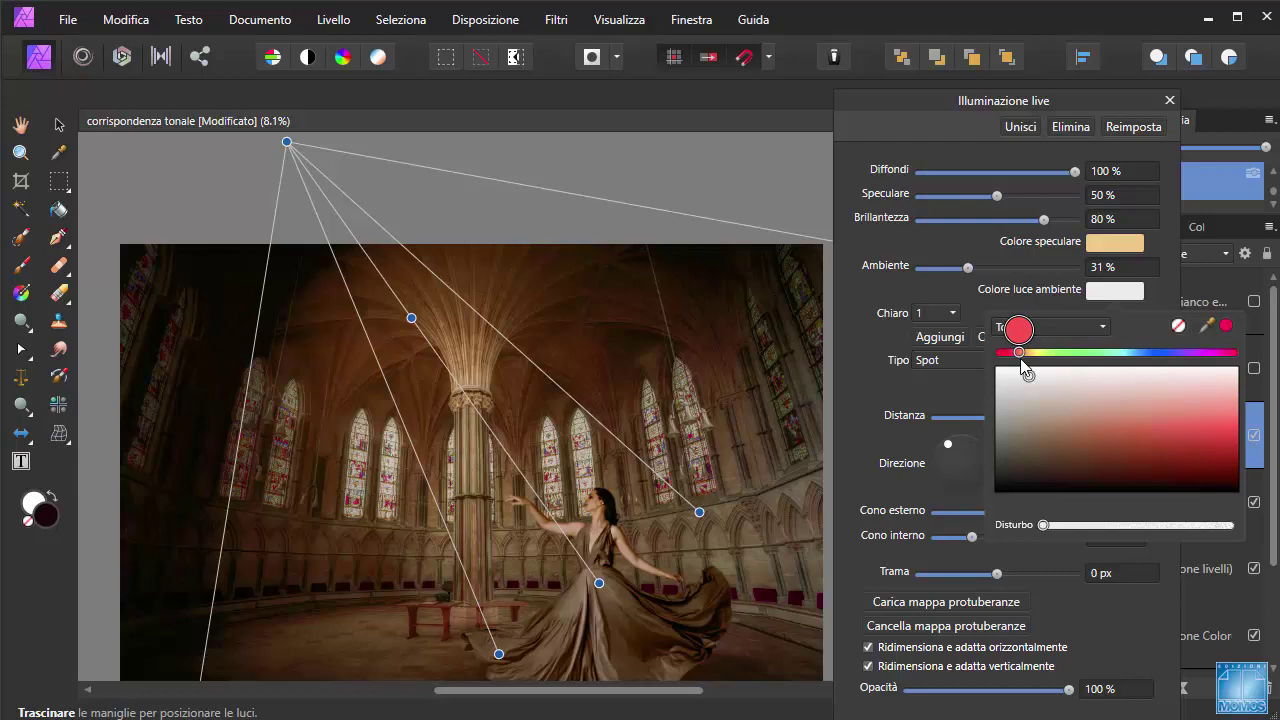
{"action": "left_click_drag", "start_coordinate": [1101, 386], "coordinate": [1207, 380]}
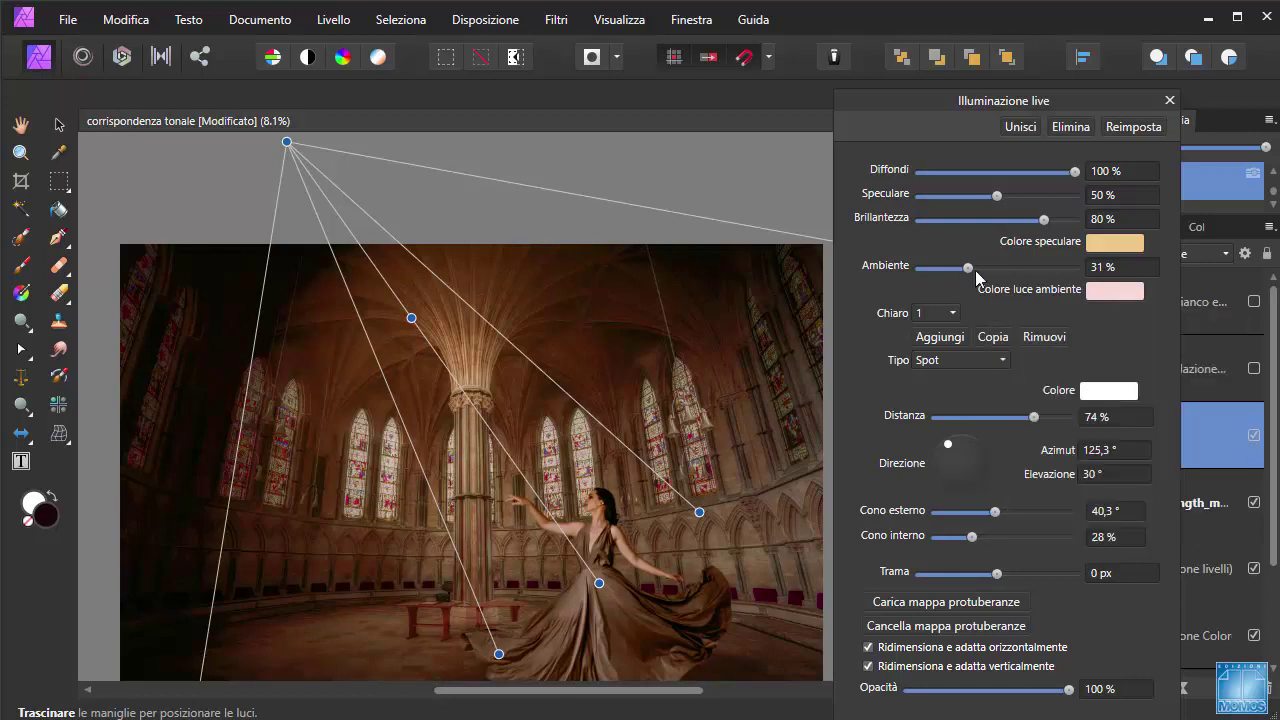
{"action": "mouse_move", "coordinate": [965, 268]}
{"action": "left_mouse_down"}
{"action": "mouse_move", "coordinate": [1012, 278]}
{"action": "mouse_move", "coordinate": [982, 268]}
{"action": "left_mouse_up"}
{"action": "mouse_move", "coordinate": [1044, 221]}
{"action": "left_mouse_down"}
{"action": "mouse_move", "coordinate": [1020, 230]}
{"action": "mouse_move", "coordinate": [1046, 222]}
{"action": "mouse_move", "coordinate": [968, 196]}
{"action": "mouse_move", "coordinate": [1034, 197]}
{"action": "mouse_move", "coordinate": [1019, 197]}
{"action": "left_mouse_up"}
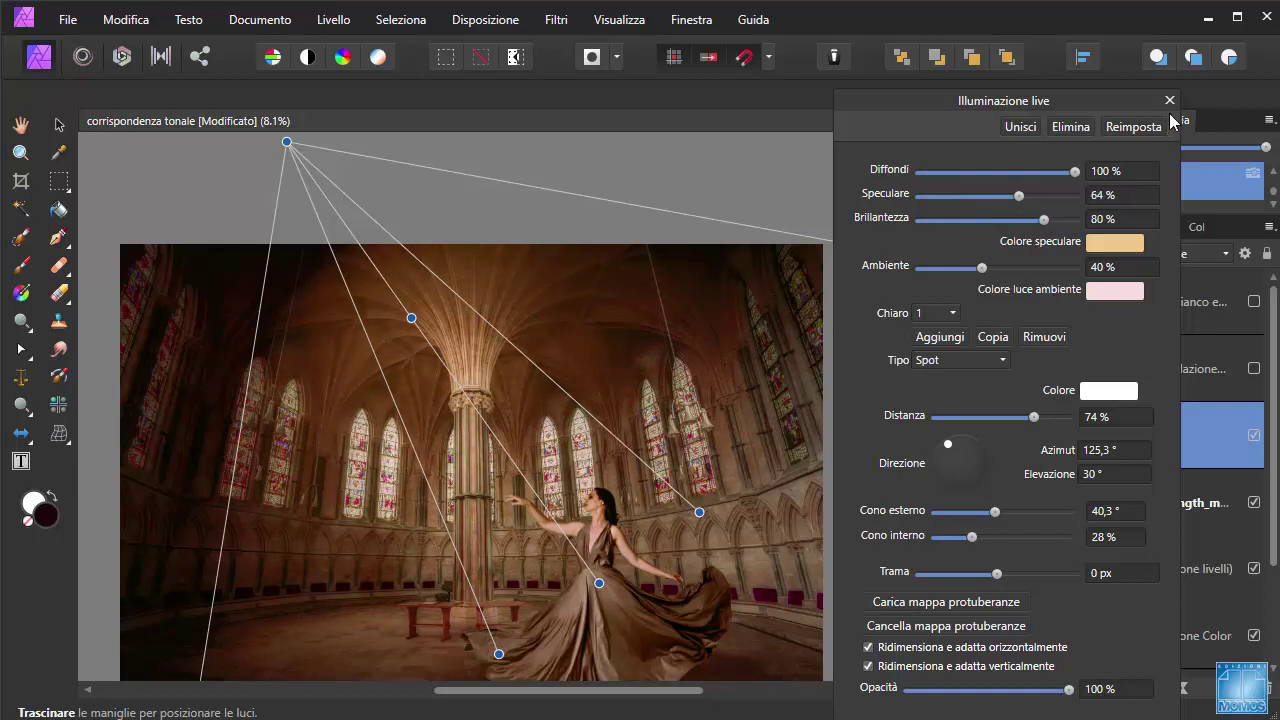
{"action": "left_click", "coordinate": [1169, 101]}
- Toggle the live lighting layer off and back on to compare the effect
{"action": "left_click", "coordinate": [1254, 436]}
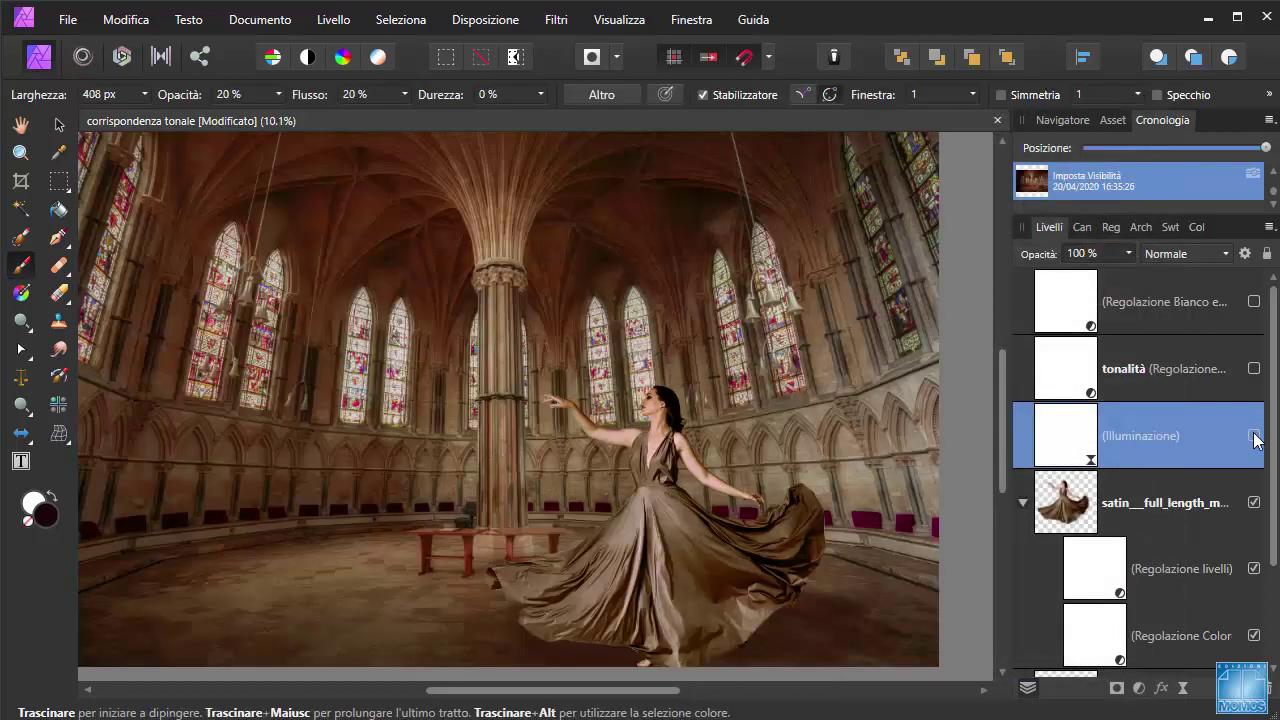
{"action": "left_click", "coordinate": [1254, 436]}
{"action": "left_click", "coordinate": [1255, 438]}
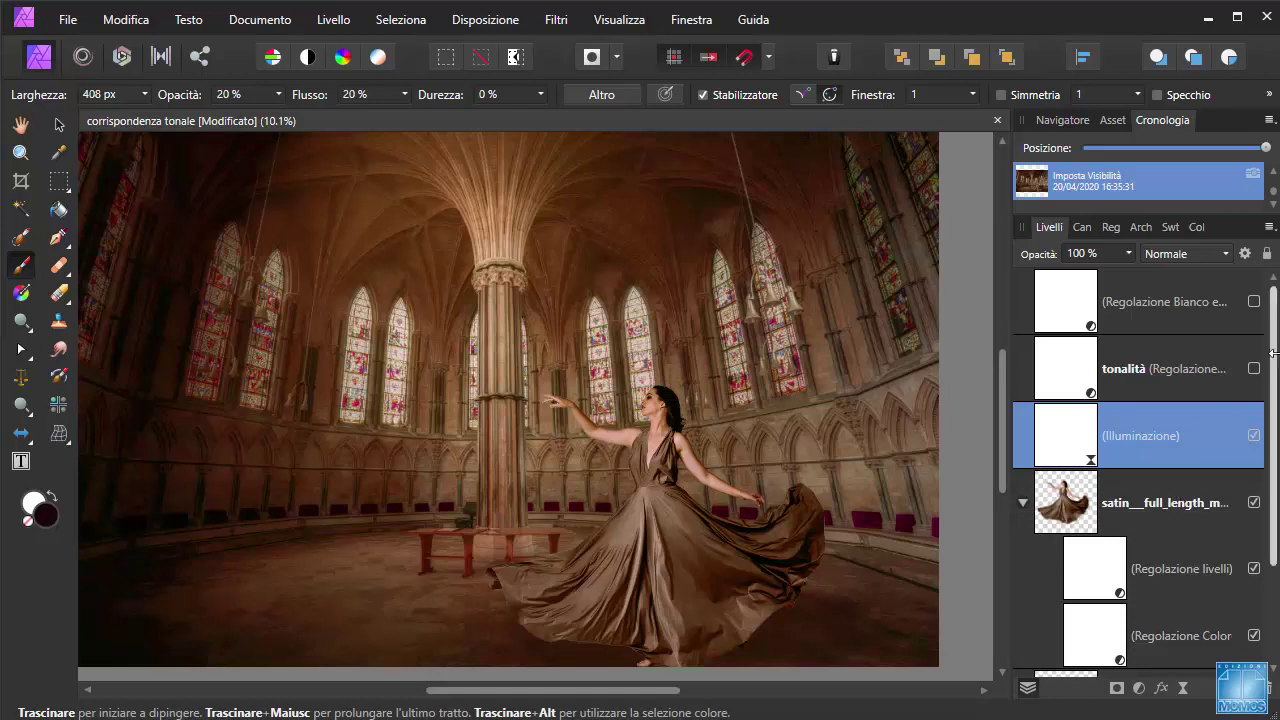
- Hide and restore the dancer's Selective Color and Levels adjustments to compare the bronze dress
{"action": "left_click_drag", "start_coordinate": [1273, 365], "coordinate": [1277, 545]}
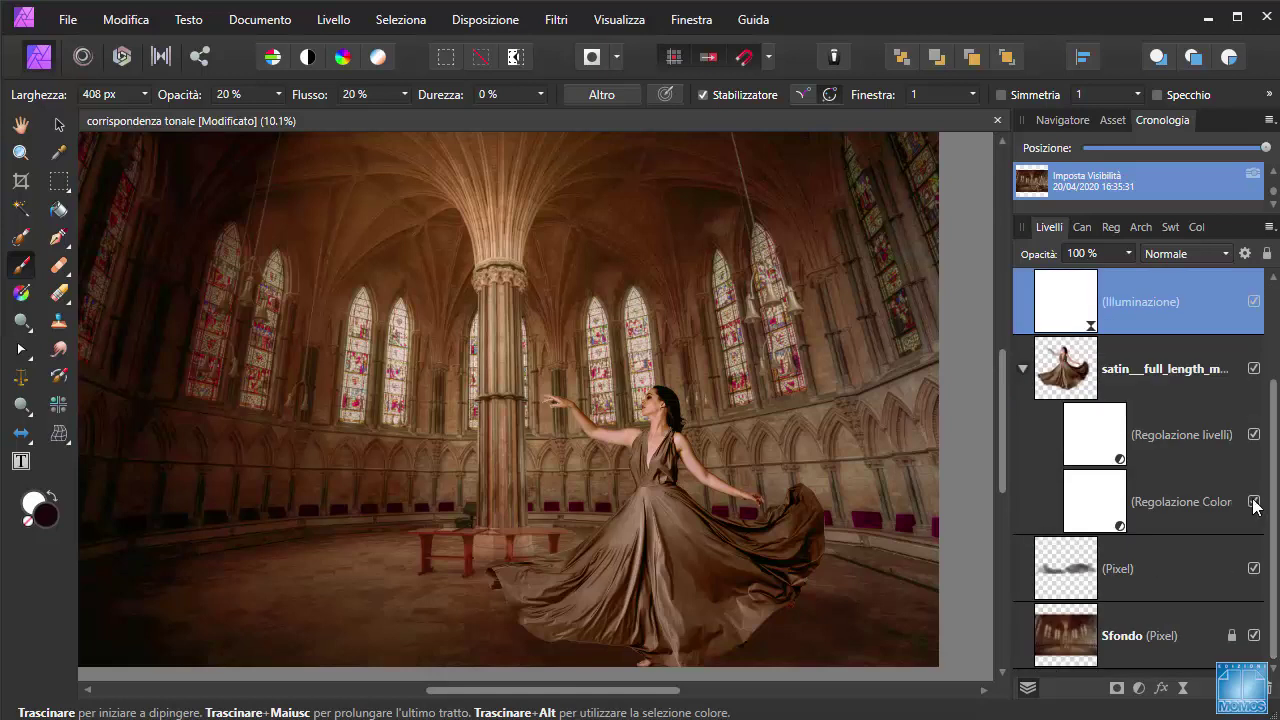
{"action": "left_click", "coordinate": [1254, 502]}
{"action": "left_click", "coordinate": [1254, 434]}
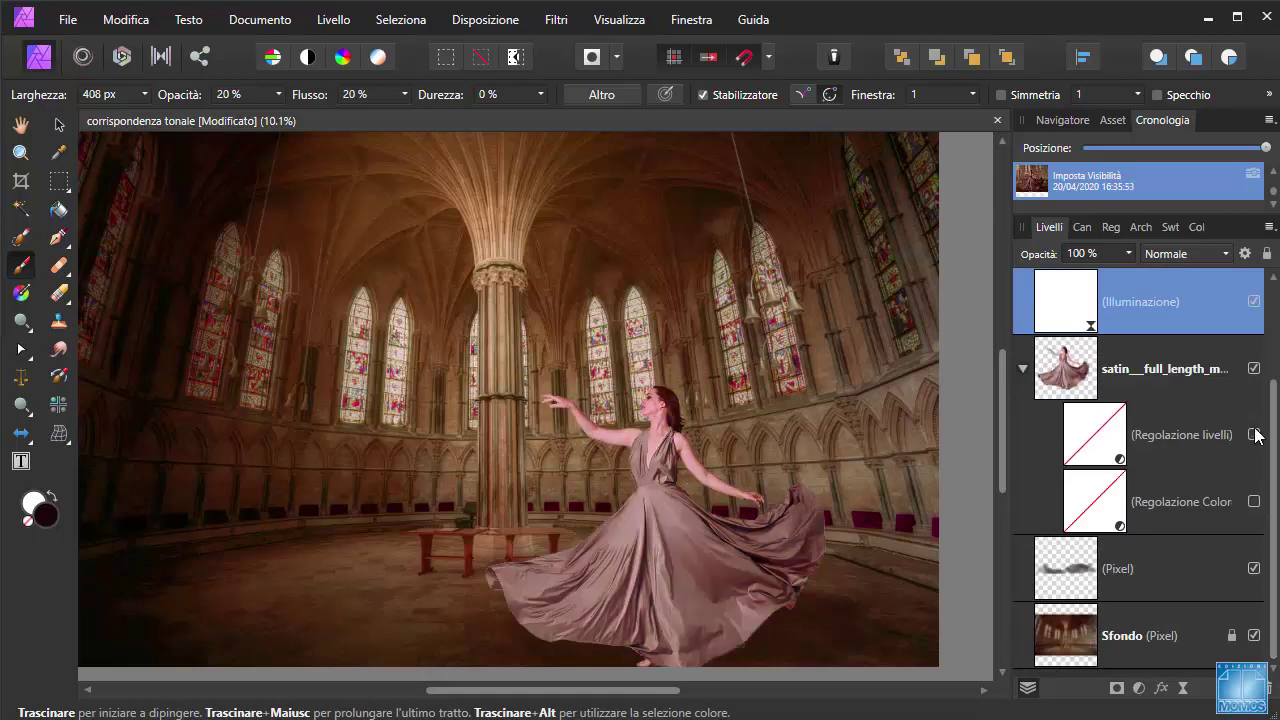
{"action": "left_click", "coordinate": [1254, 434]}
{"action": "left_click", "coordinate": [1254, 502]}
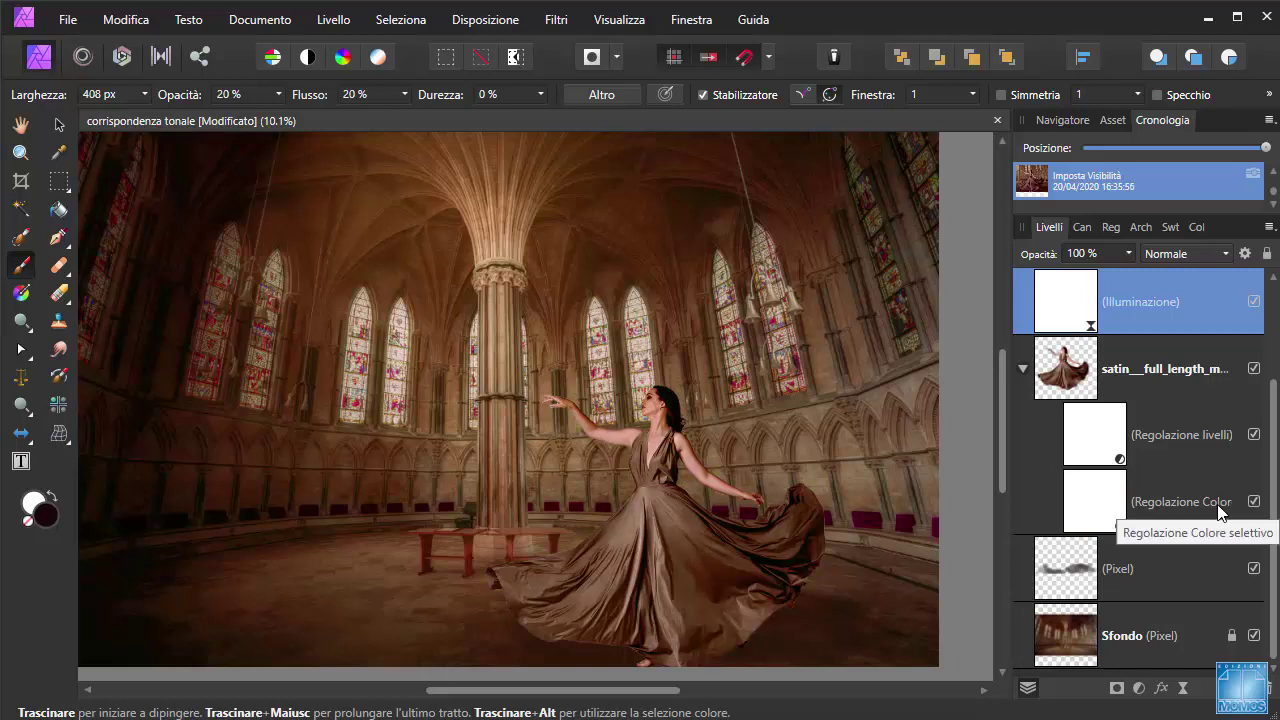